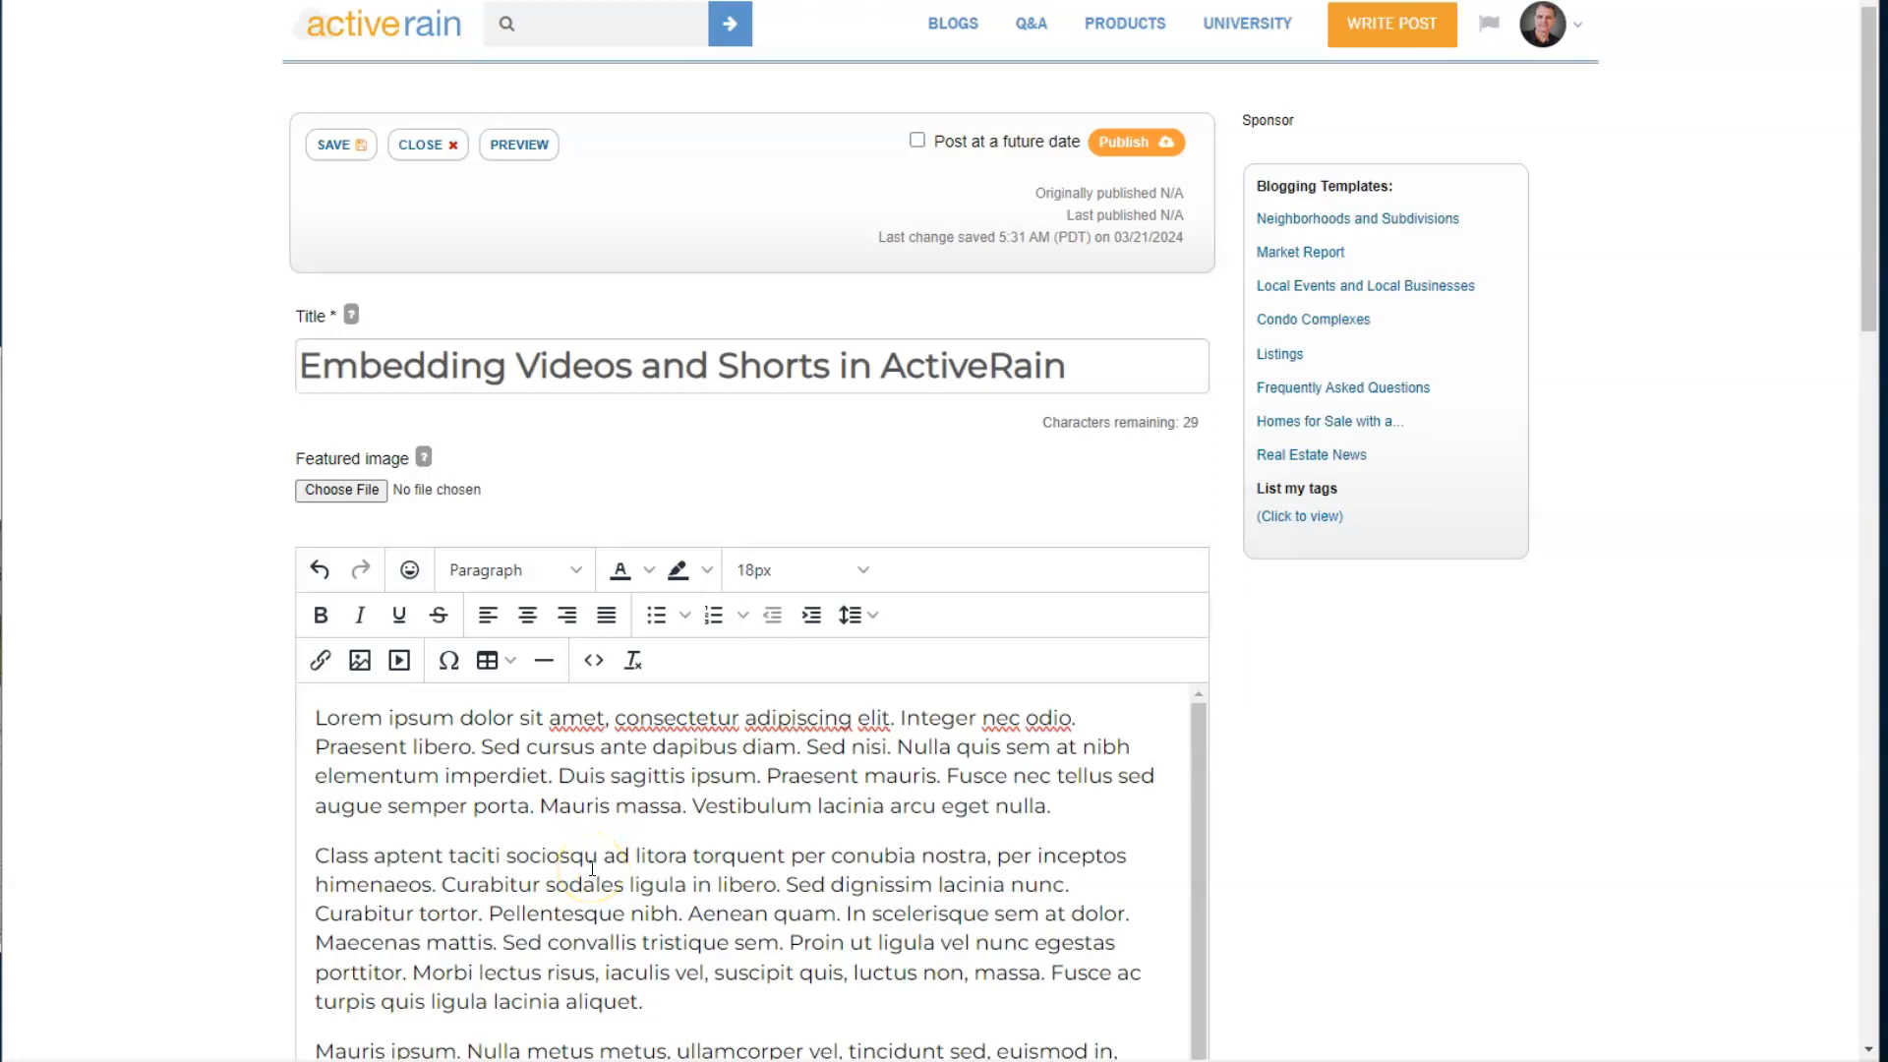
# - Add an empty line after the last paragraph of the blog post body
pyautogui.scroll(-2, 561, 880)
pyautogui.scroll(2, 536, 885)
pyautogui.scroll(-1, 541, 880)
pyautogui.scroll(-5, 197, 894)
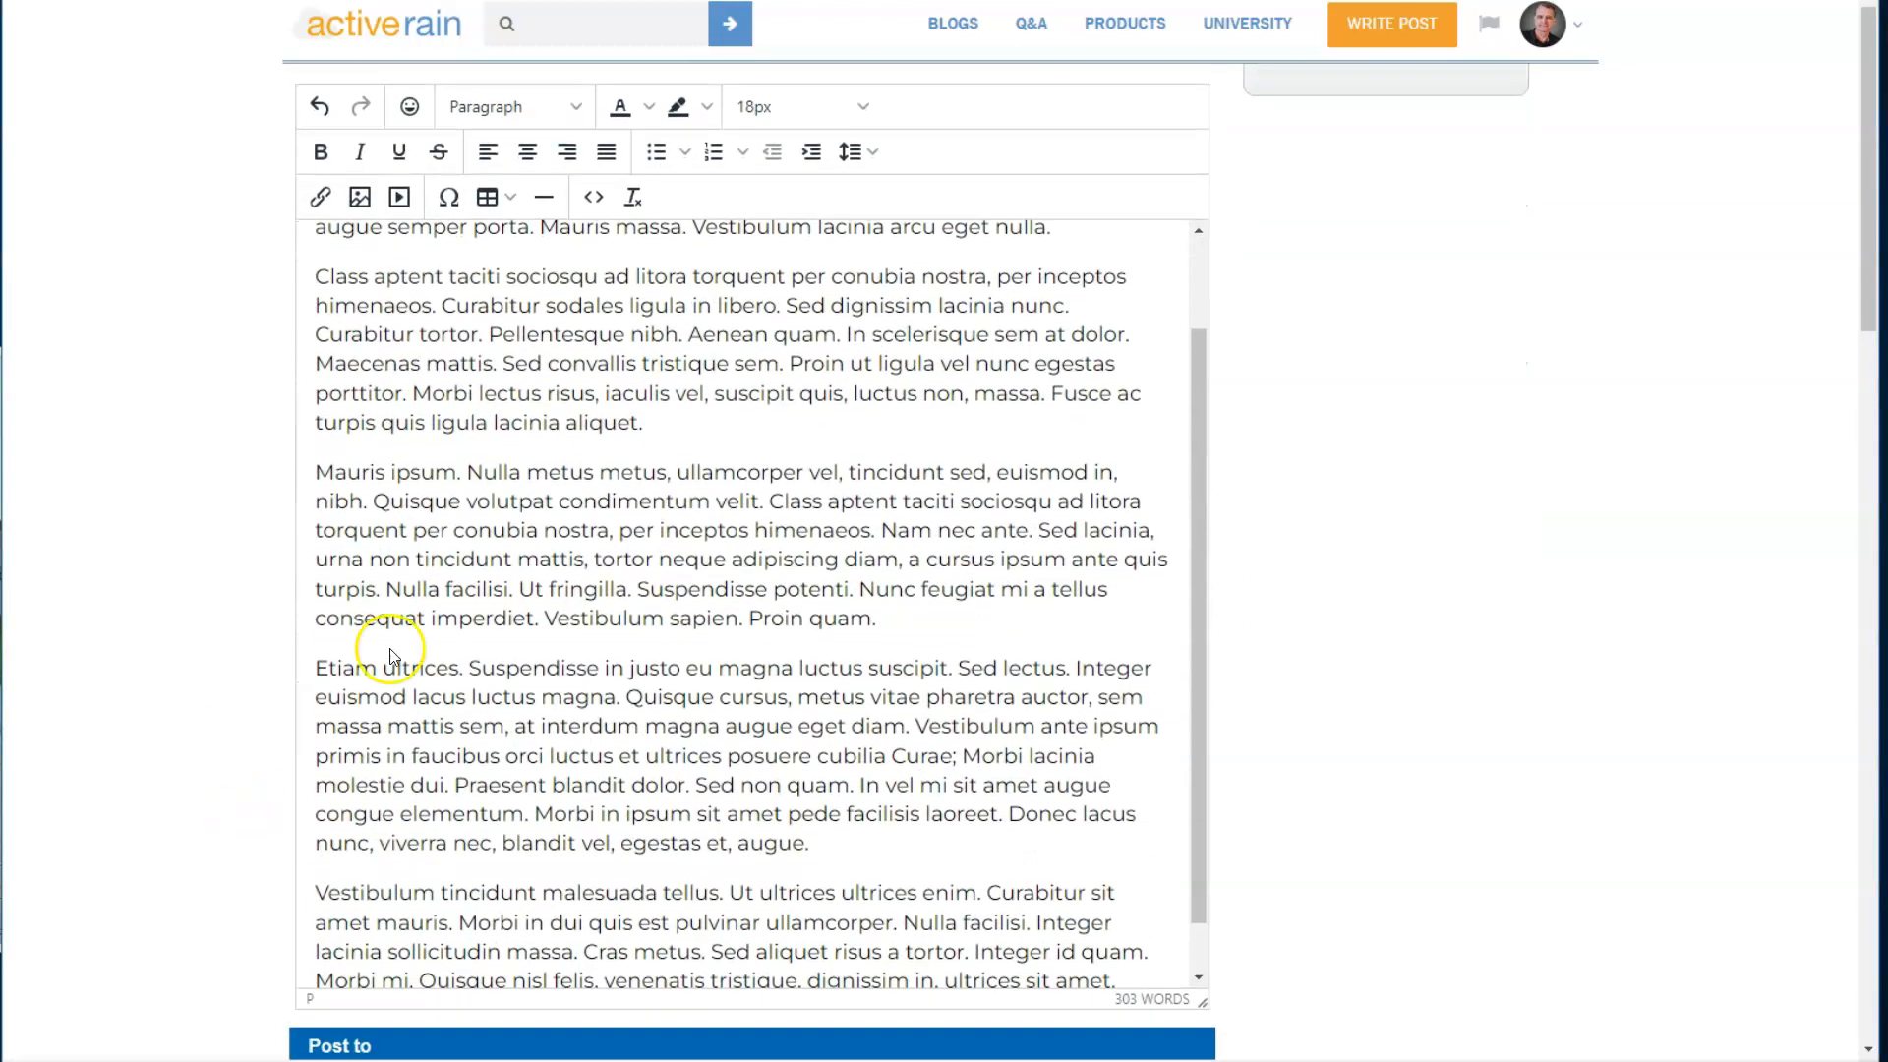
pyautogui.scroll(-1, 582, 496)
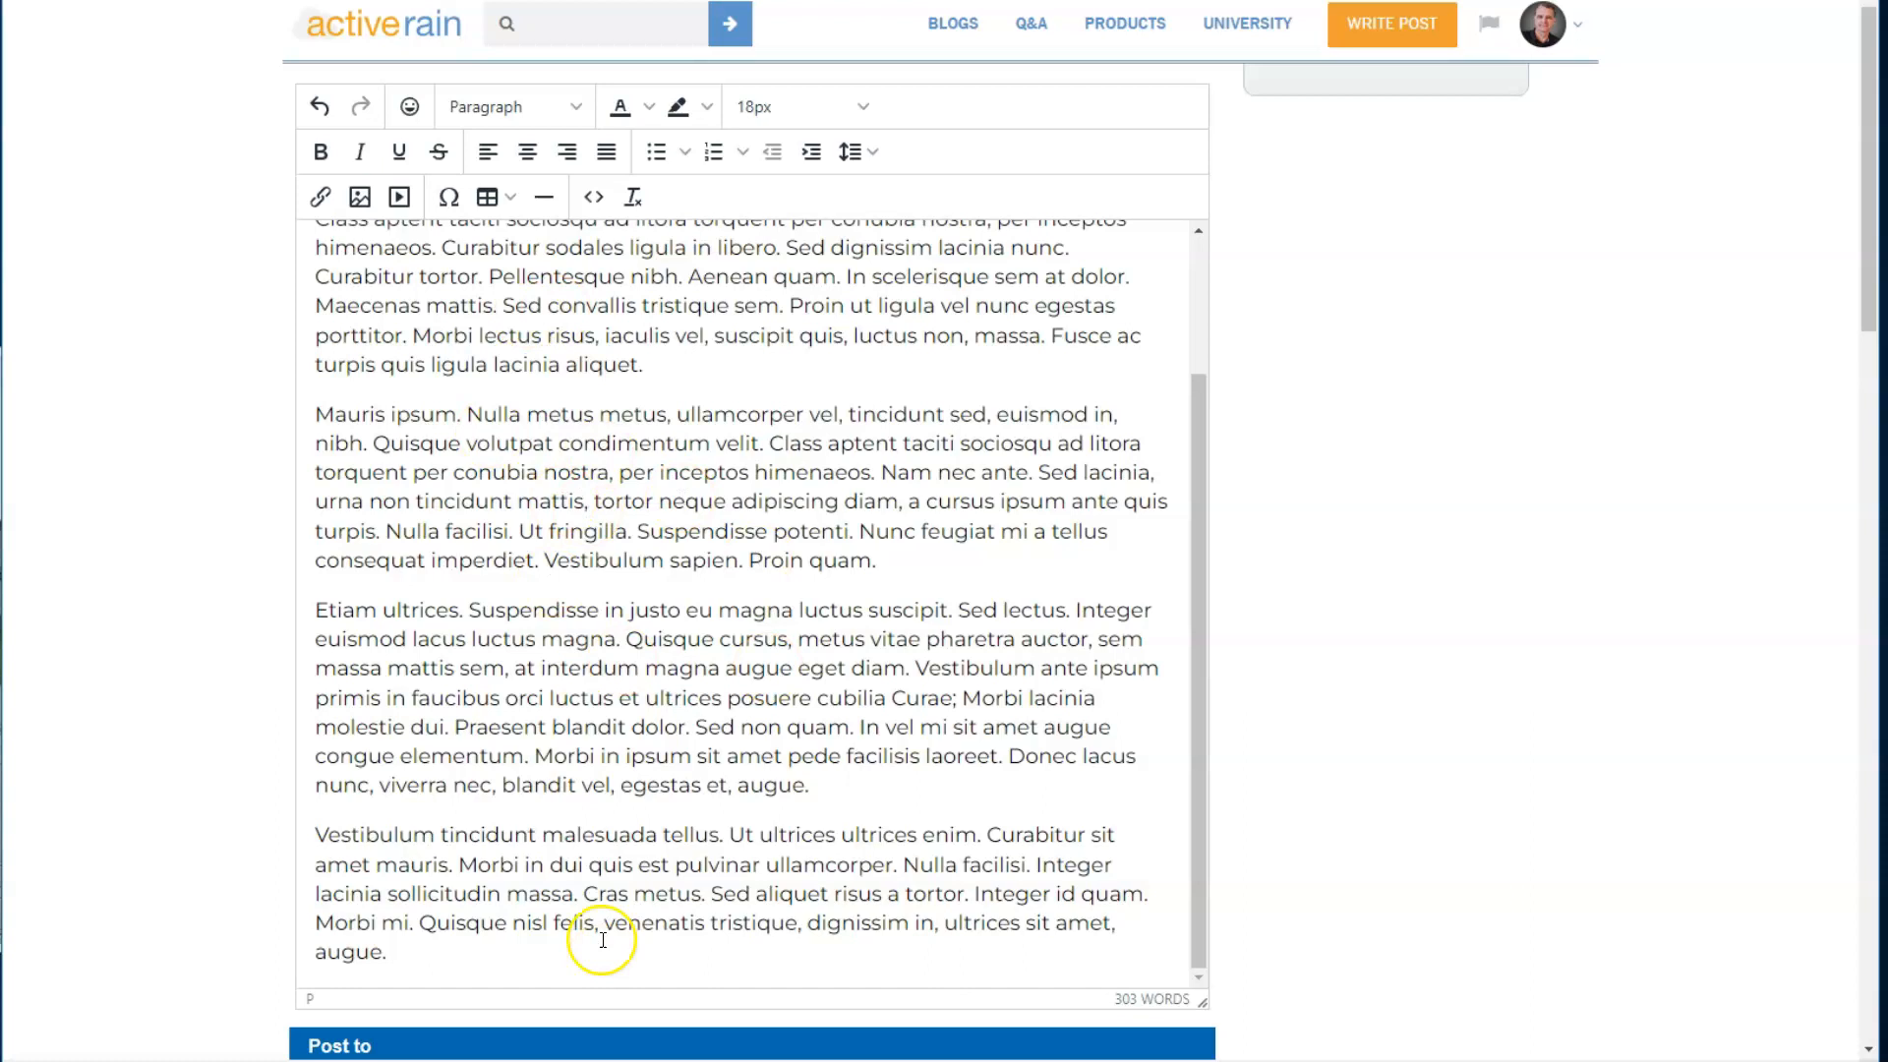
pyautogui.scroll(-2, 591, 932)
pyautogui.click(436, 699)
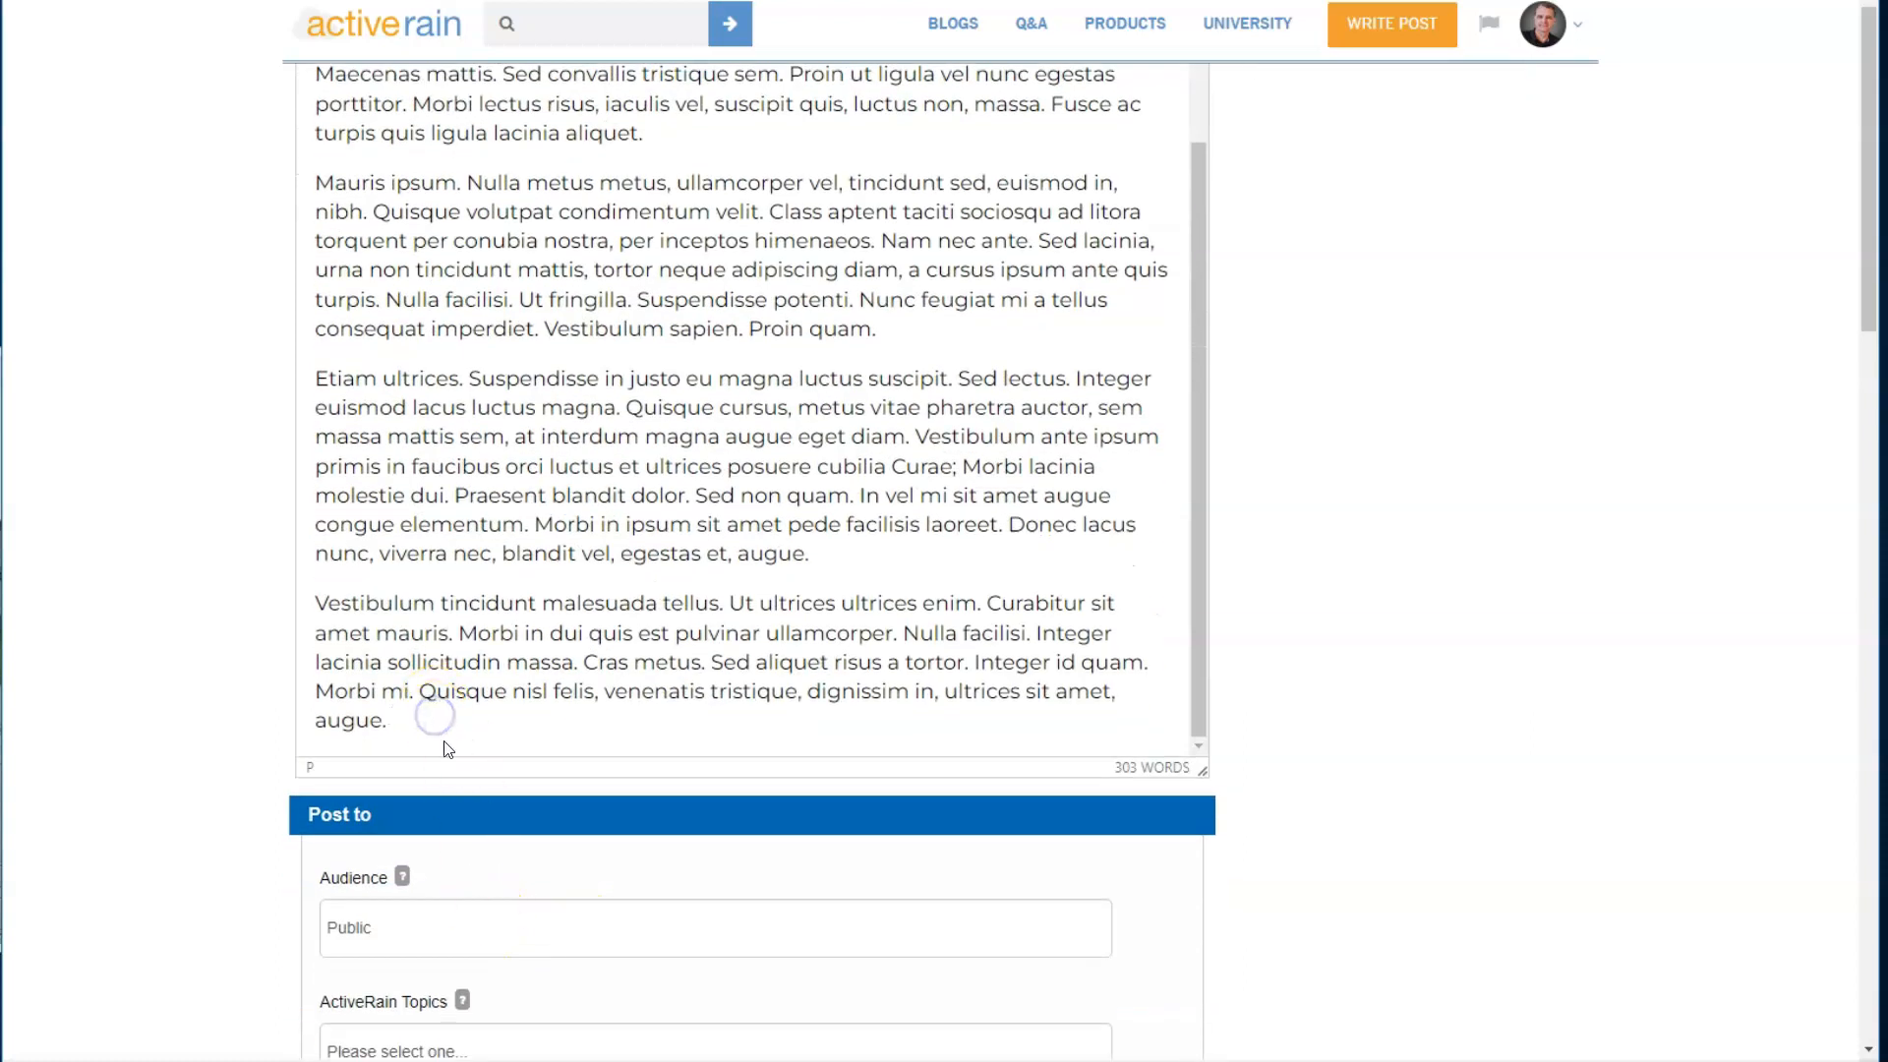
pyautogui.press('Return')
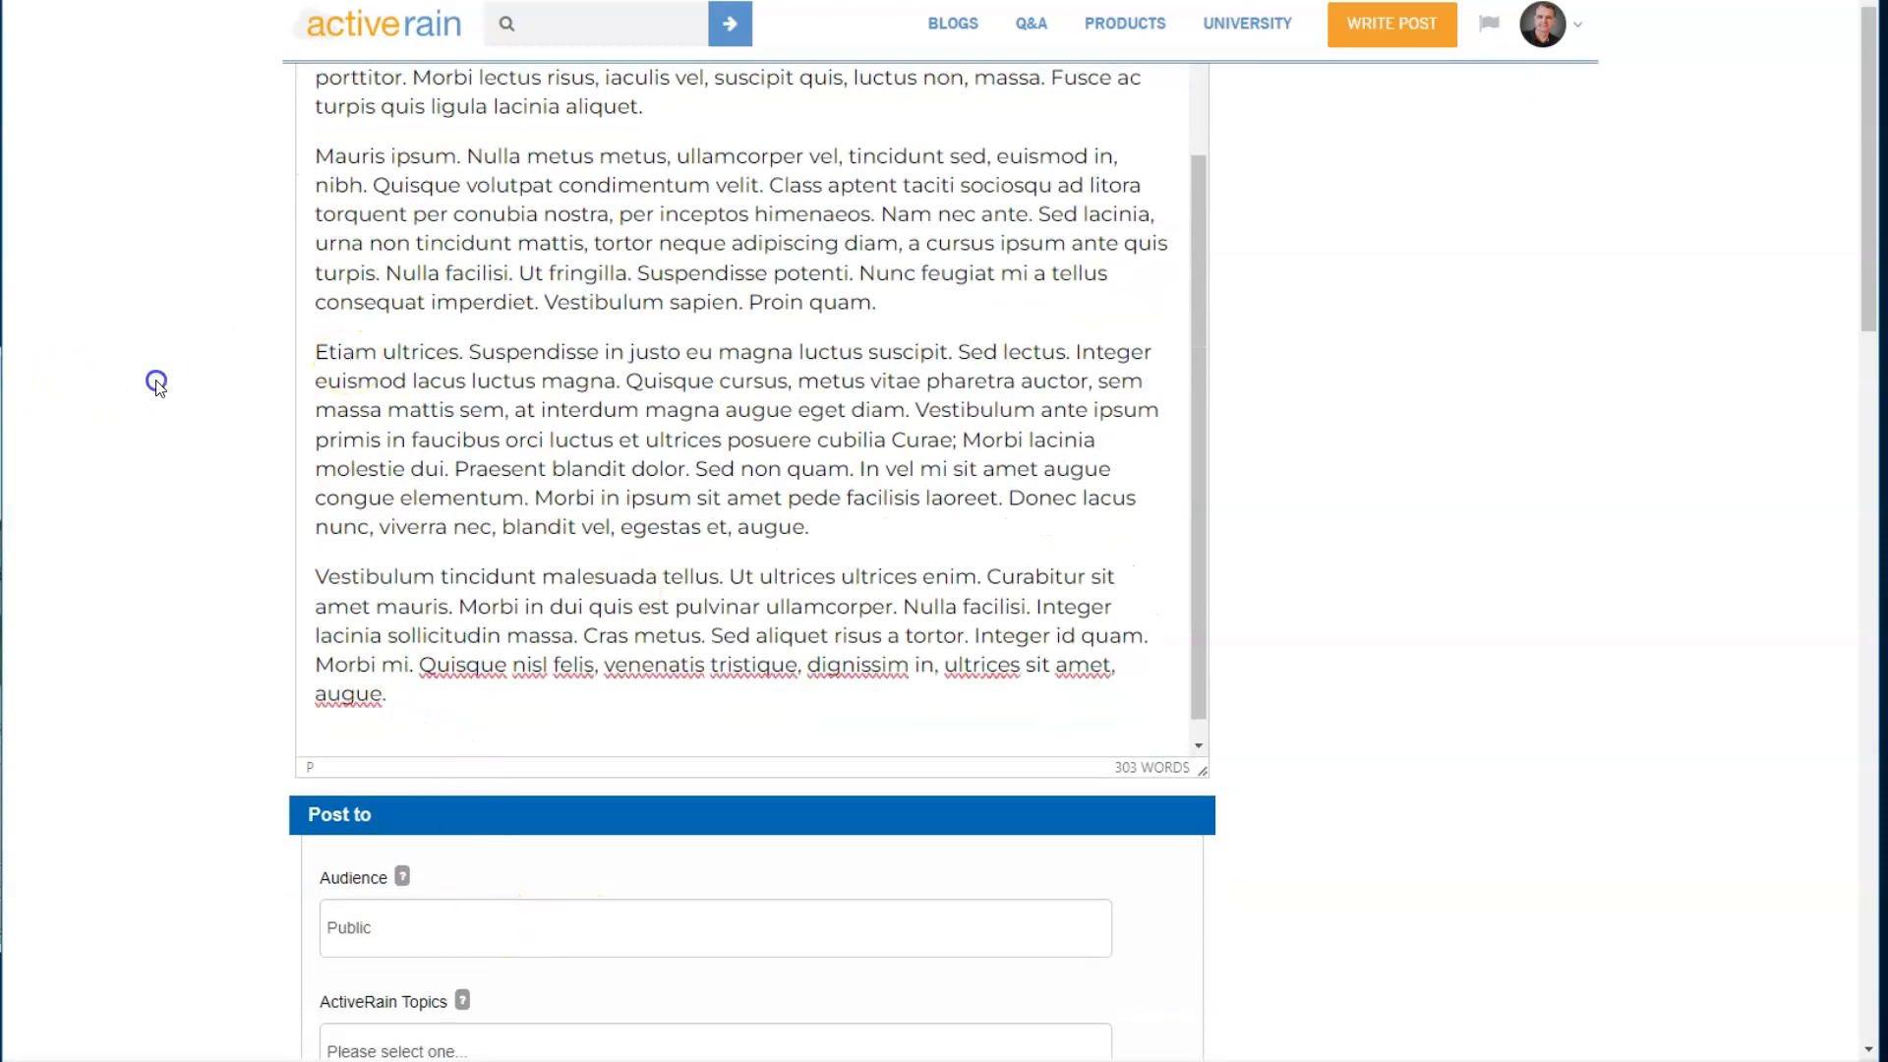
# - Start inserting media on the new line and copy the URL of the YouTube video "10 Real Estate Principles Vocab Words to Know for the RE Exam"
pyautogui.scroll(3, 252, 358)
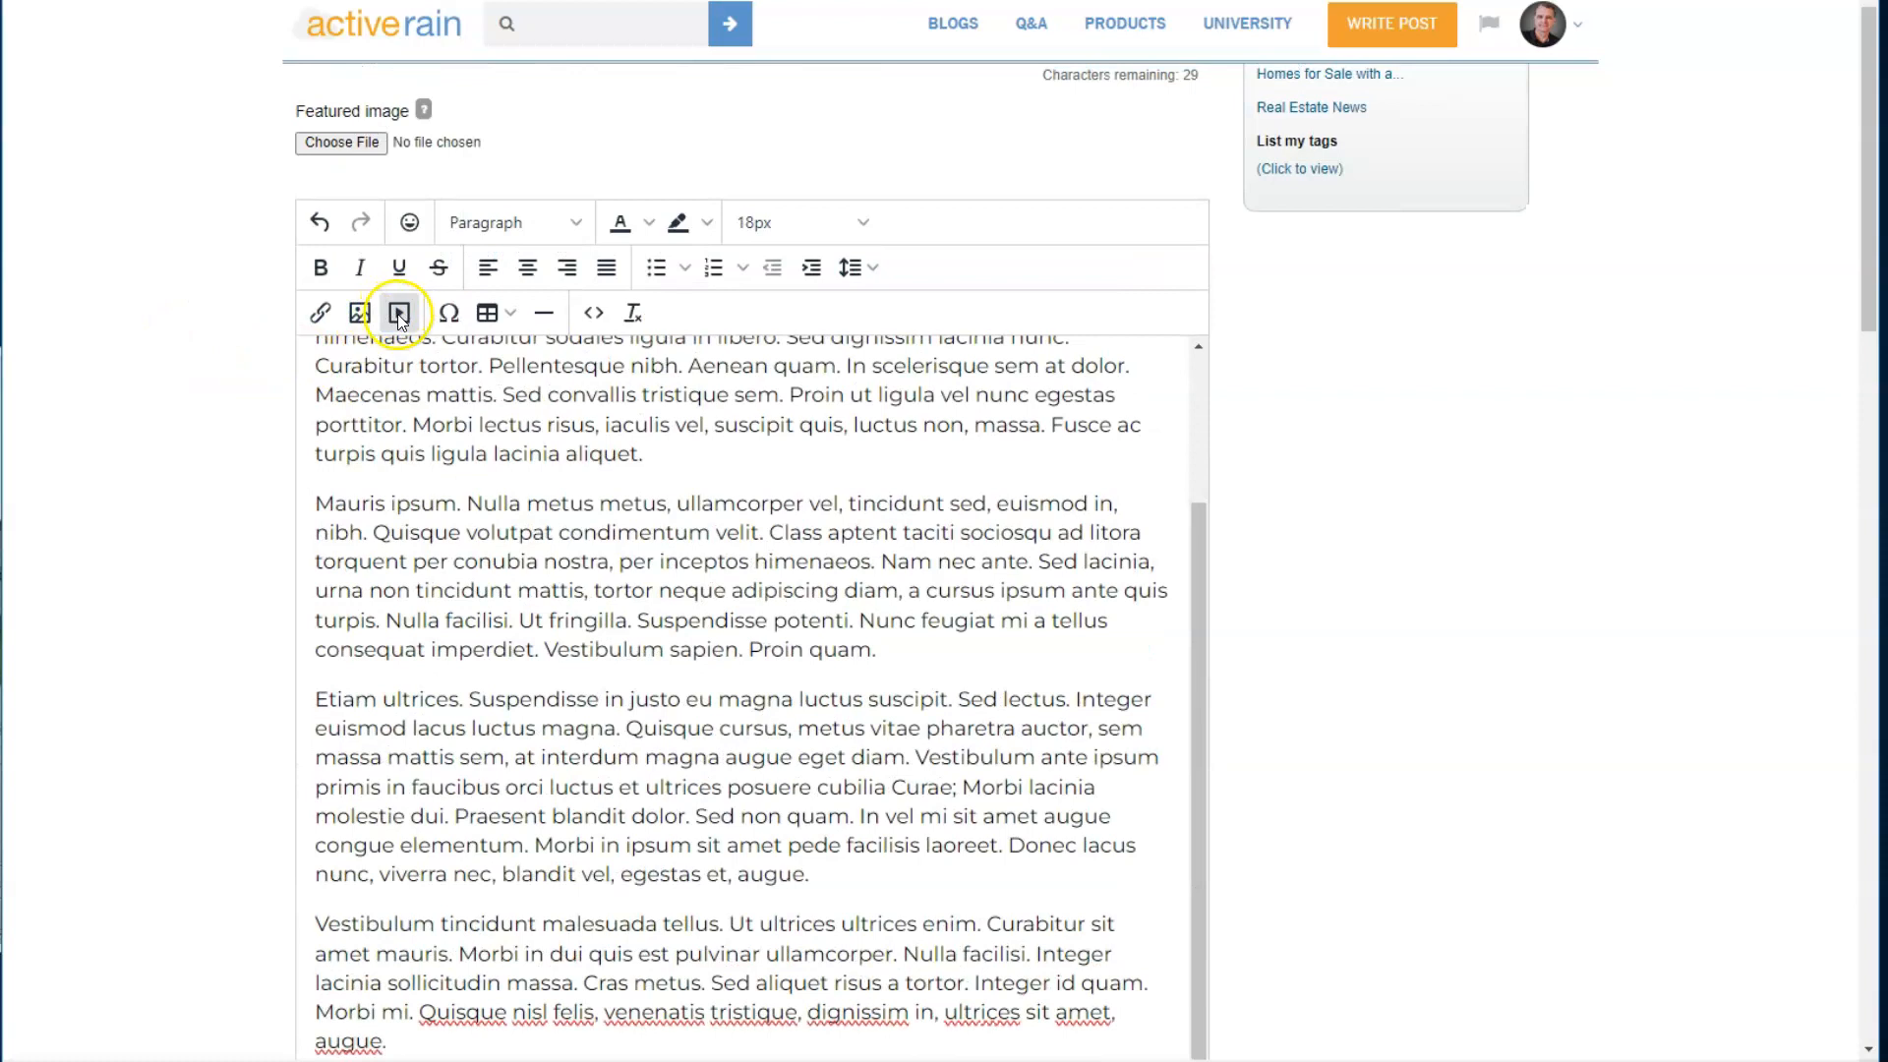
pyautogui.click(399, 312)
pyautogui.click(885, 500)
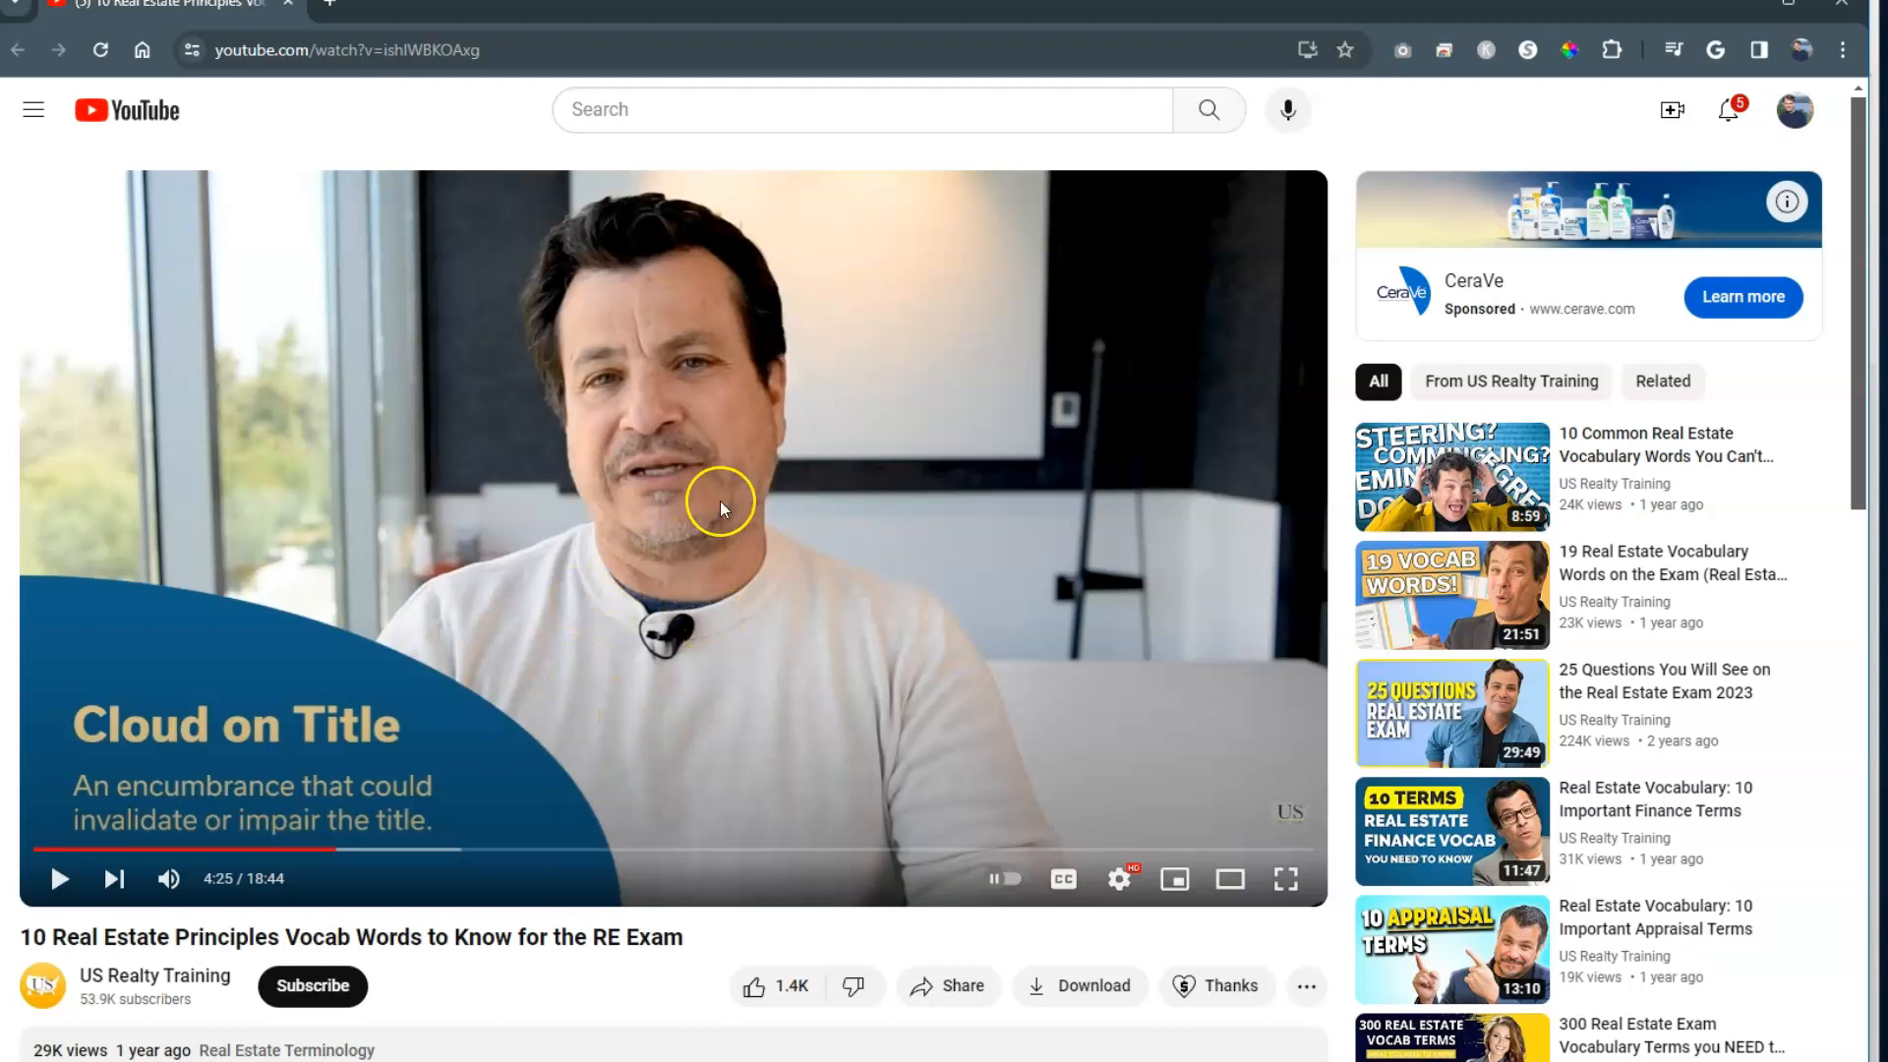
pyautogui.rightClick(644, 571)
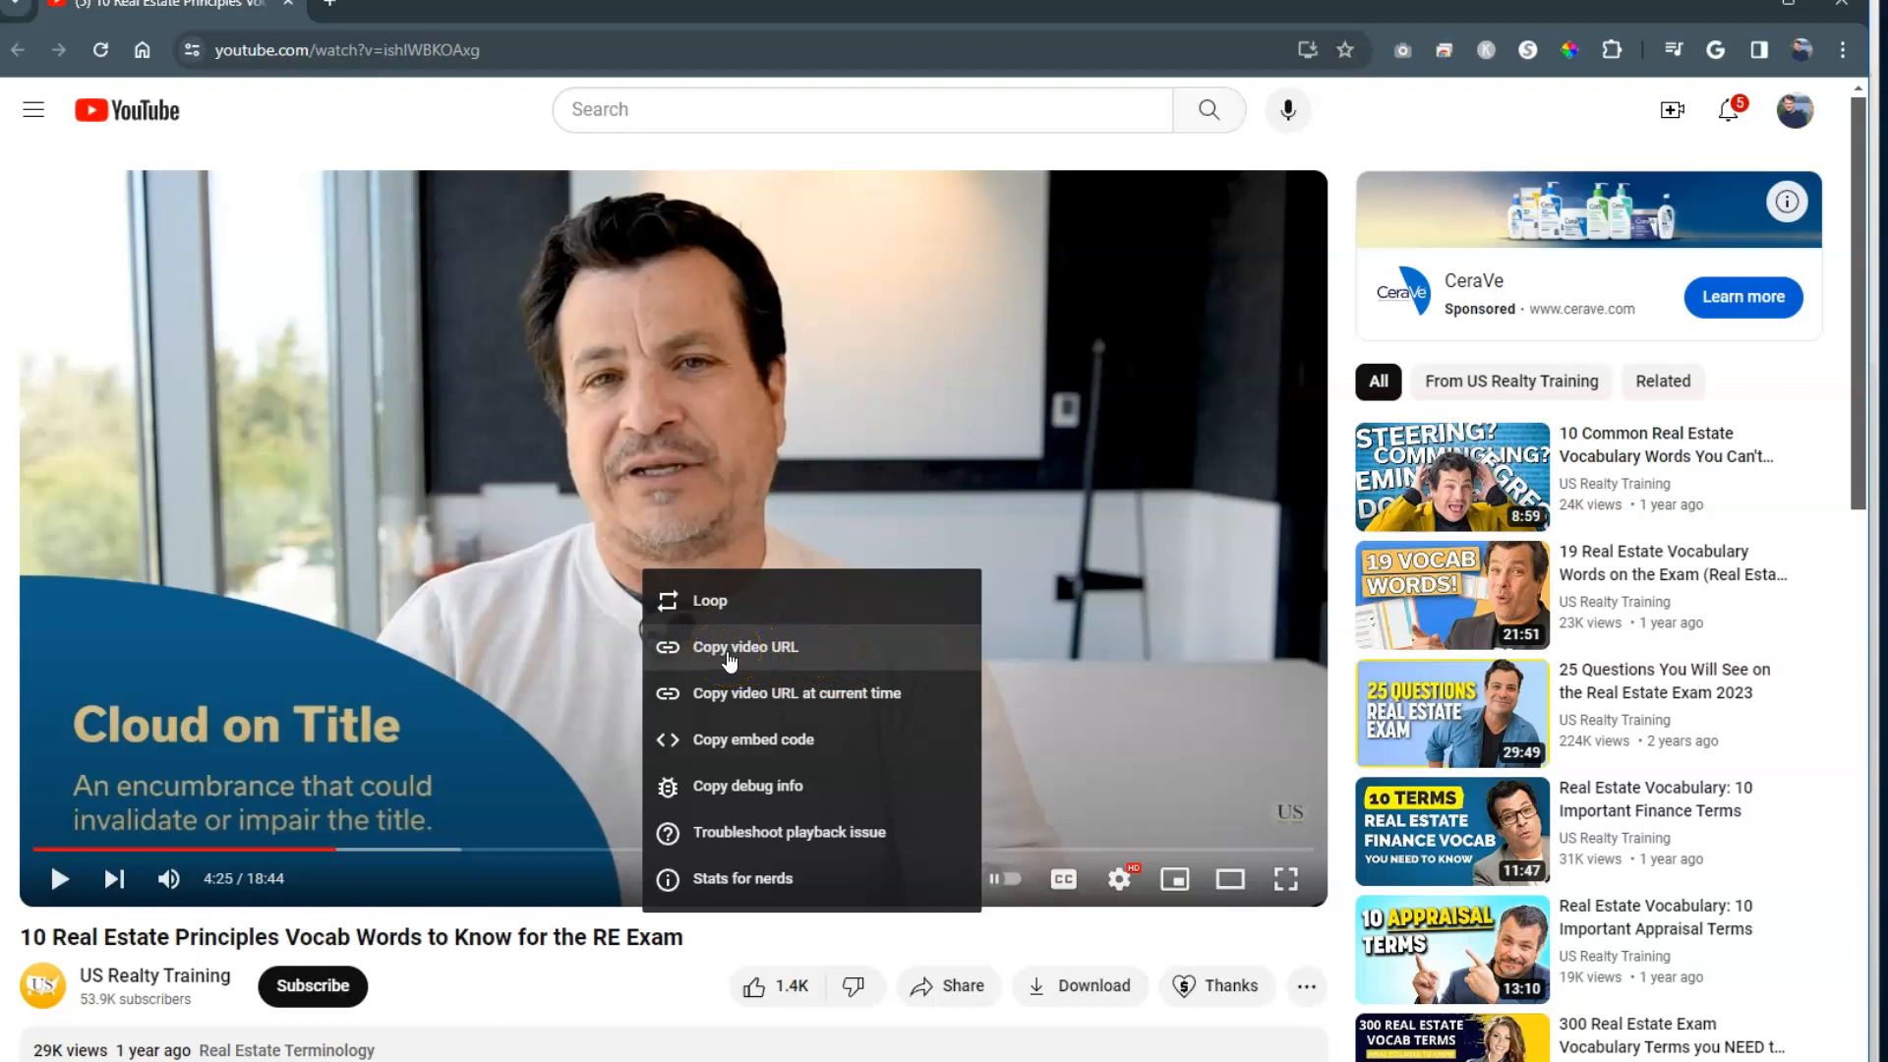
pyautogui.click(729, 656)
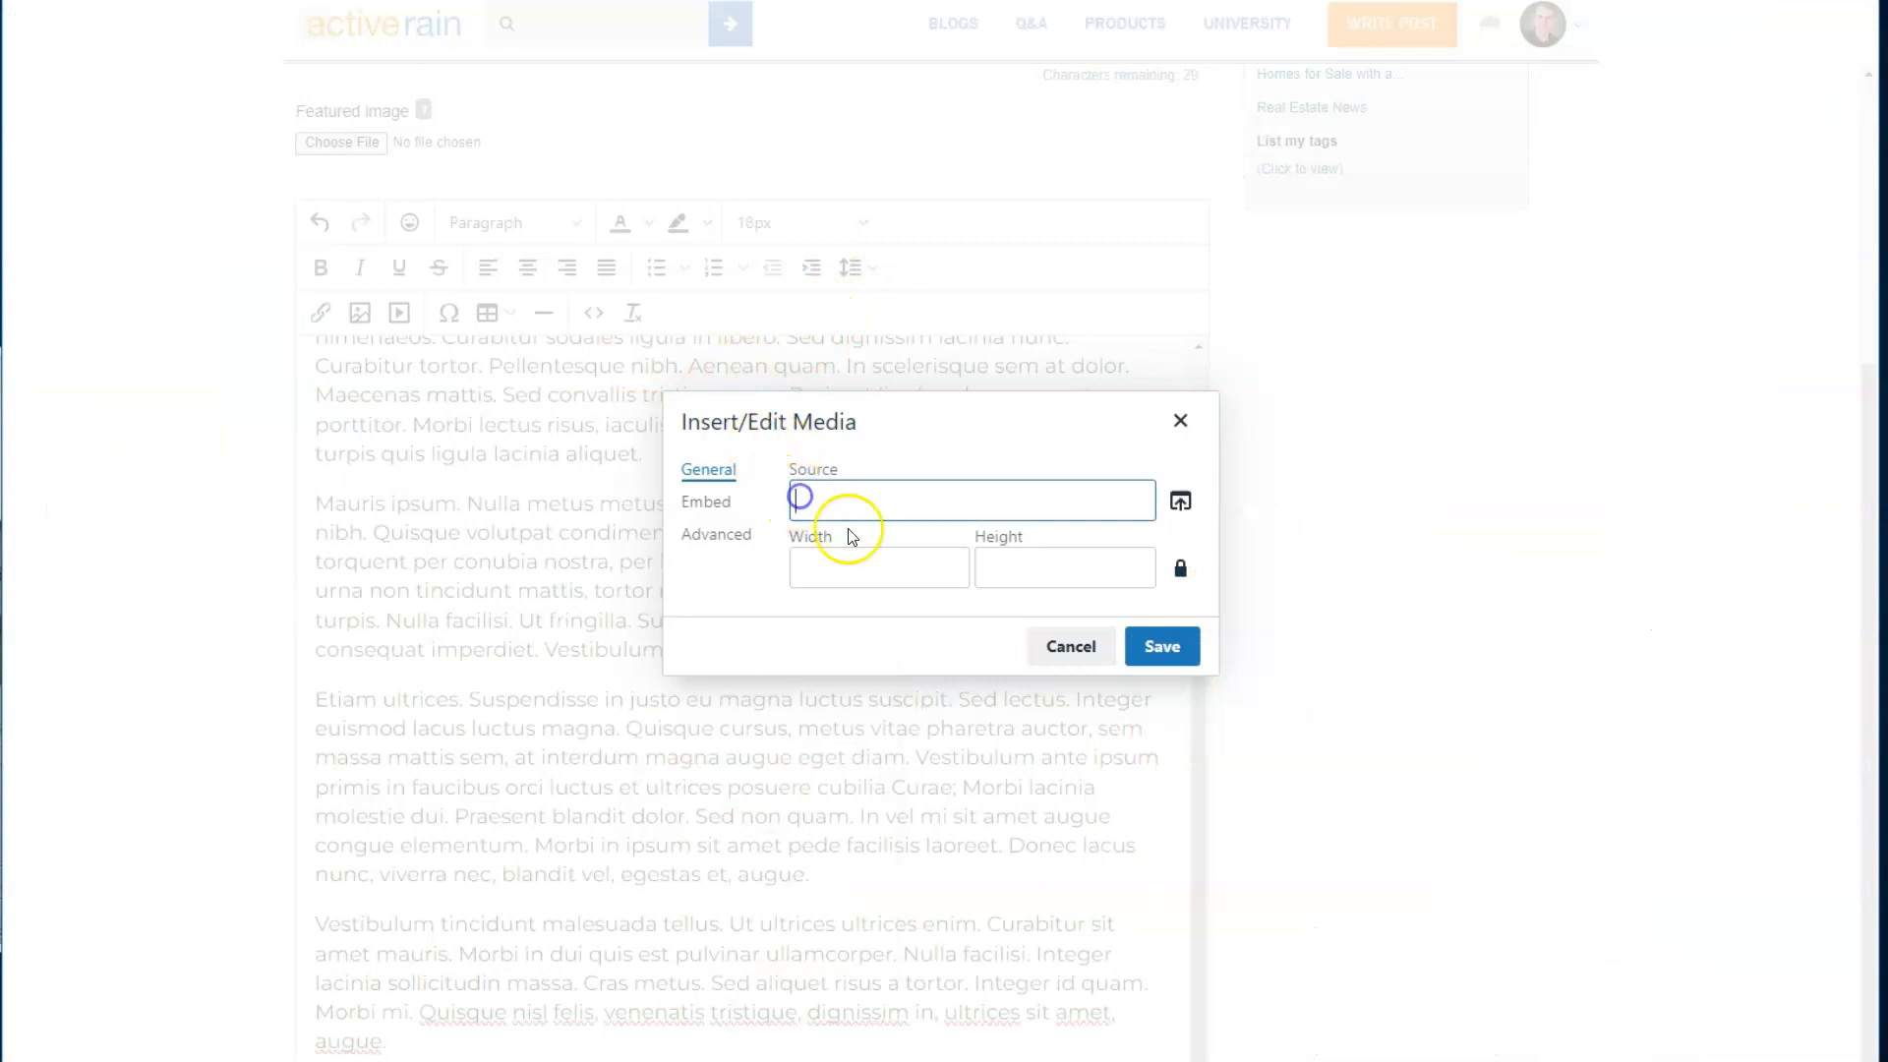
# - Insert the video into the post using the copied URL as its source, keeping the 560 by 314 size
pyautogui.hotkey('ctrl', 'v')
pyautogui.click(1167, 646)
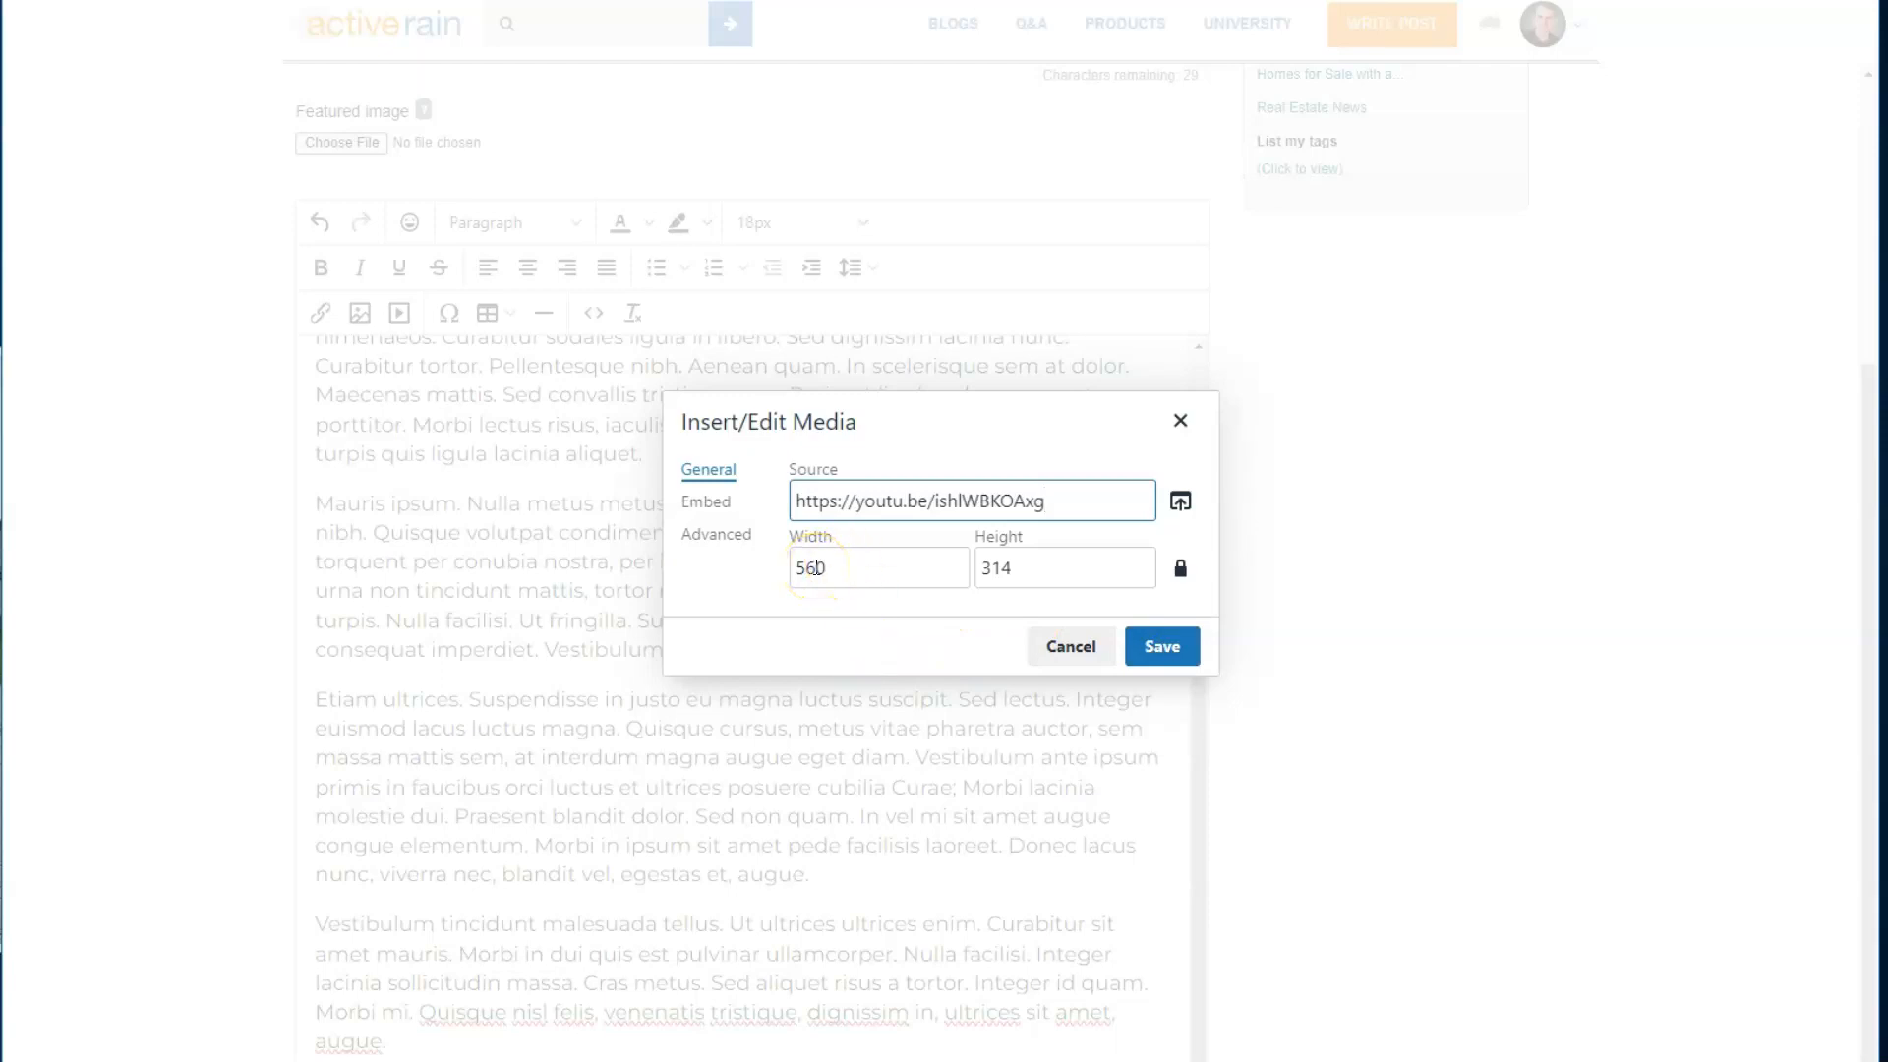
pyautogui.click(1184, 651)
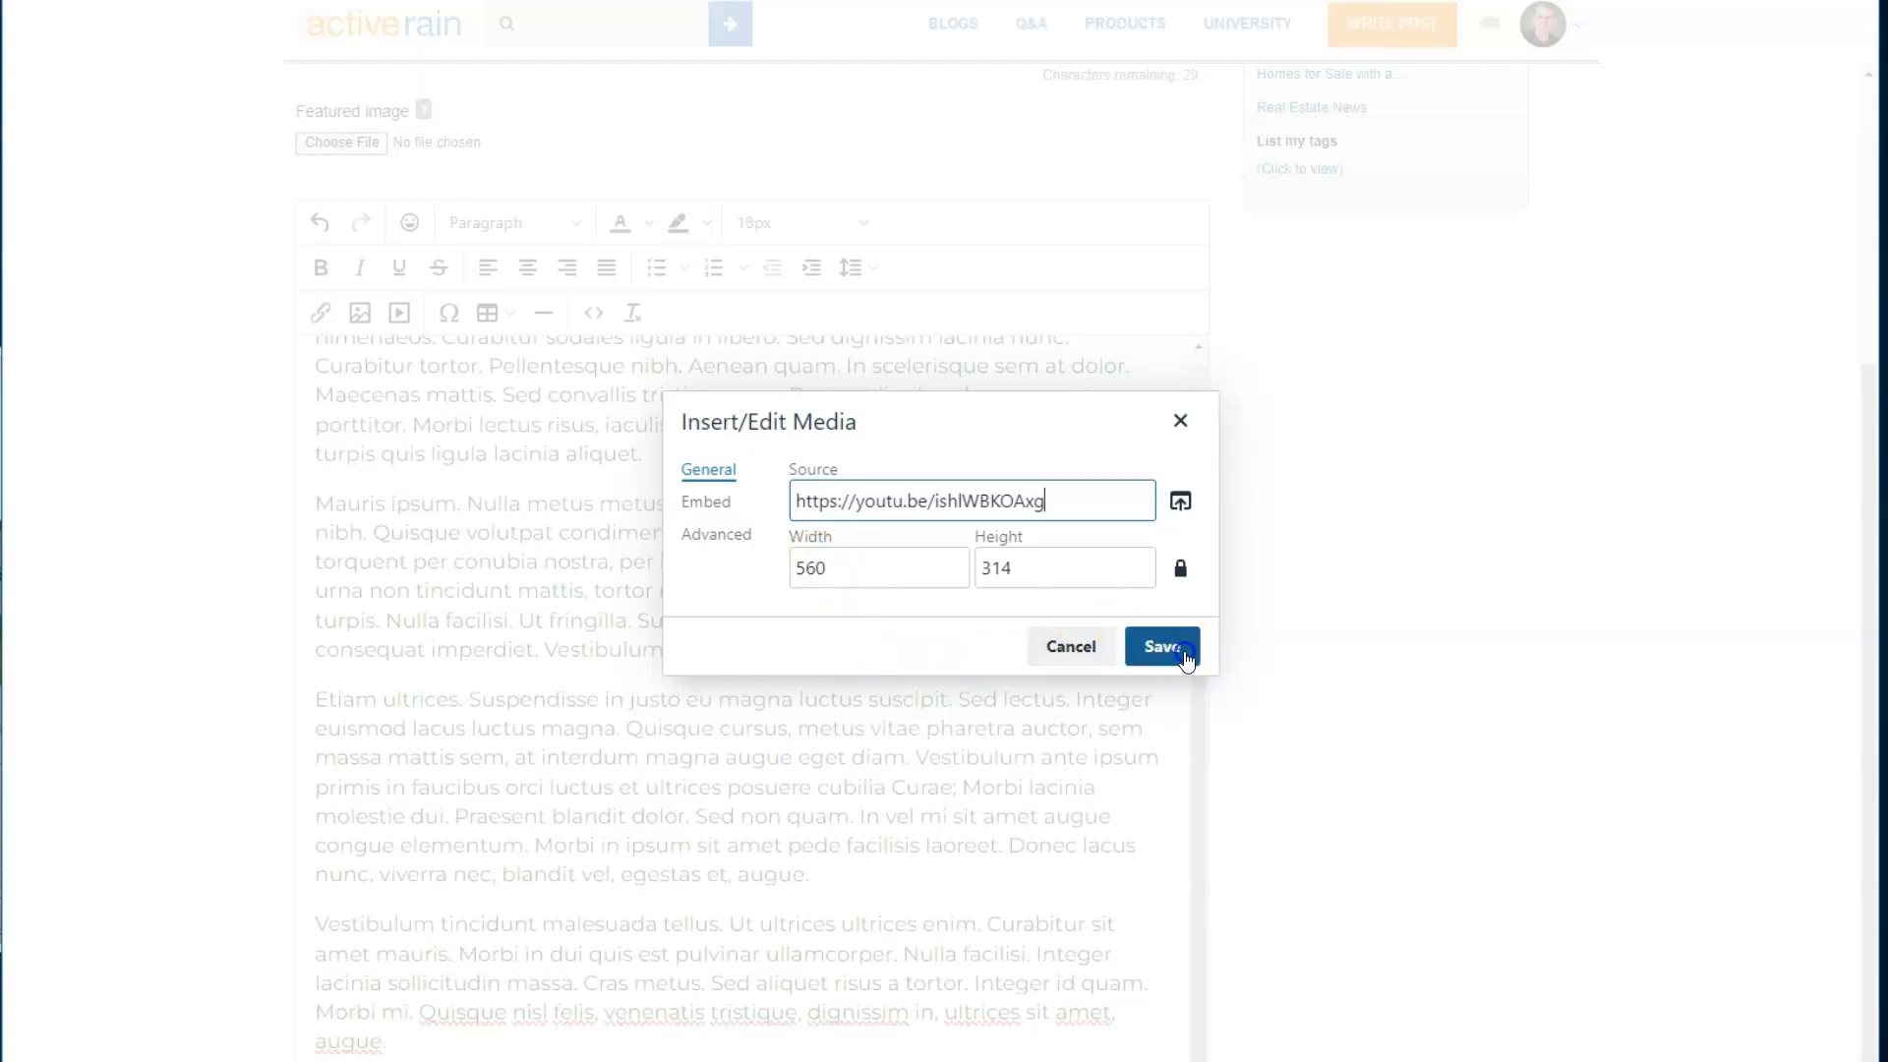
pyautogui.click(1161, 646)
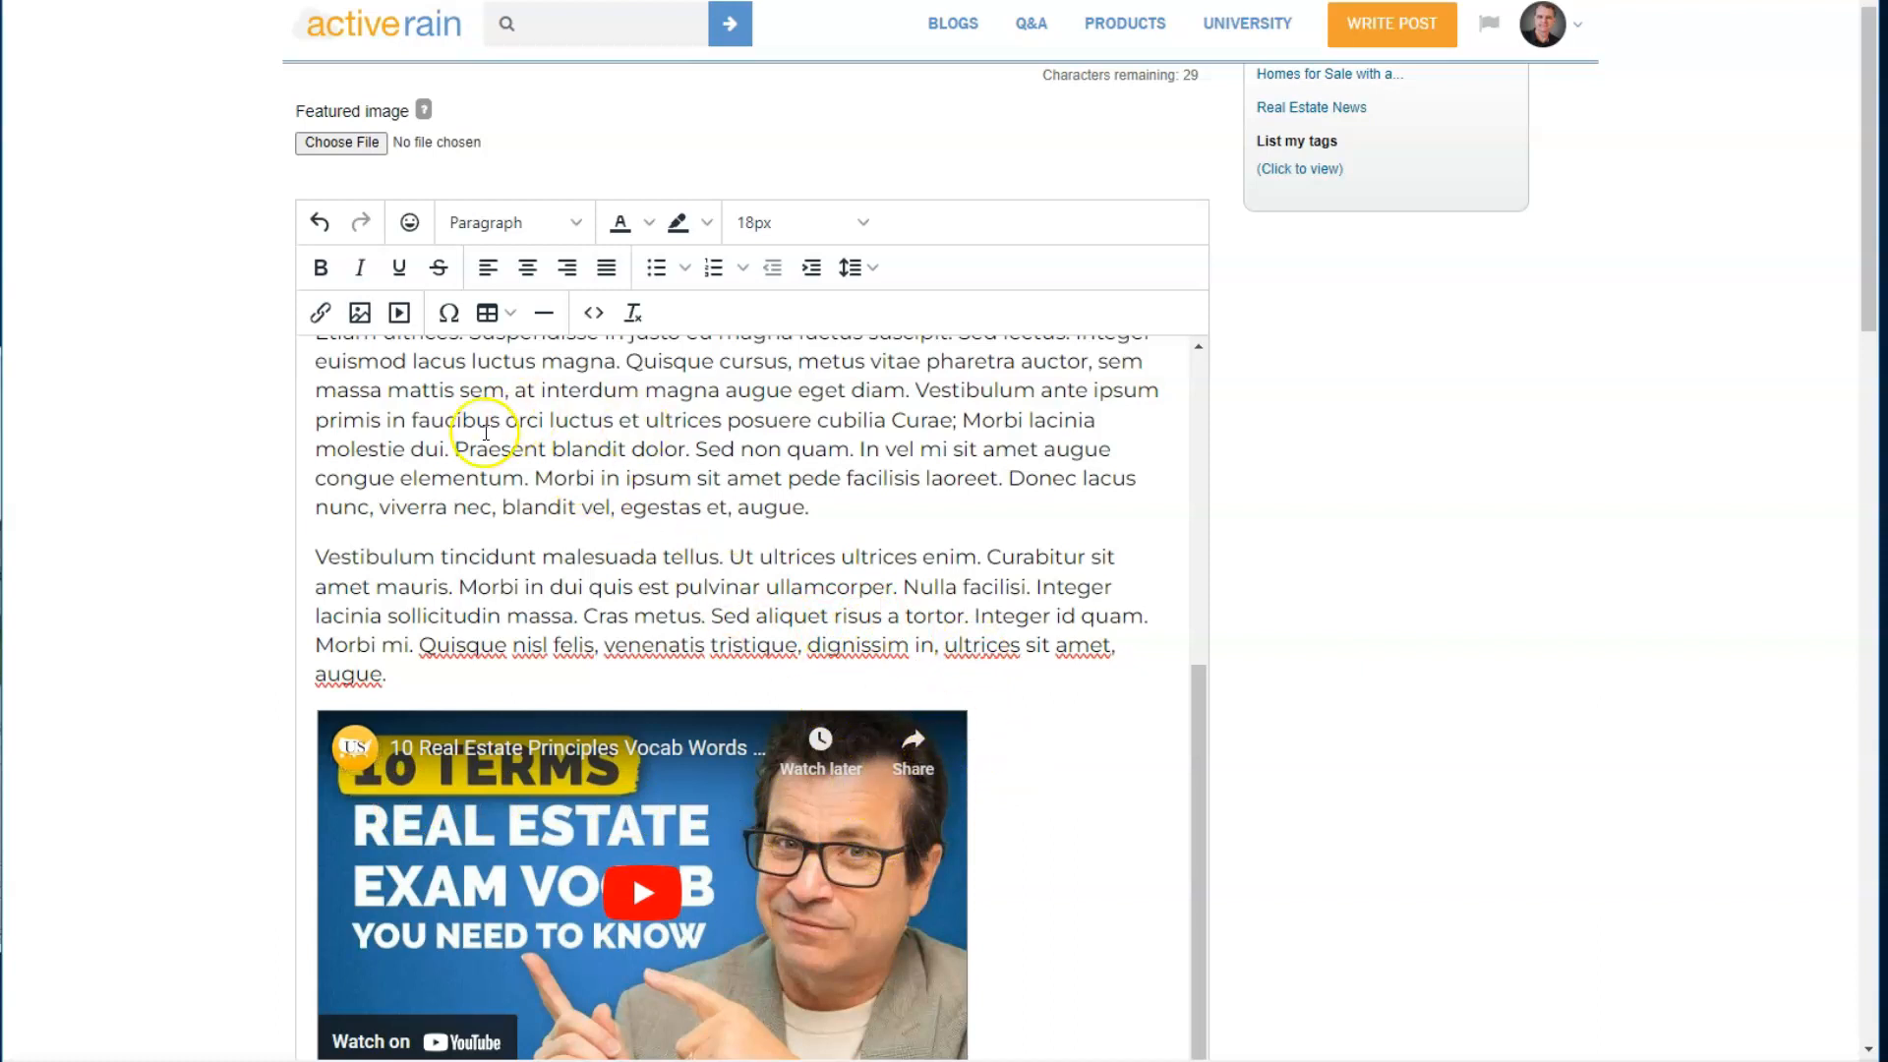
# - Save the post, preview it to check the embedded video, and return to the editor
pyautogui.scroll(5, 413, 404)
pyautogui.scroll(4, 195, 329)
pyautogui.click(334, 144)
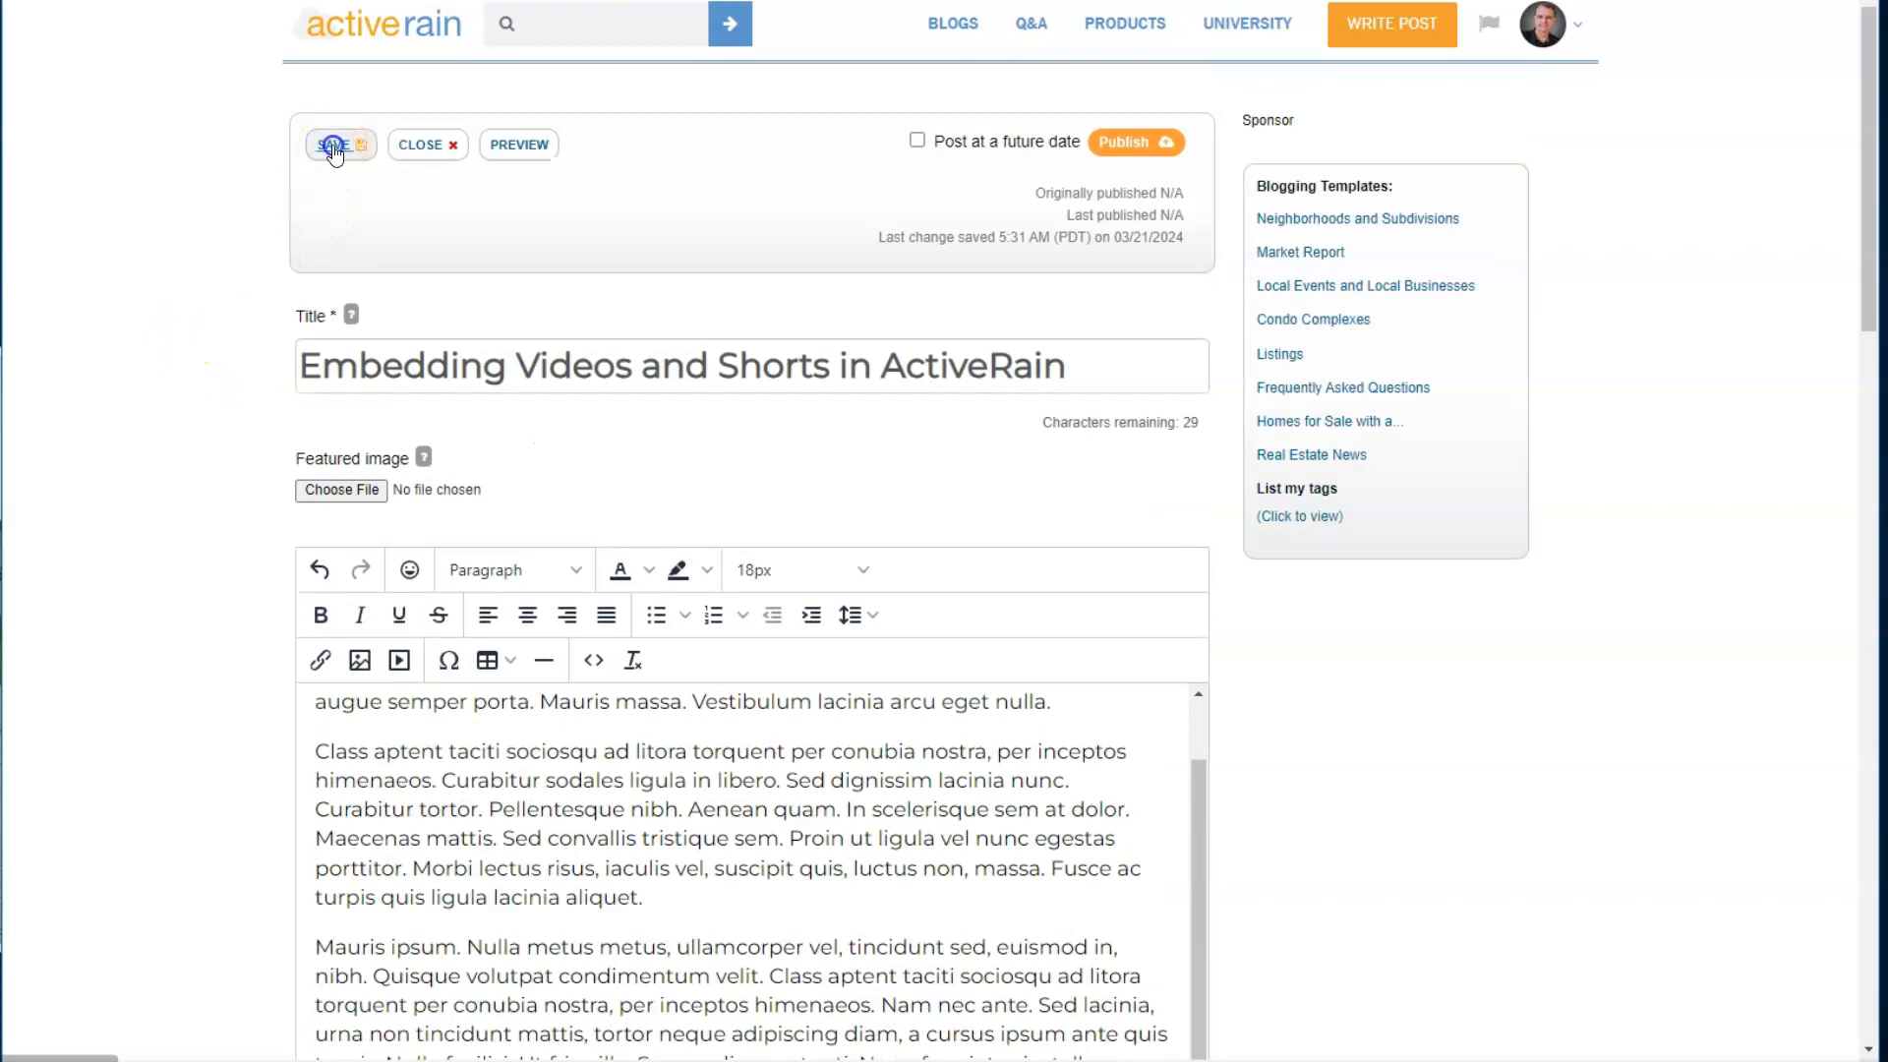
pyautogui.click(531, 148)
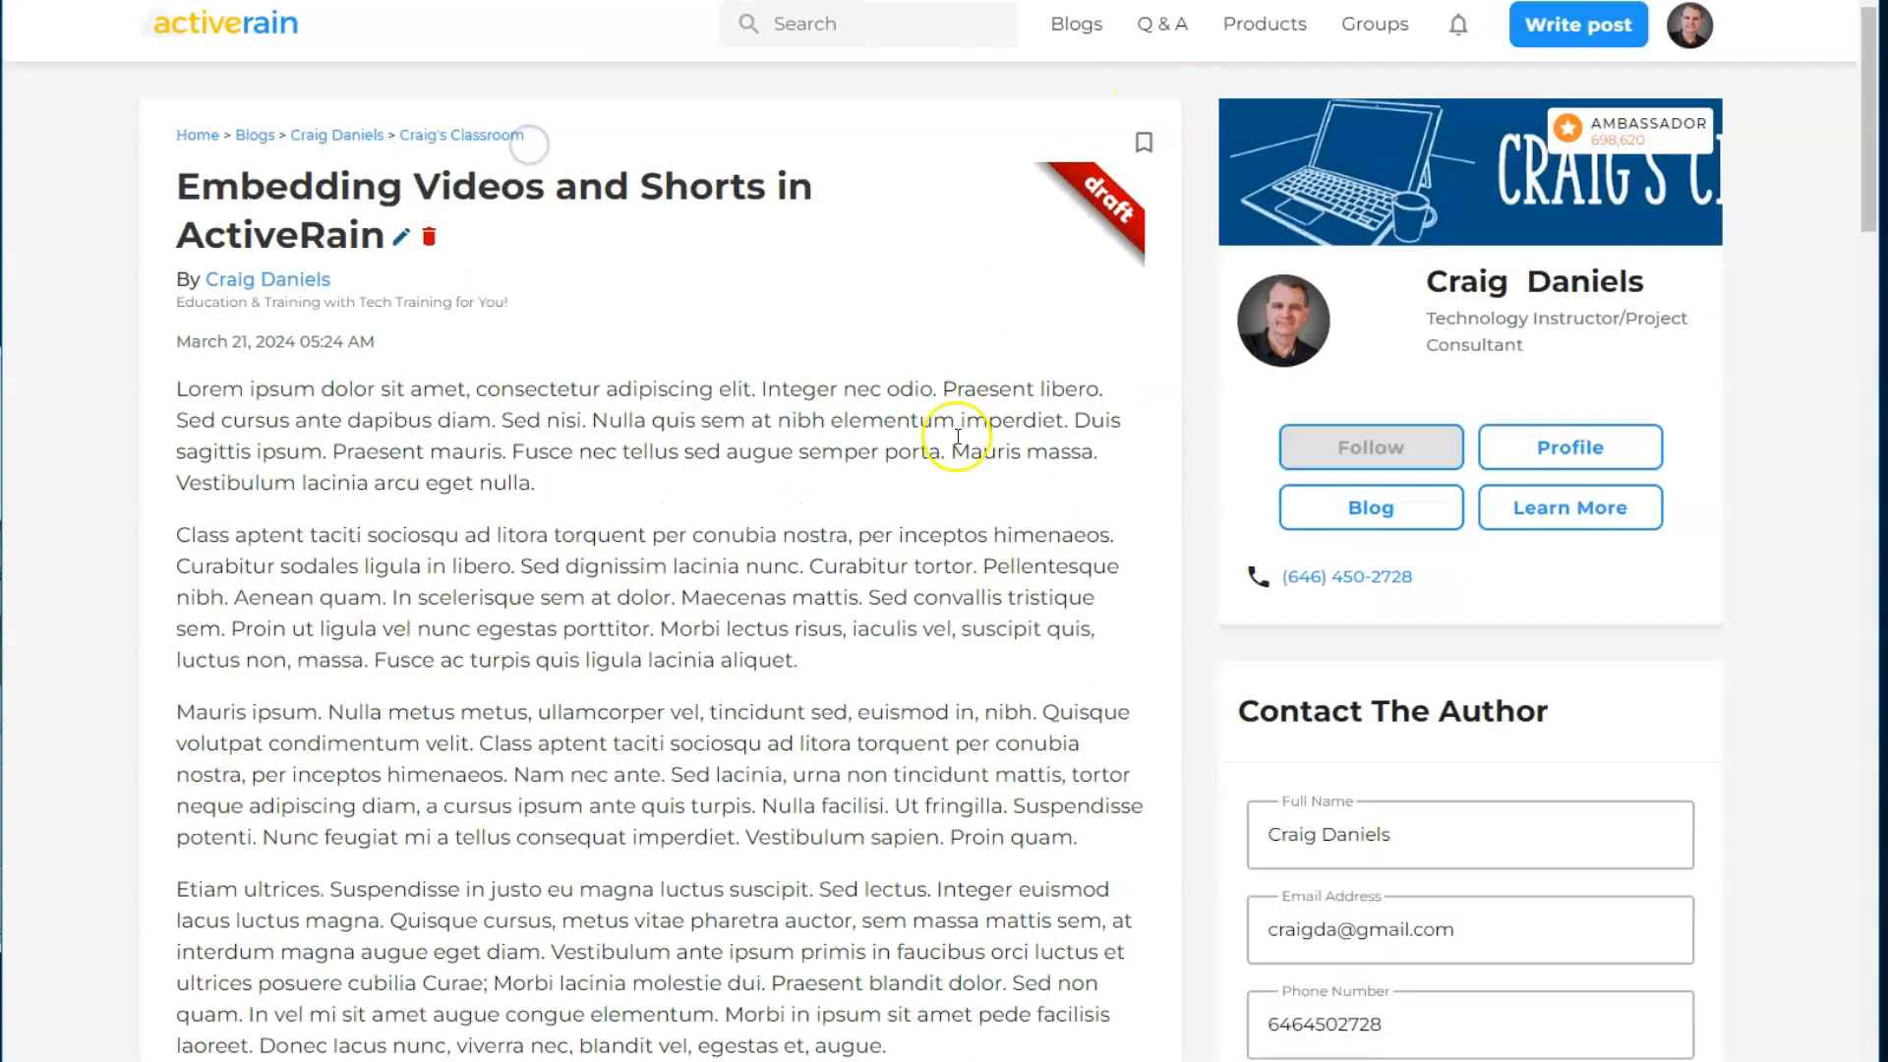
pyautogui.scroll(-8, 522, 575)
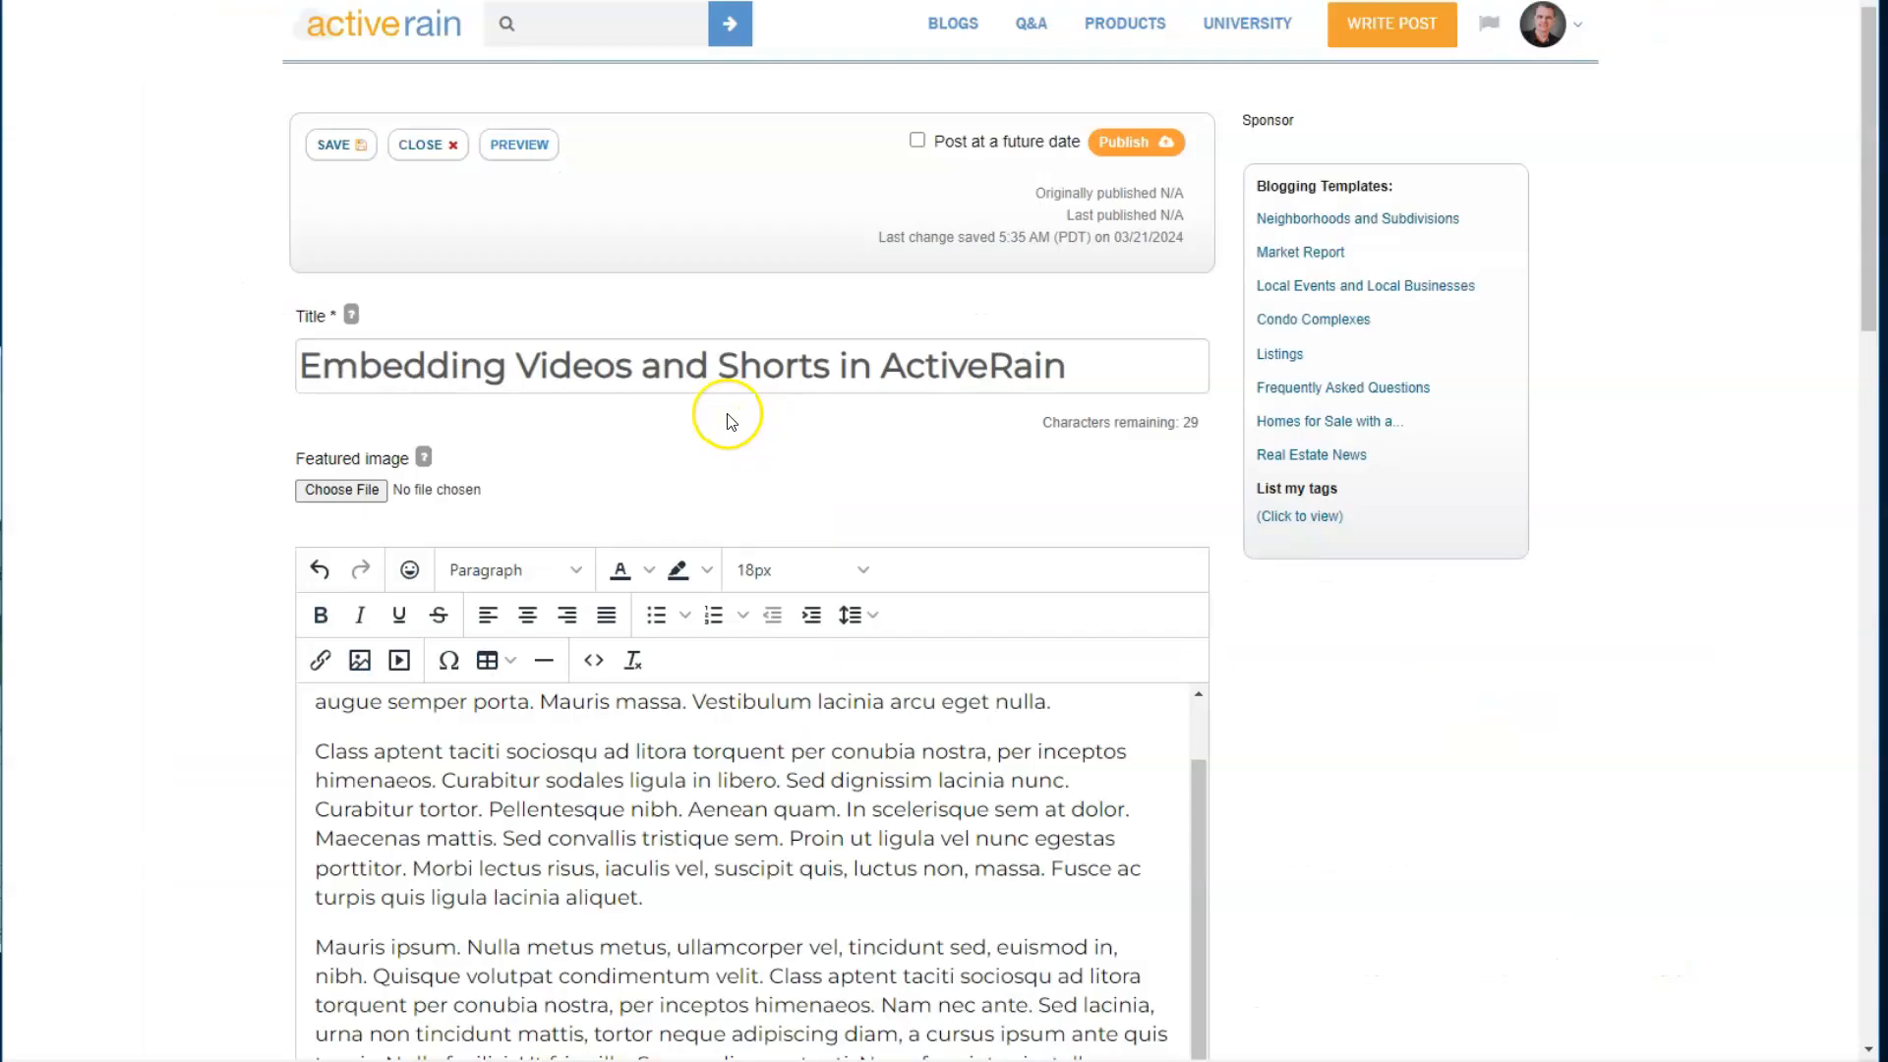
pyautogui.scroll(-3, 724, 423)
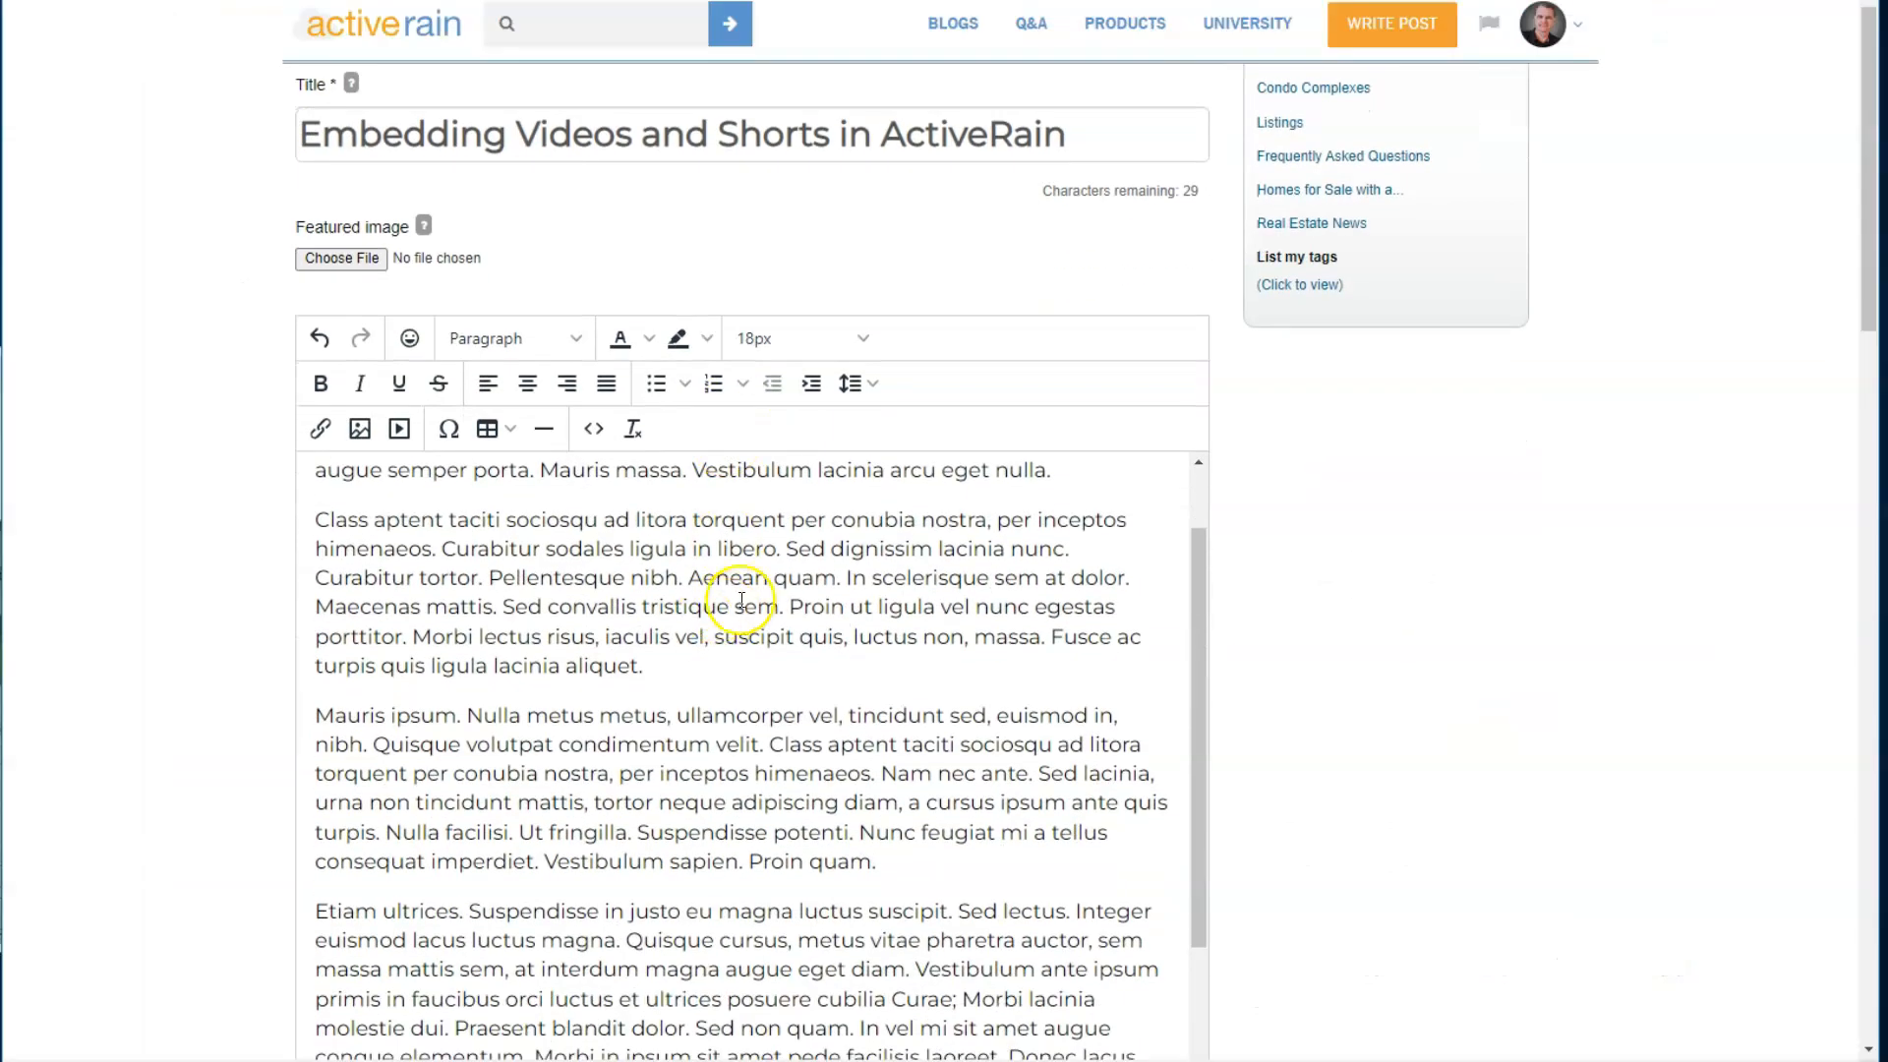
# - In the post's source code, add a style attribute with "width: 100%;" to the video's iframe tag, before src
pyautogui.scroll(-1, 649, 610)
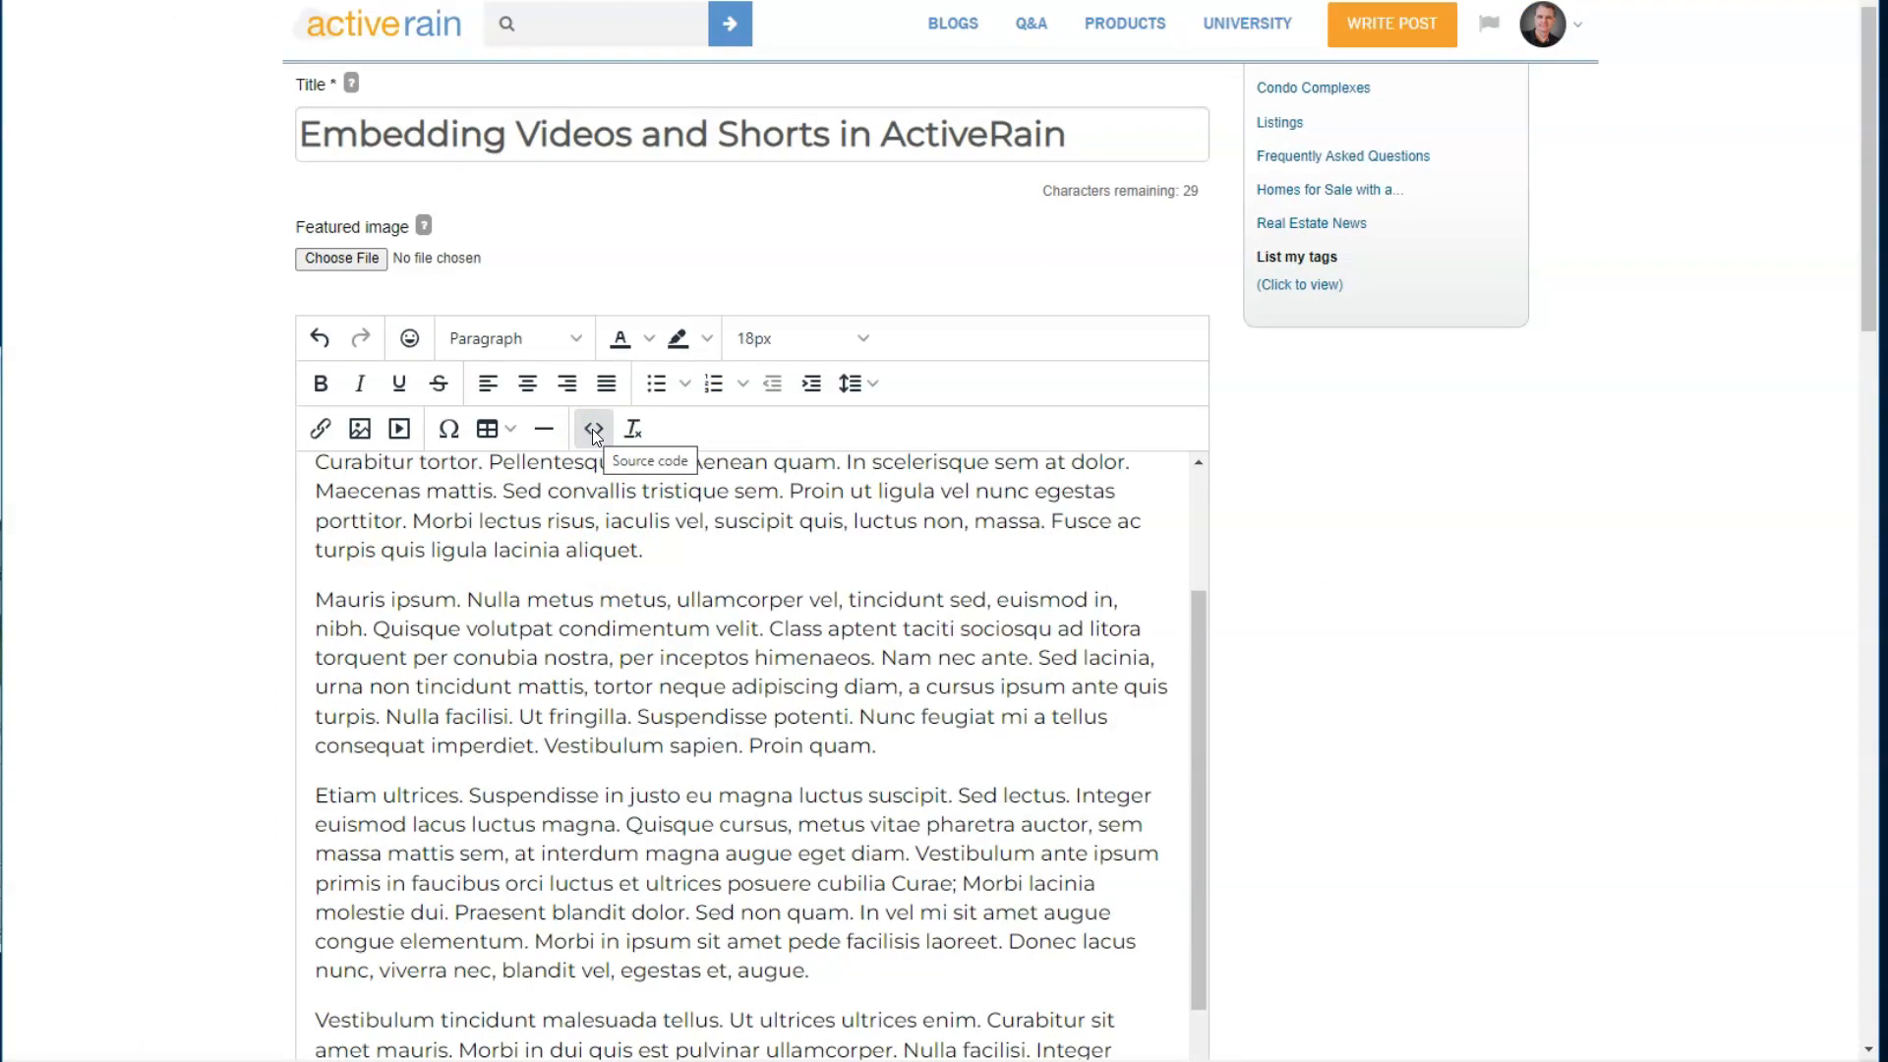
pyautogui.click(592, 429)
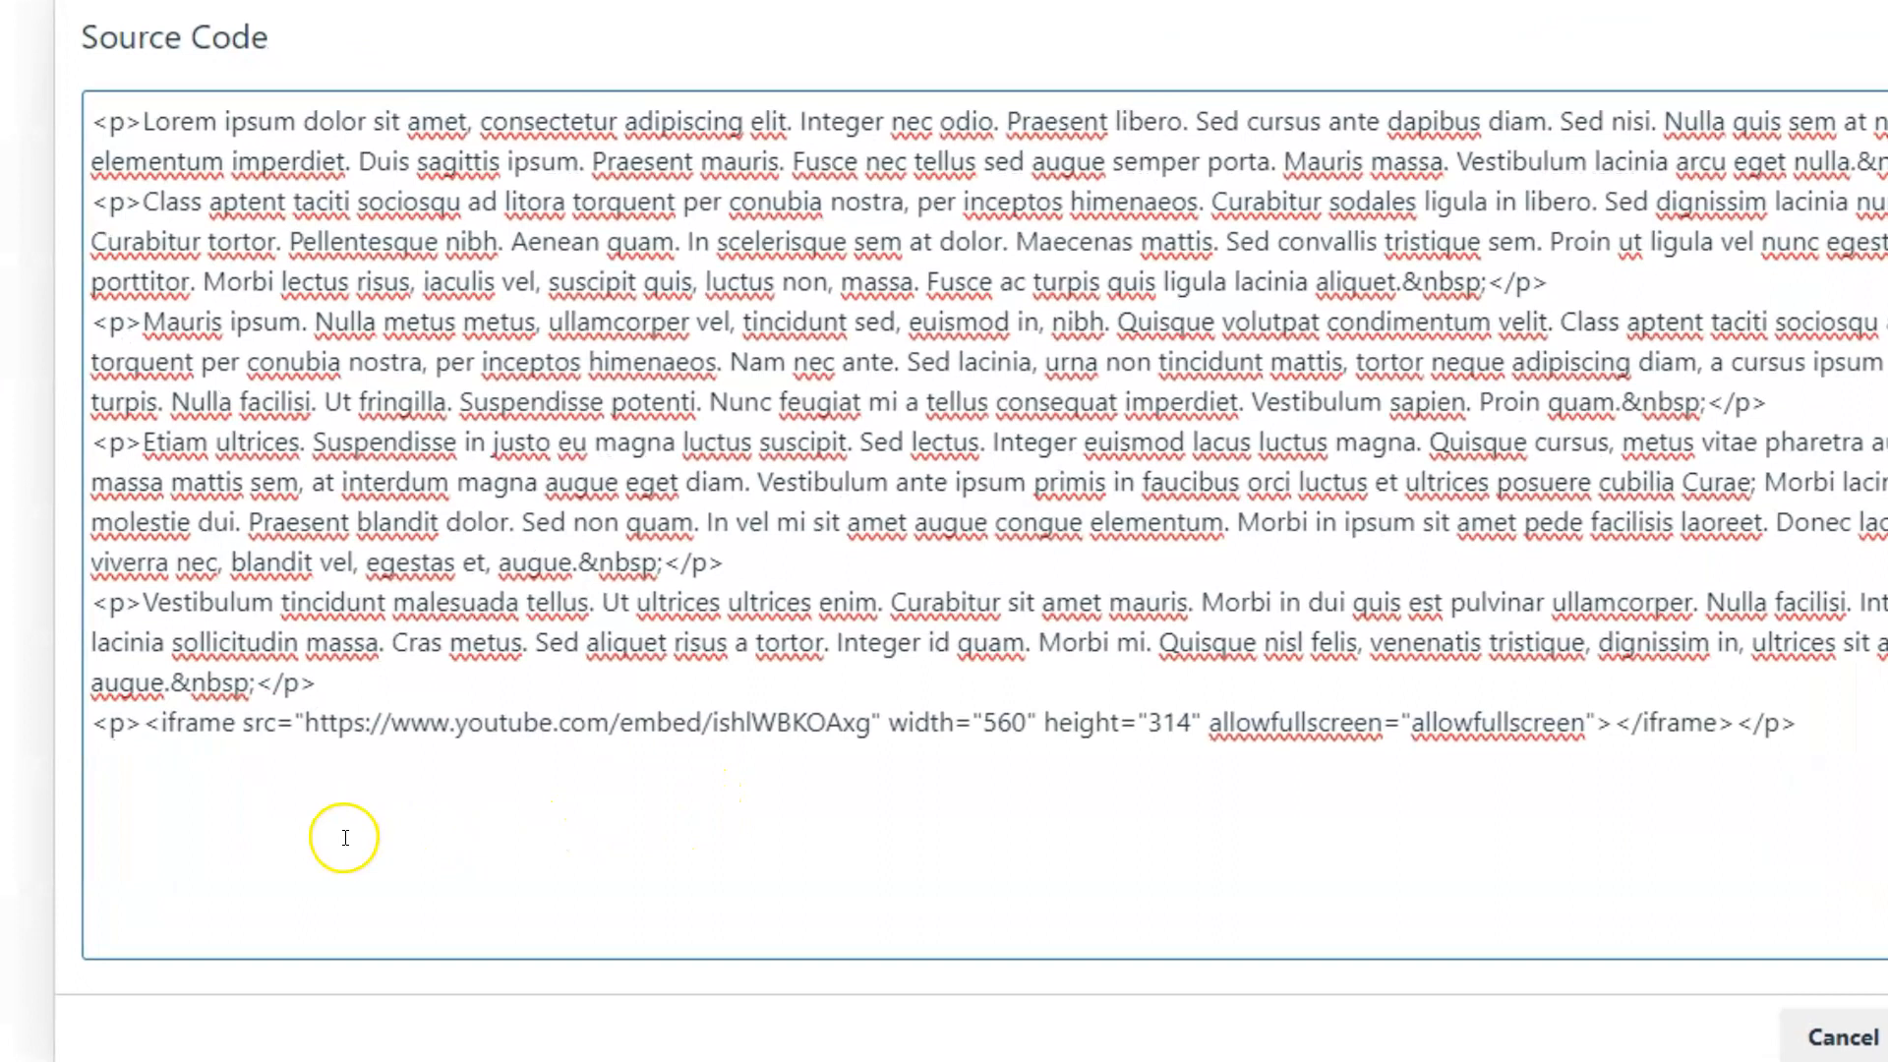
pyautogui.click(470, 823)
pyautogui.doubleClick(208, 727)
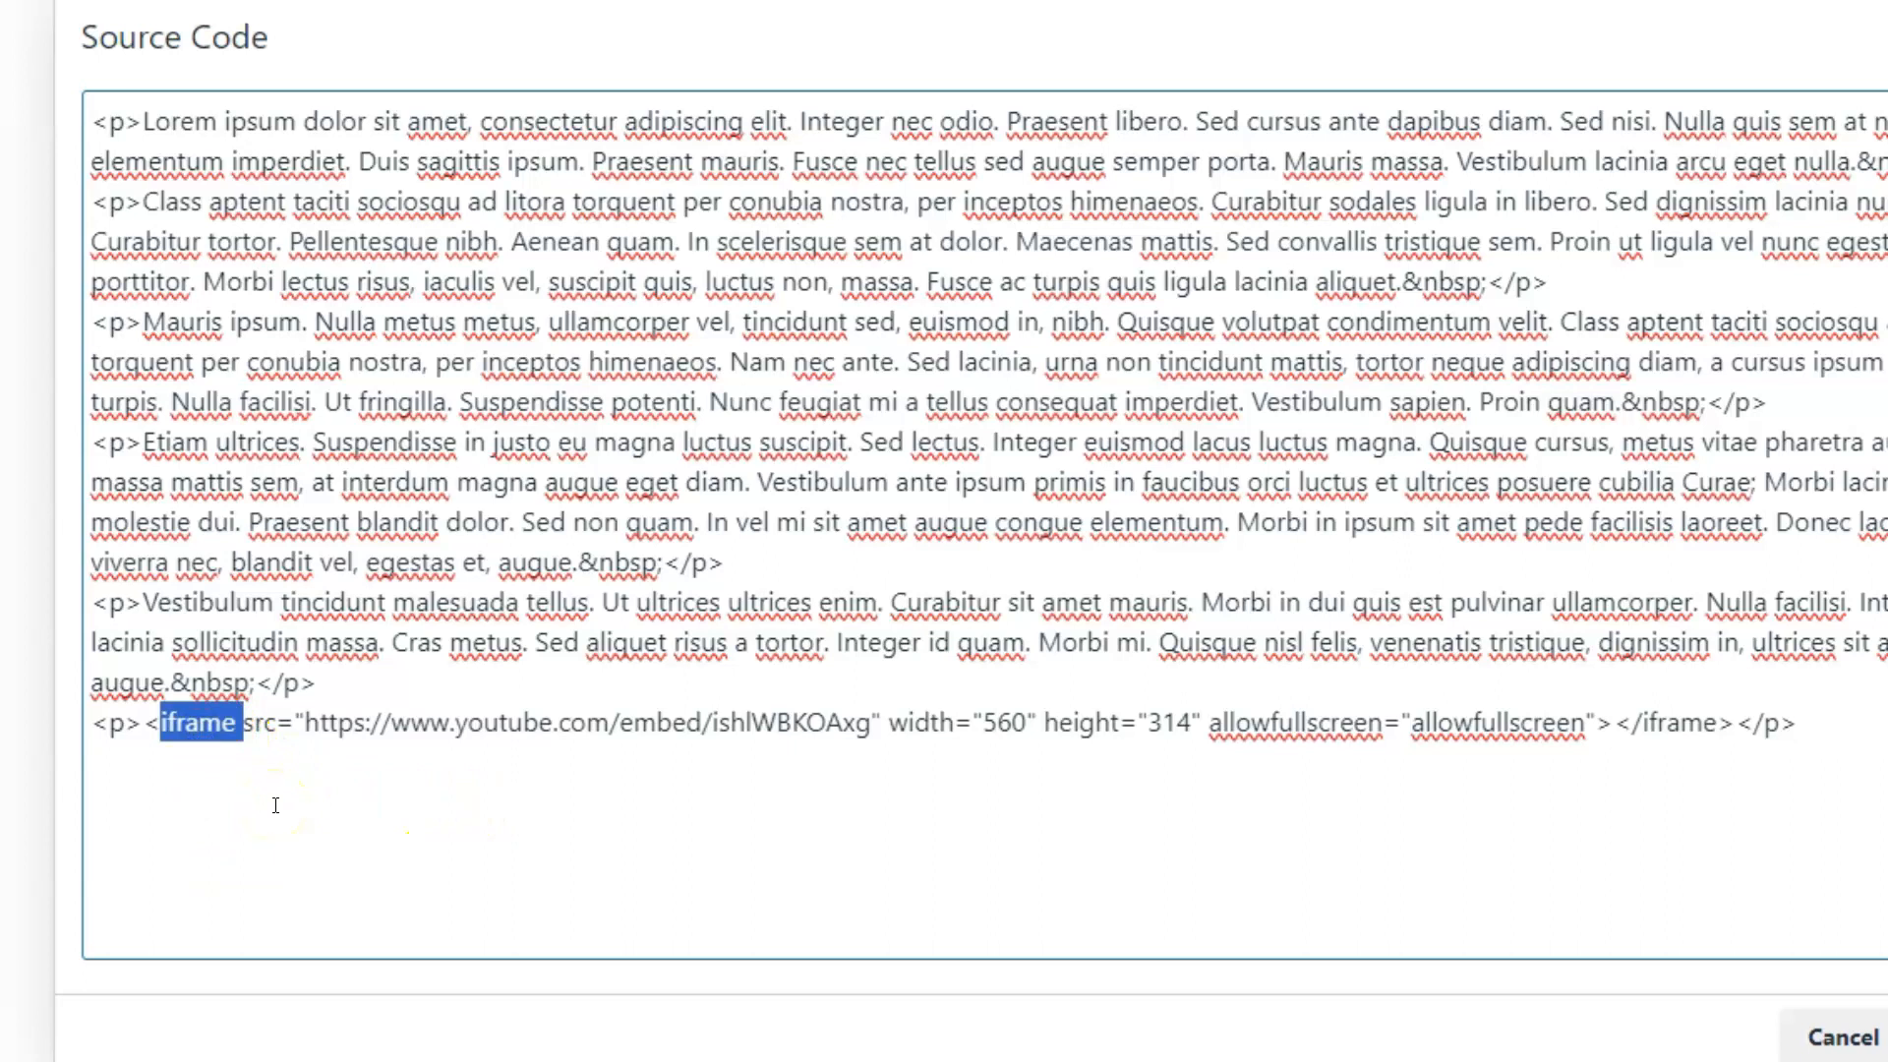
pyautogui.click(1073, 825)
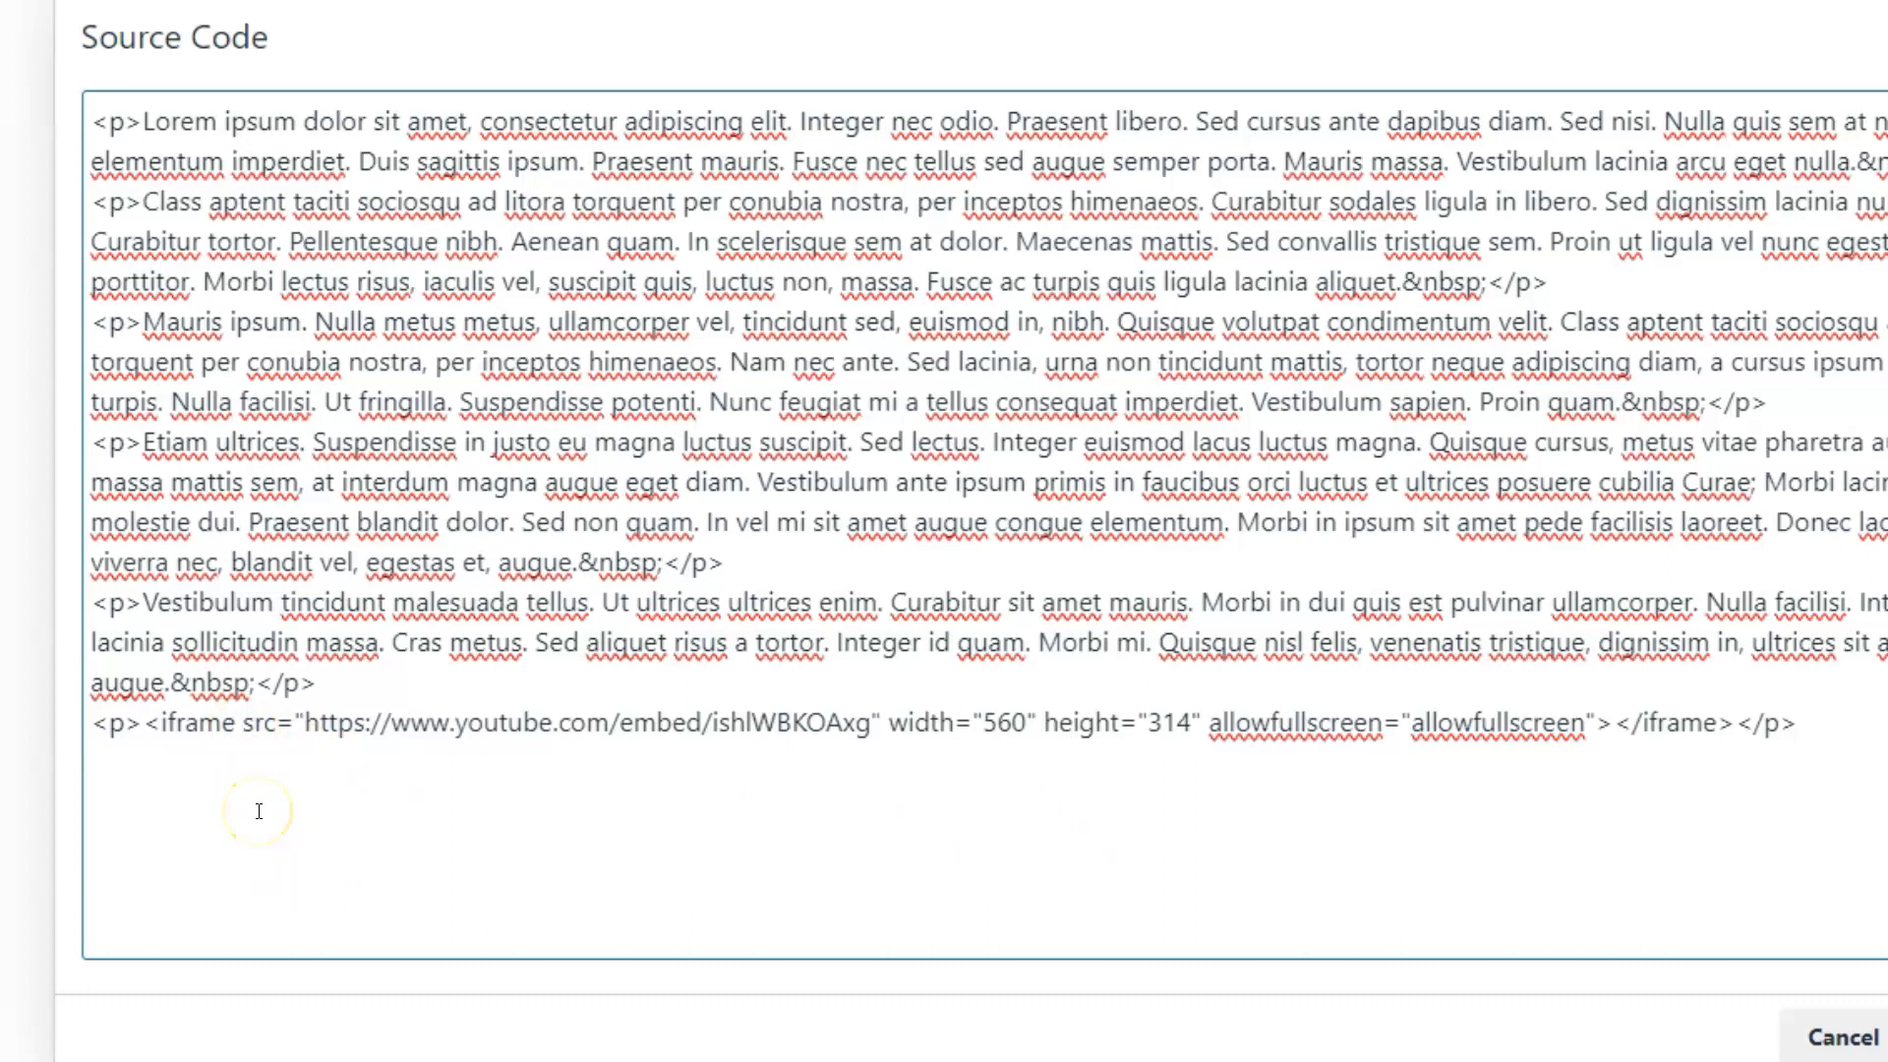
pyautogui.write('style')
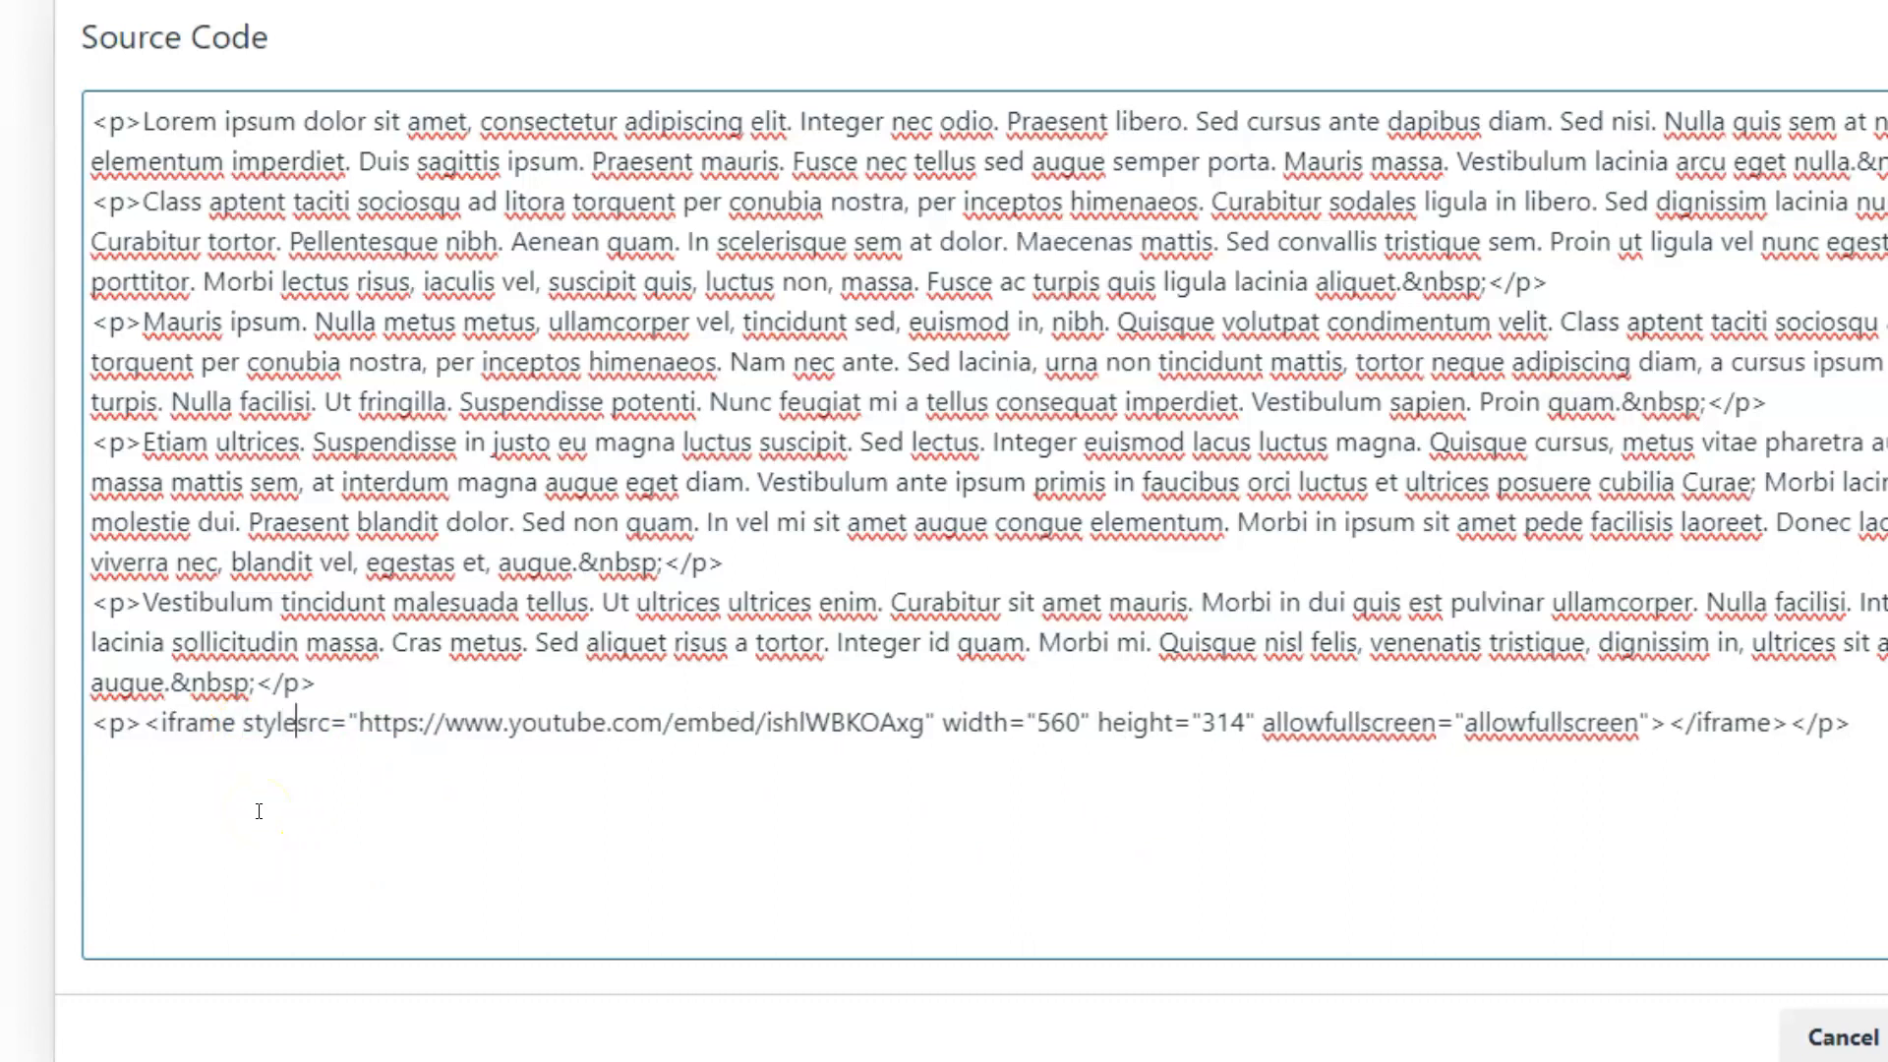
pyautogui.write('=')
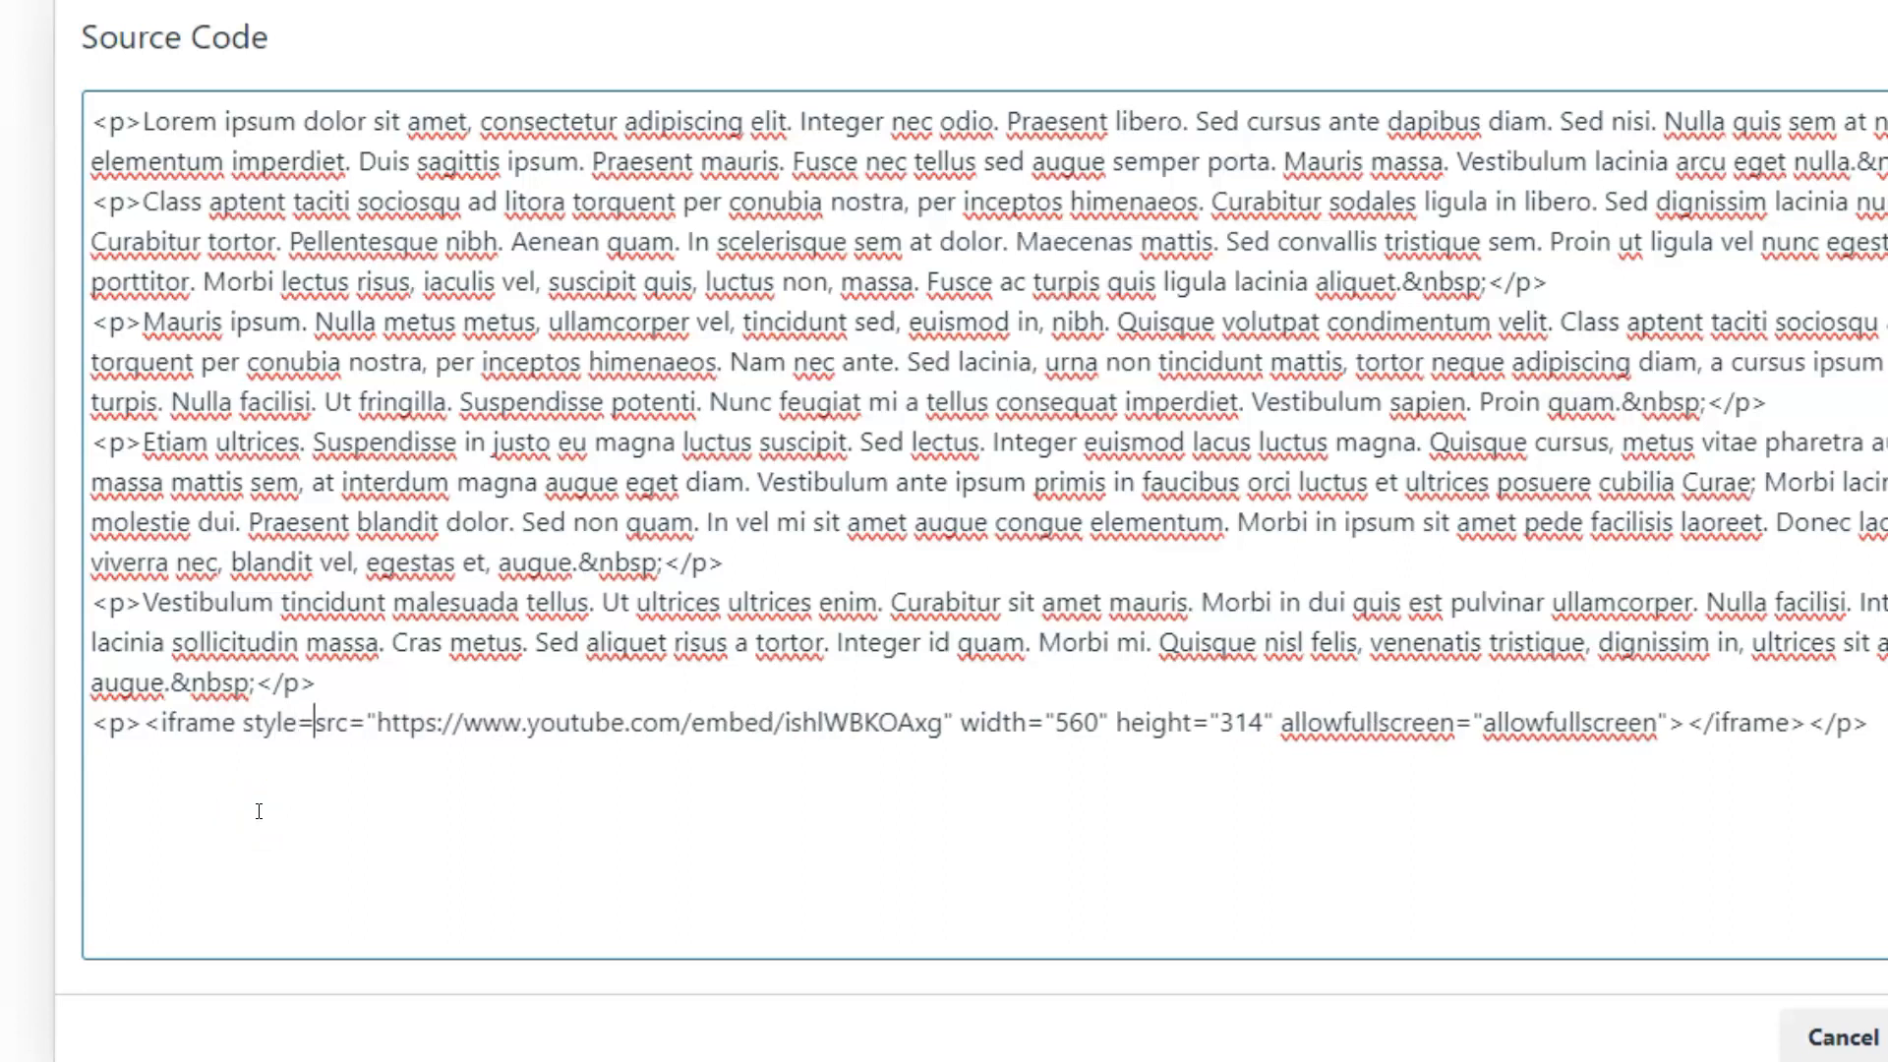
pyautogui.write('"')
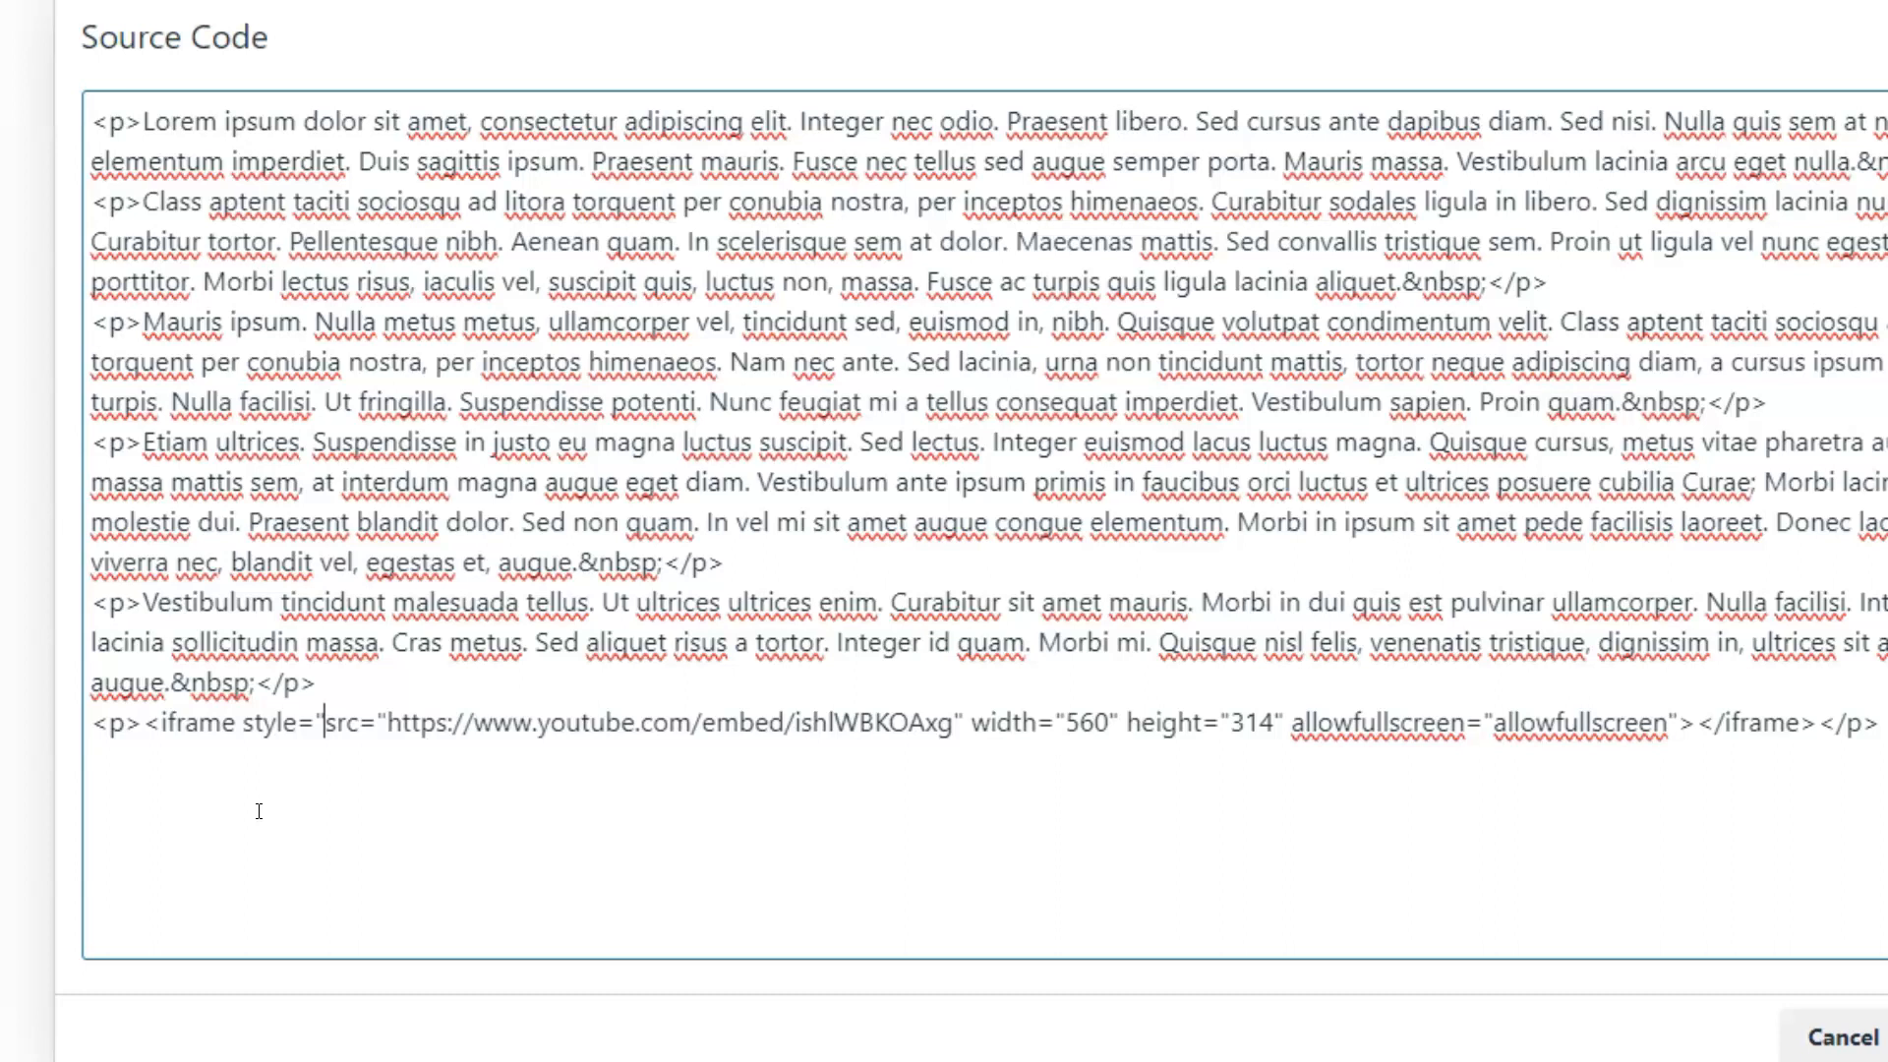
pyautogui.write('width')
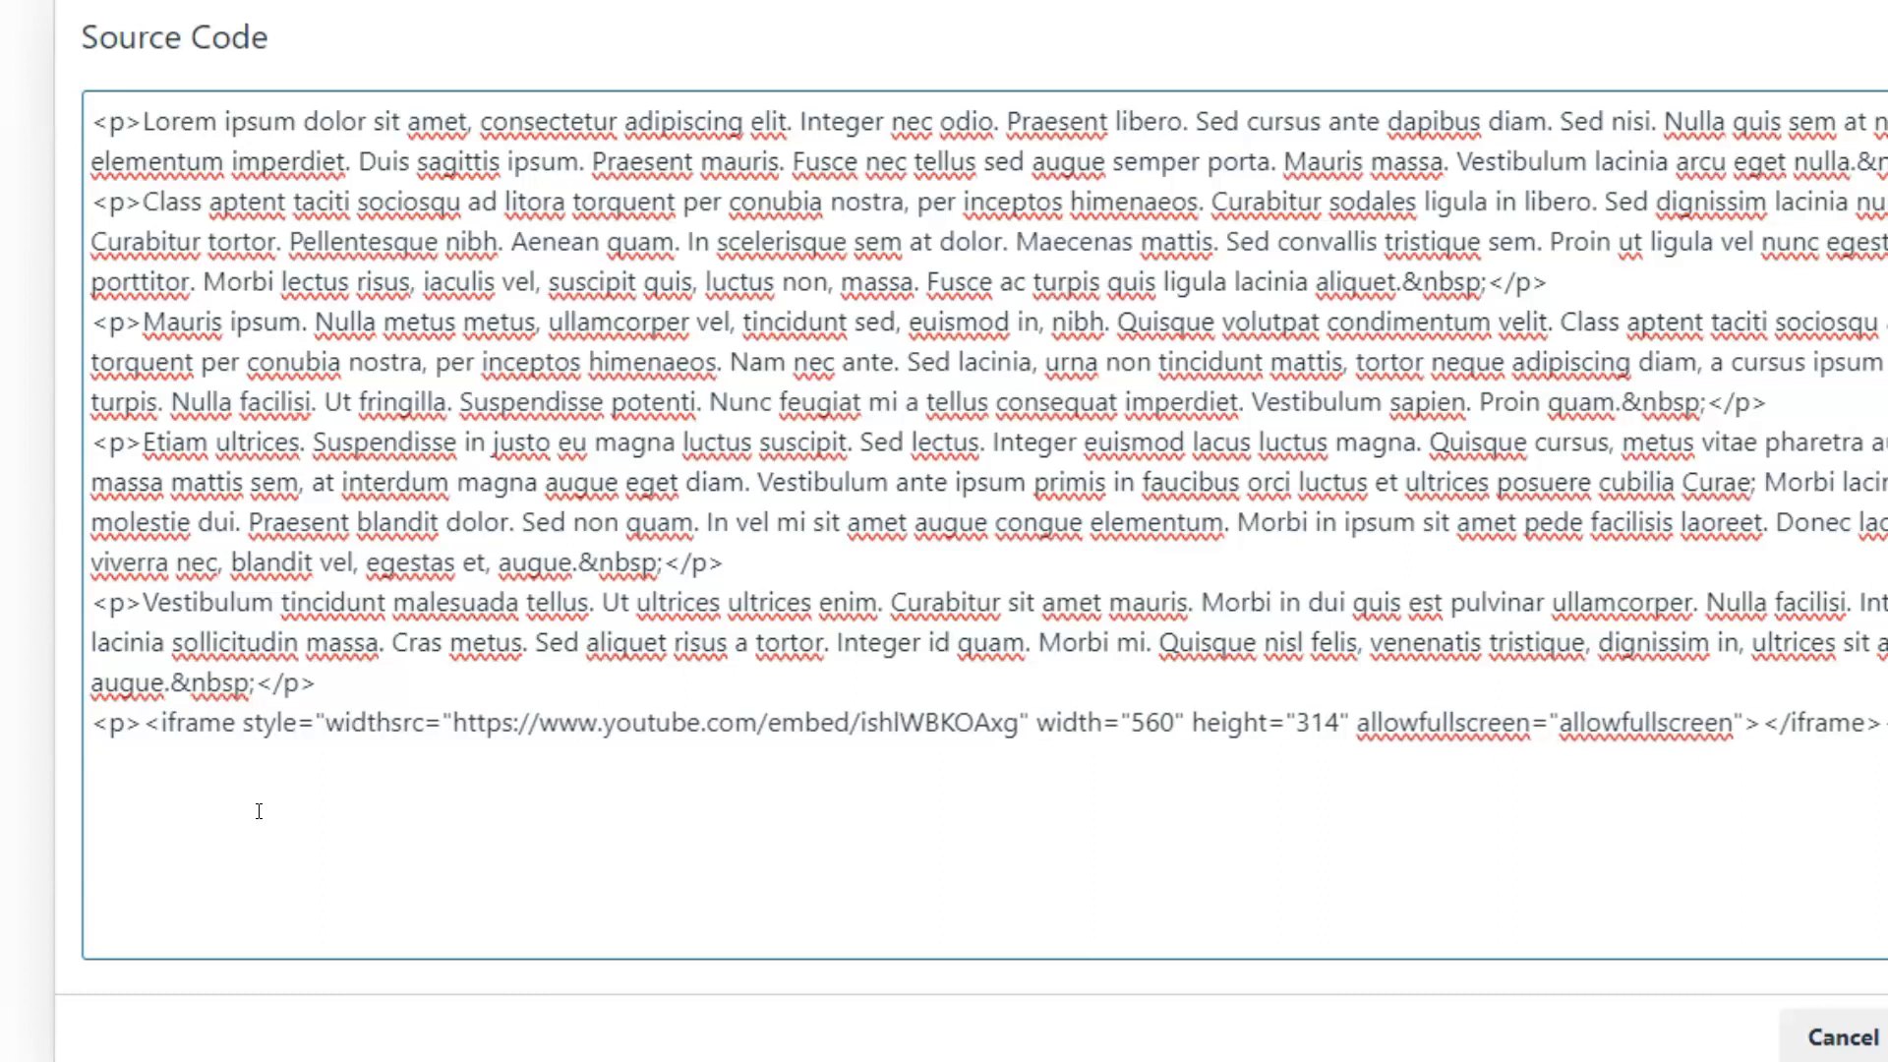
pyautogui.write(': 100')
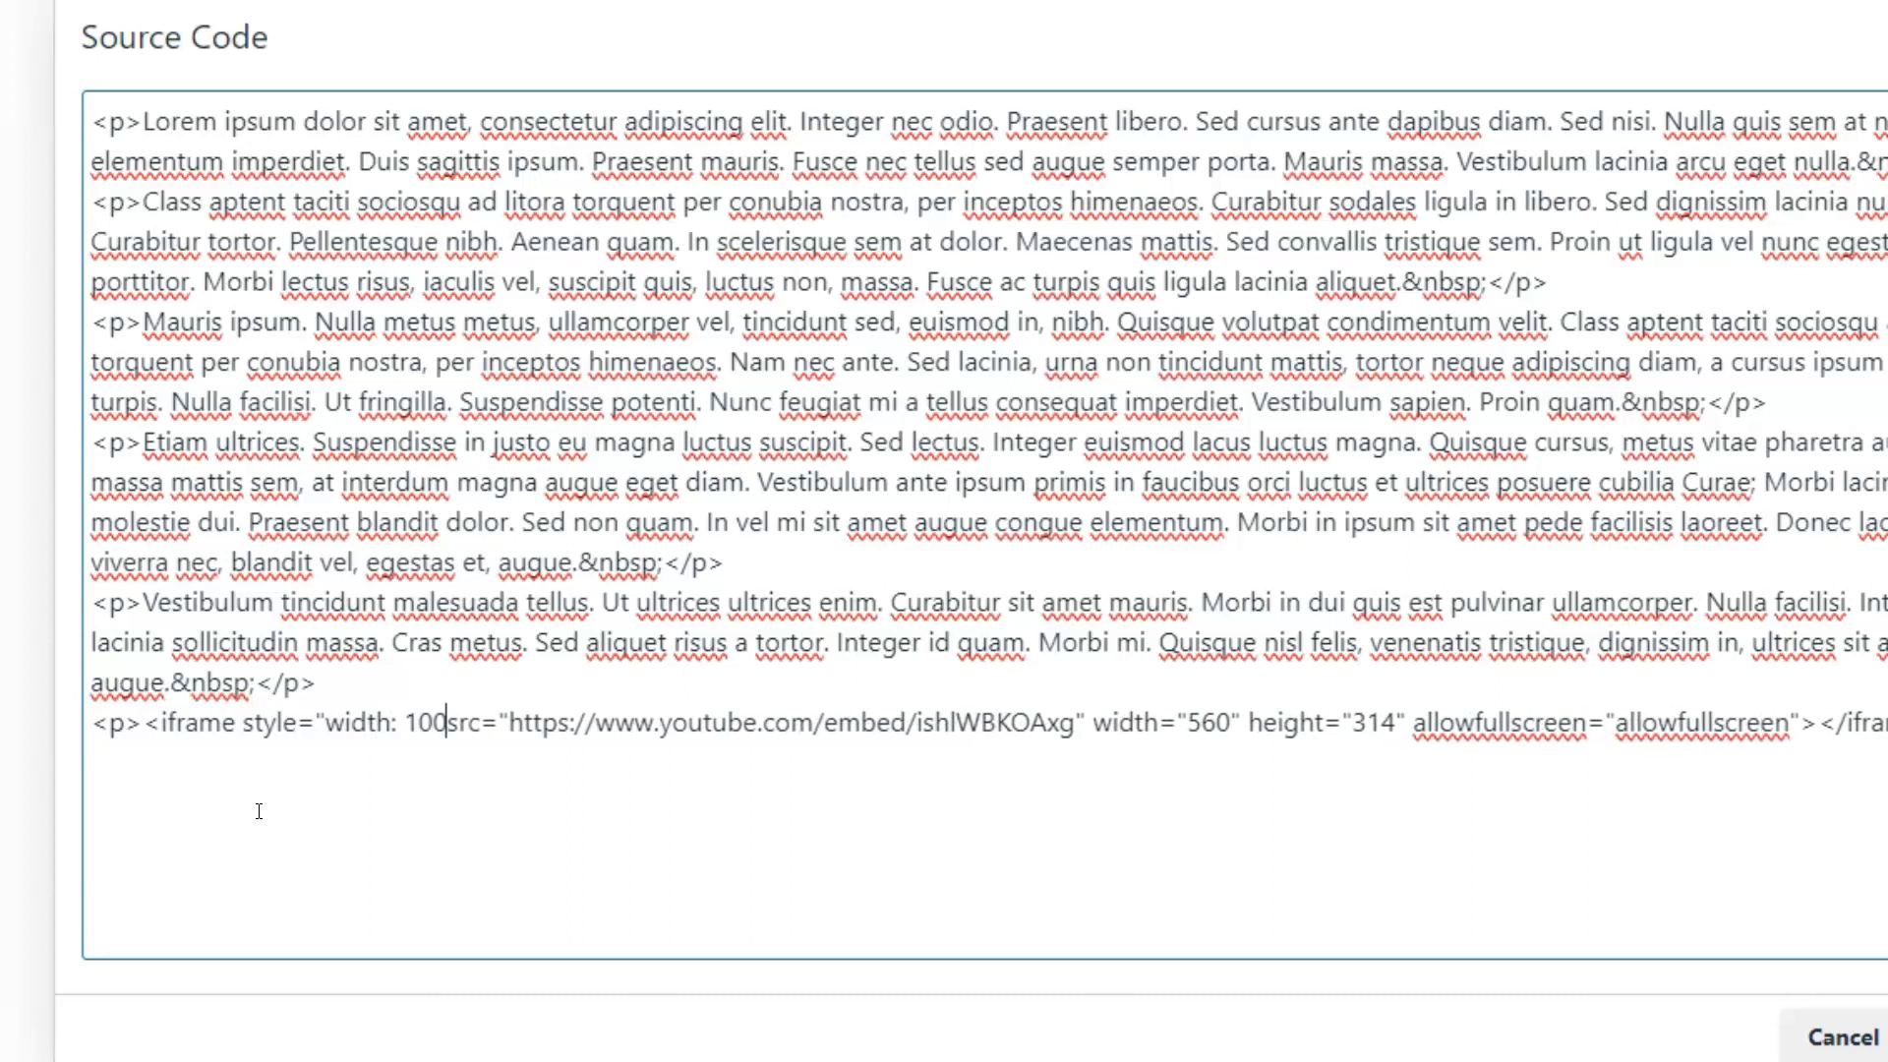
pyautogui.write('%')
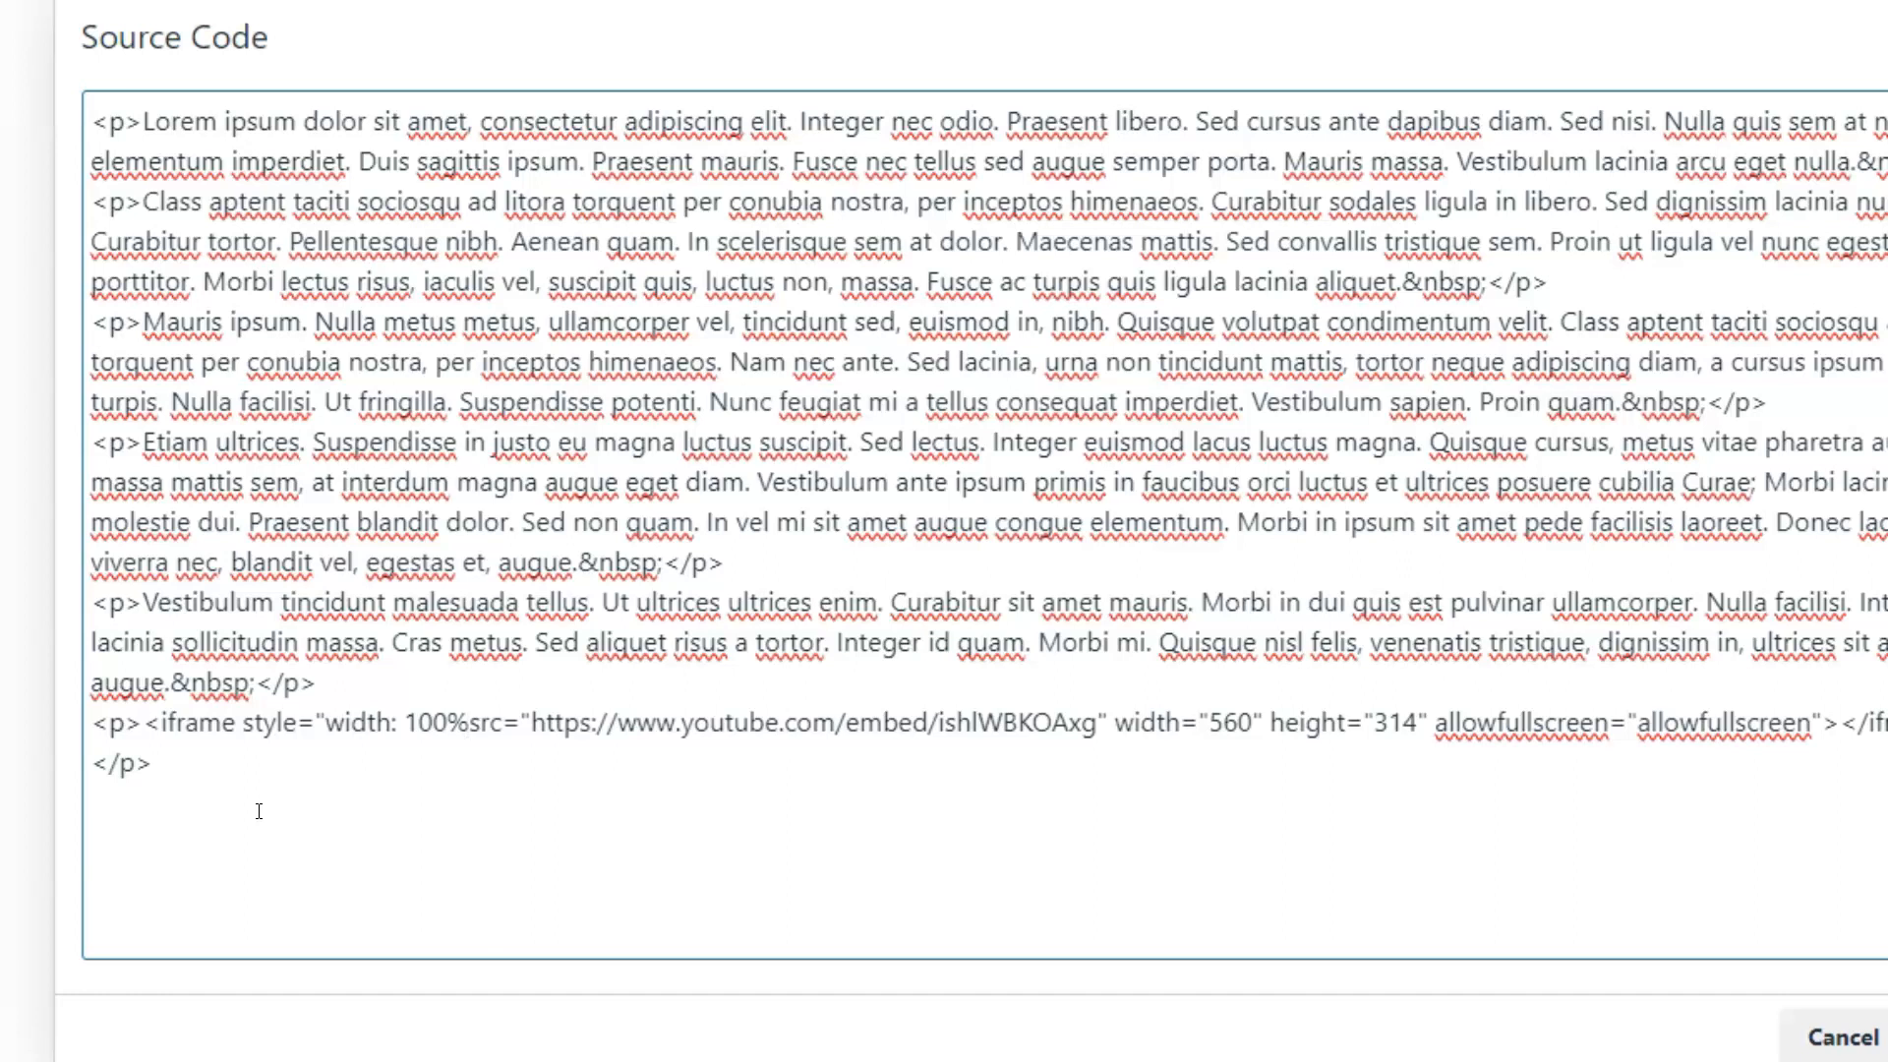
pyautogui.write(';')
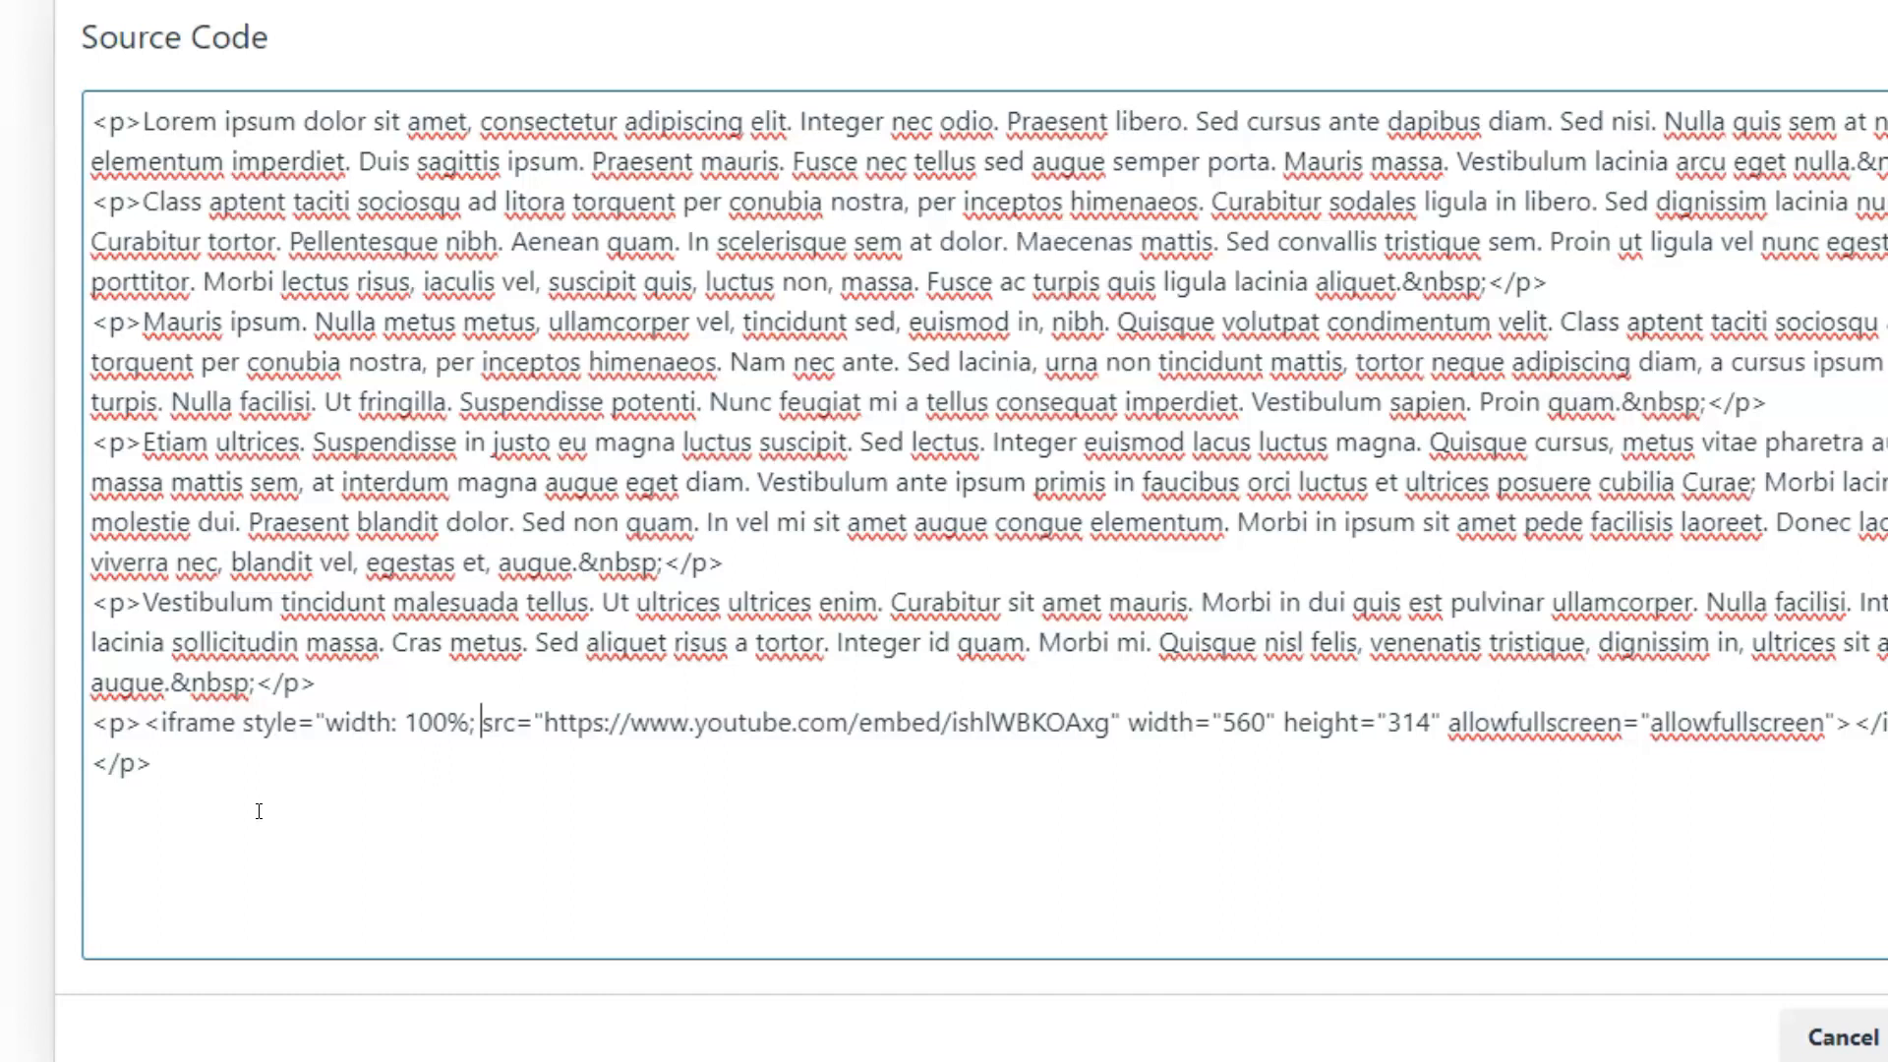
# - Complete the iframe's style attribute with "height: 471px" and apply the source code change
pyautogui.write('height: ')
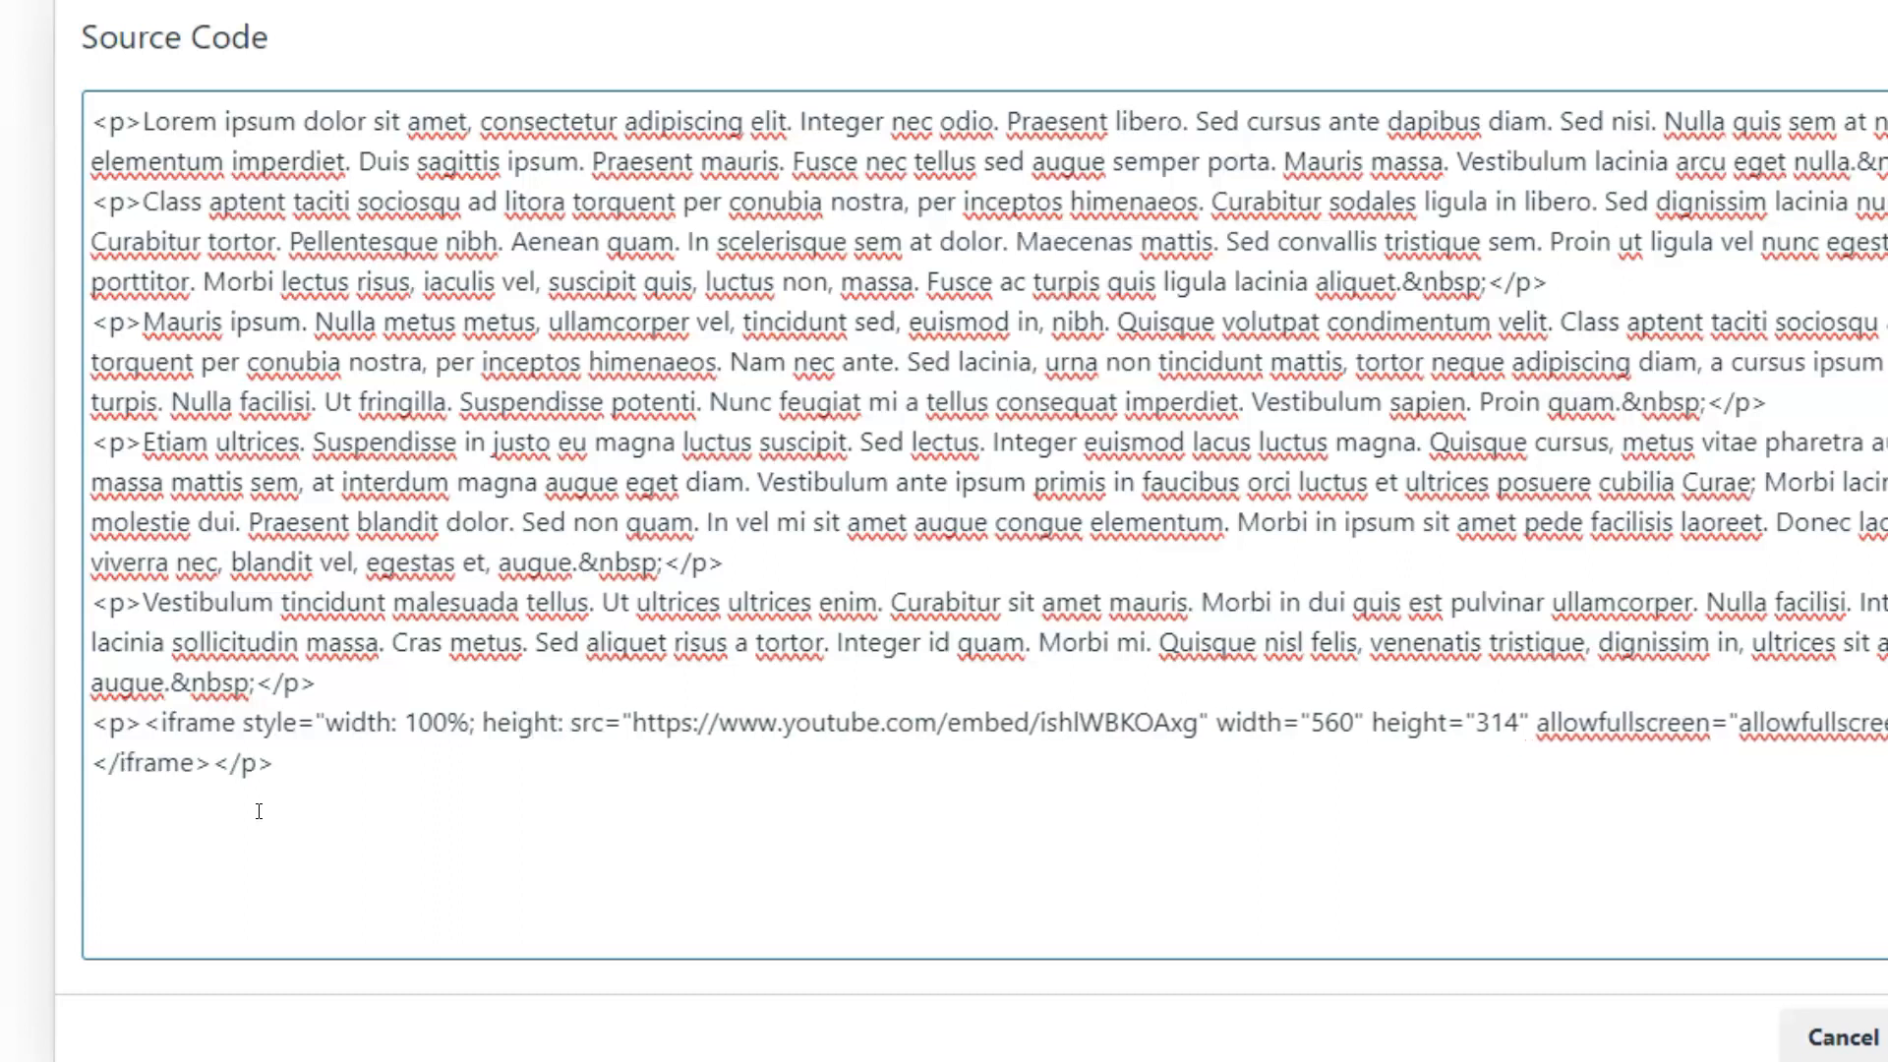
pyautogui.write('471px')
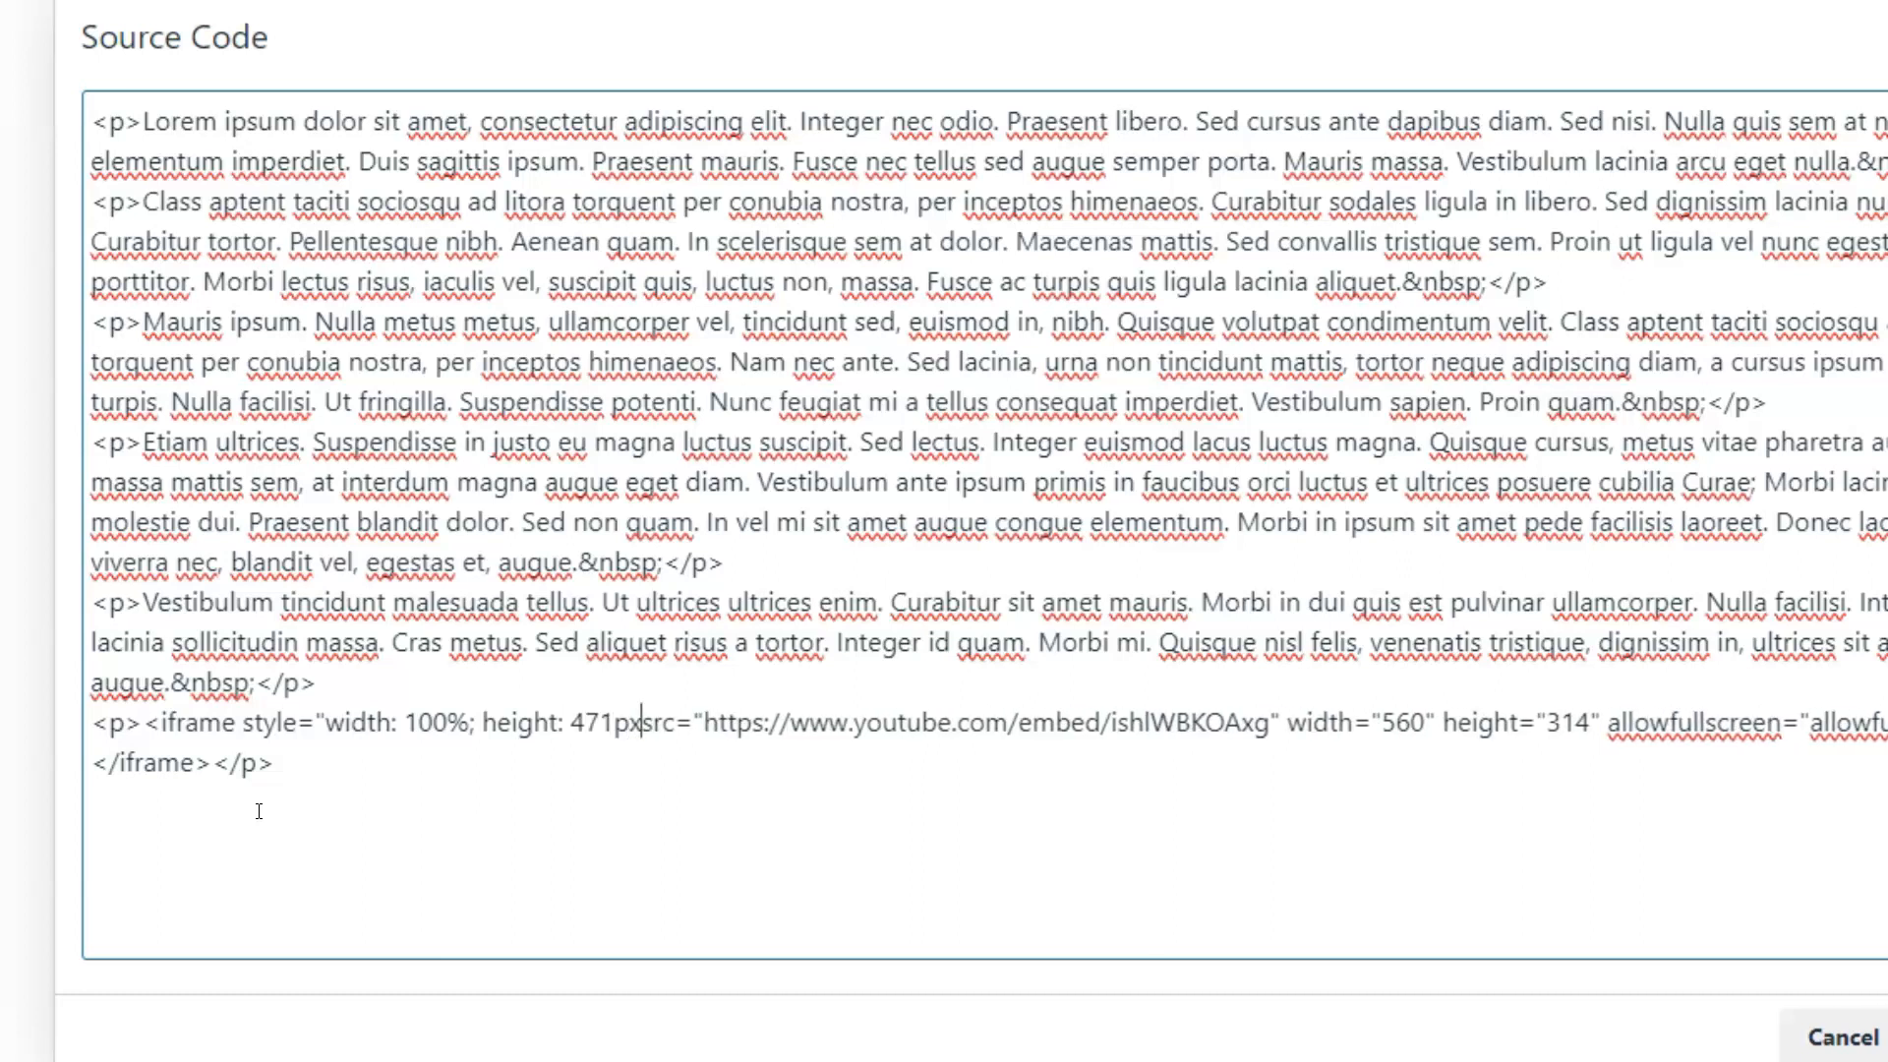
pyautogui.write('"')
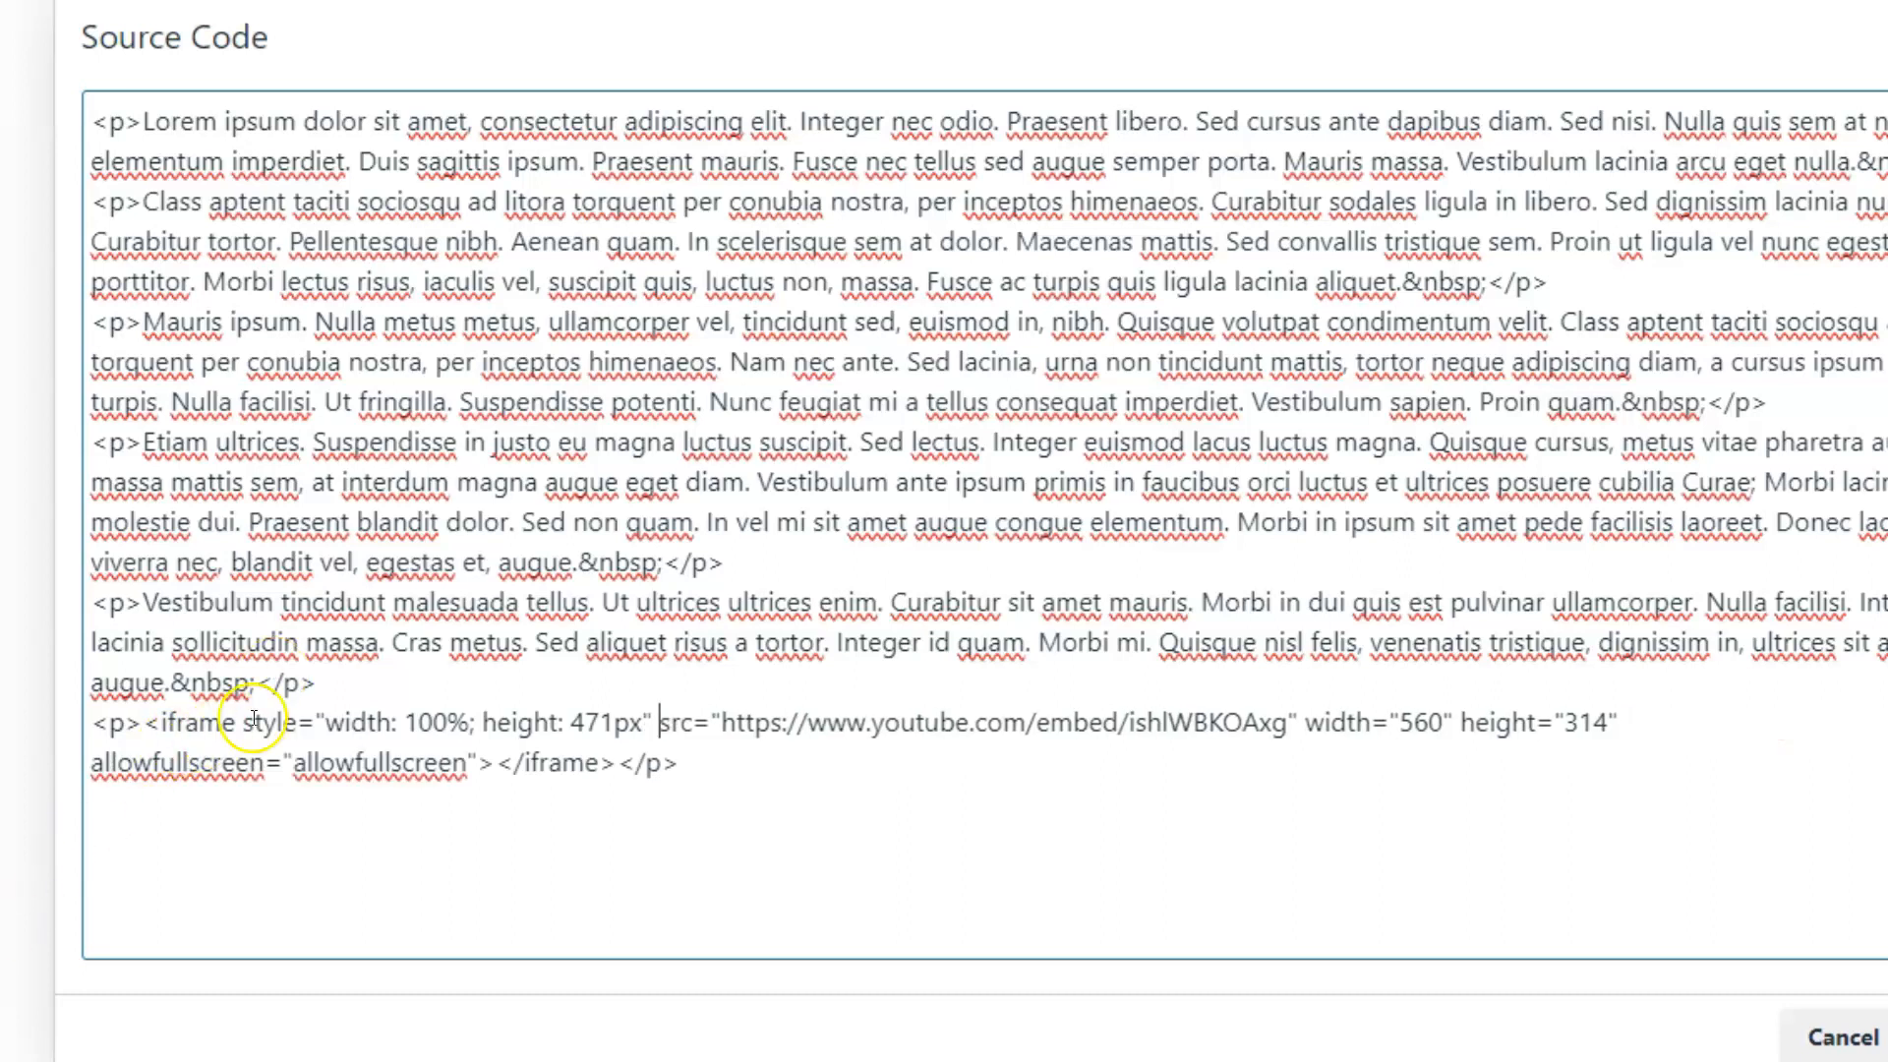
pyautogui.moveTo(236, 725); pyautogui.dragTo(657, 716)
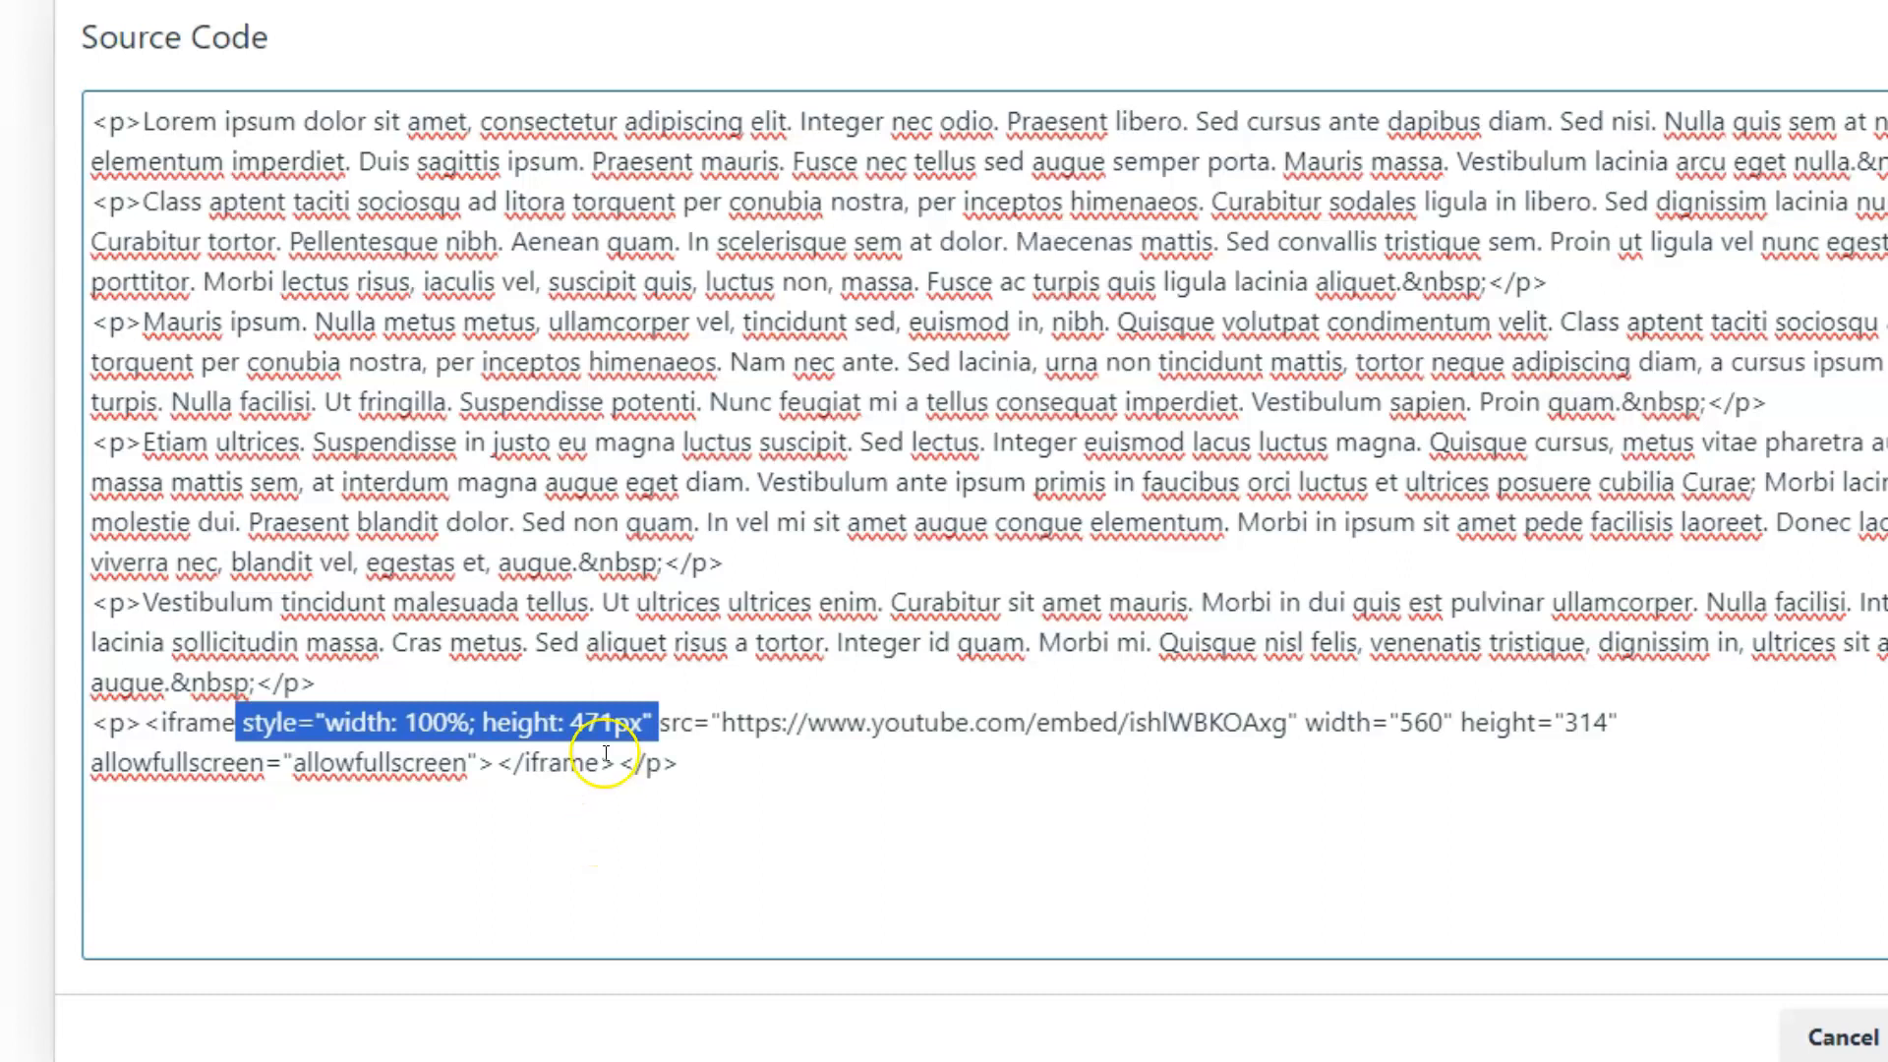
pyautogui.doubleClick(602, 724)
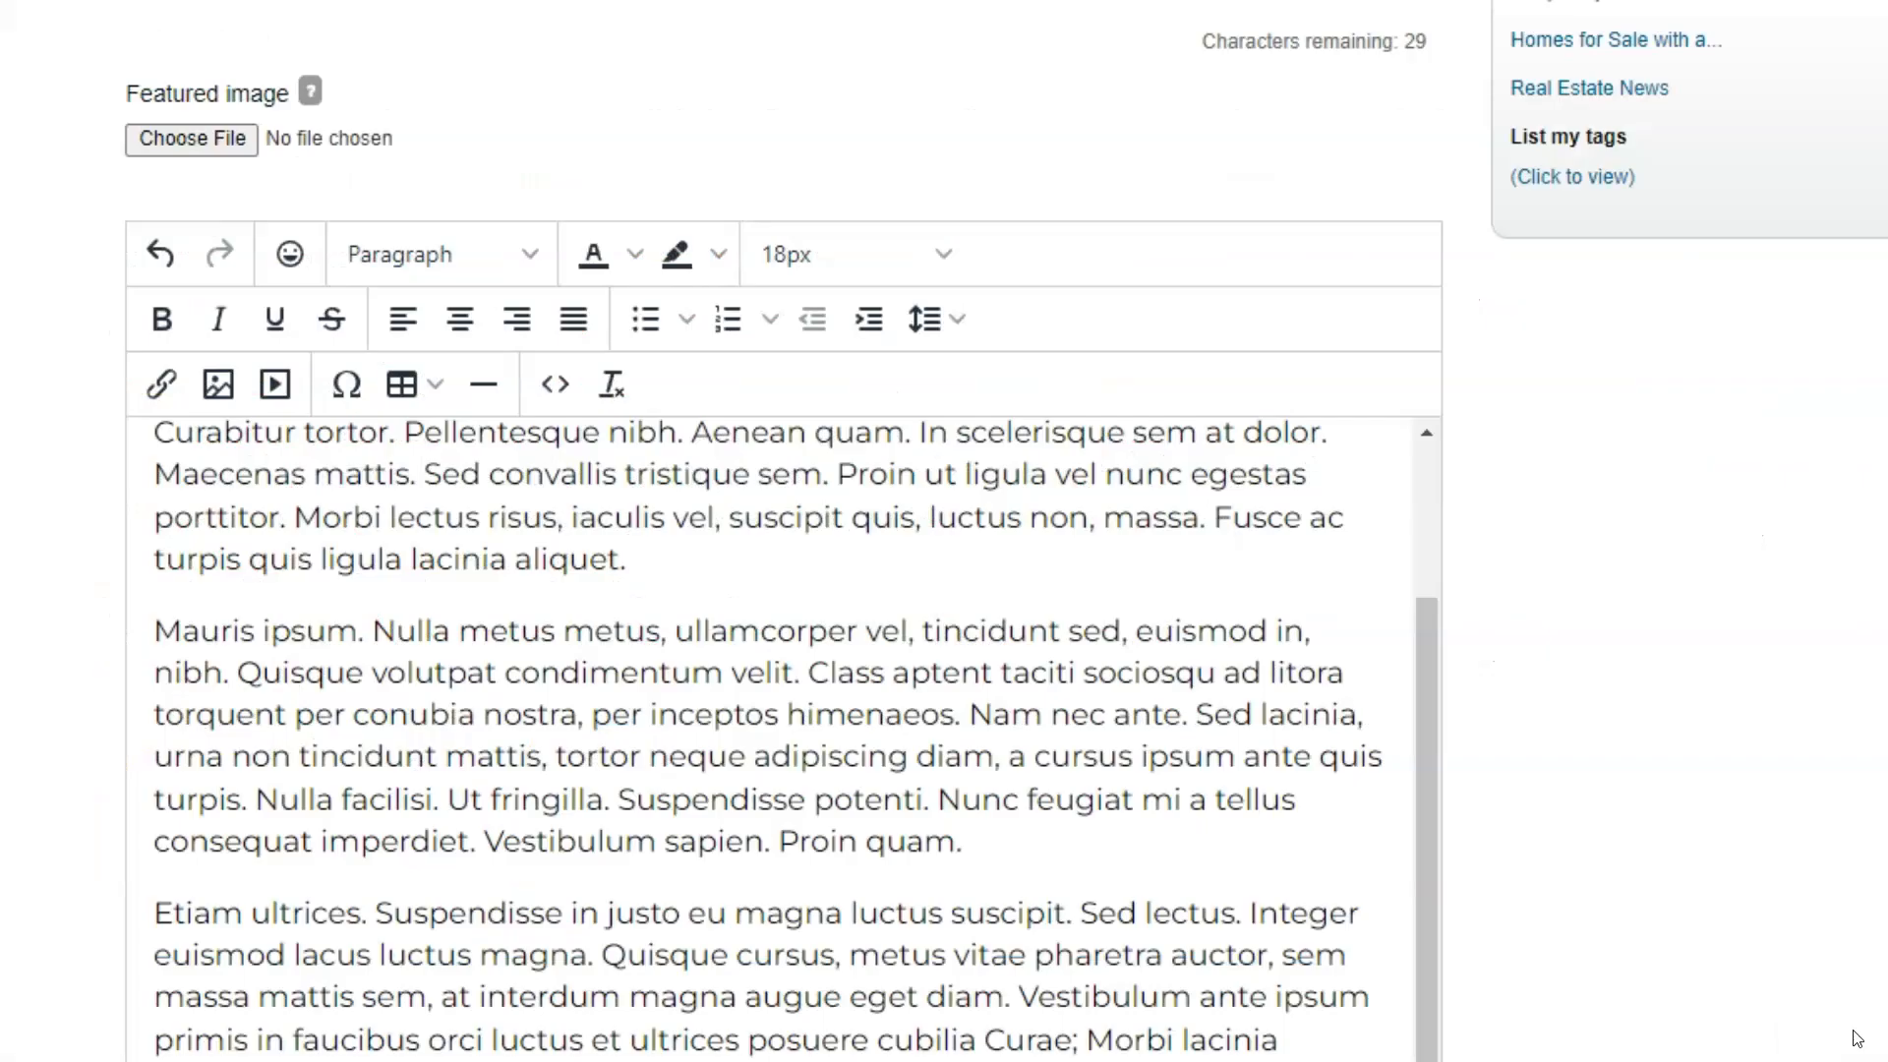
# - Save the post with the enlarged video and preview the embedded video again
pyautogui.scroll(-5, 780, 780)
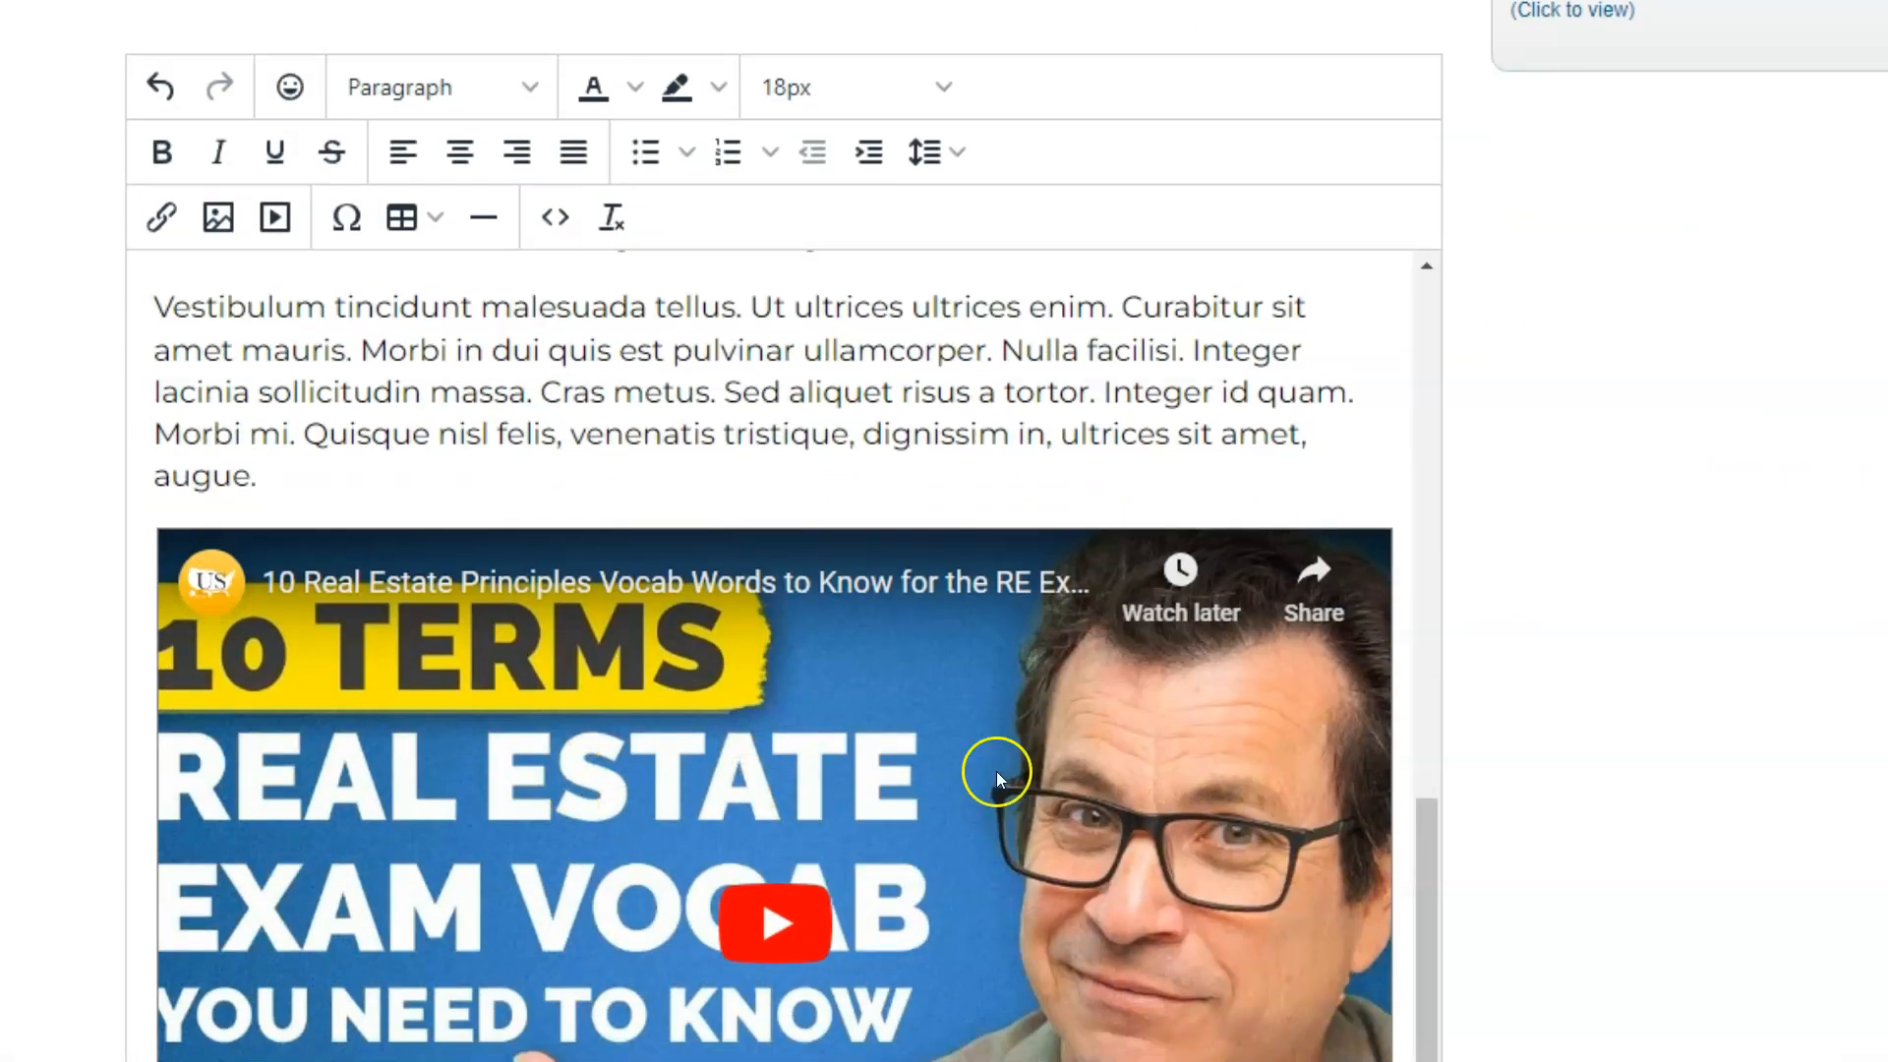
pyautogui.scroll(8, 370, 392)
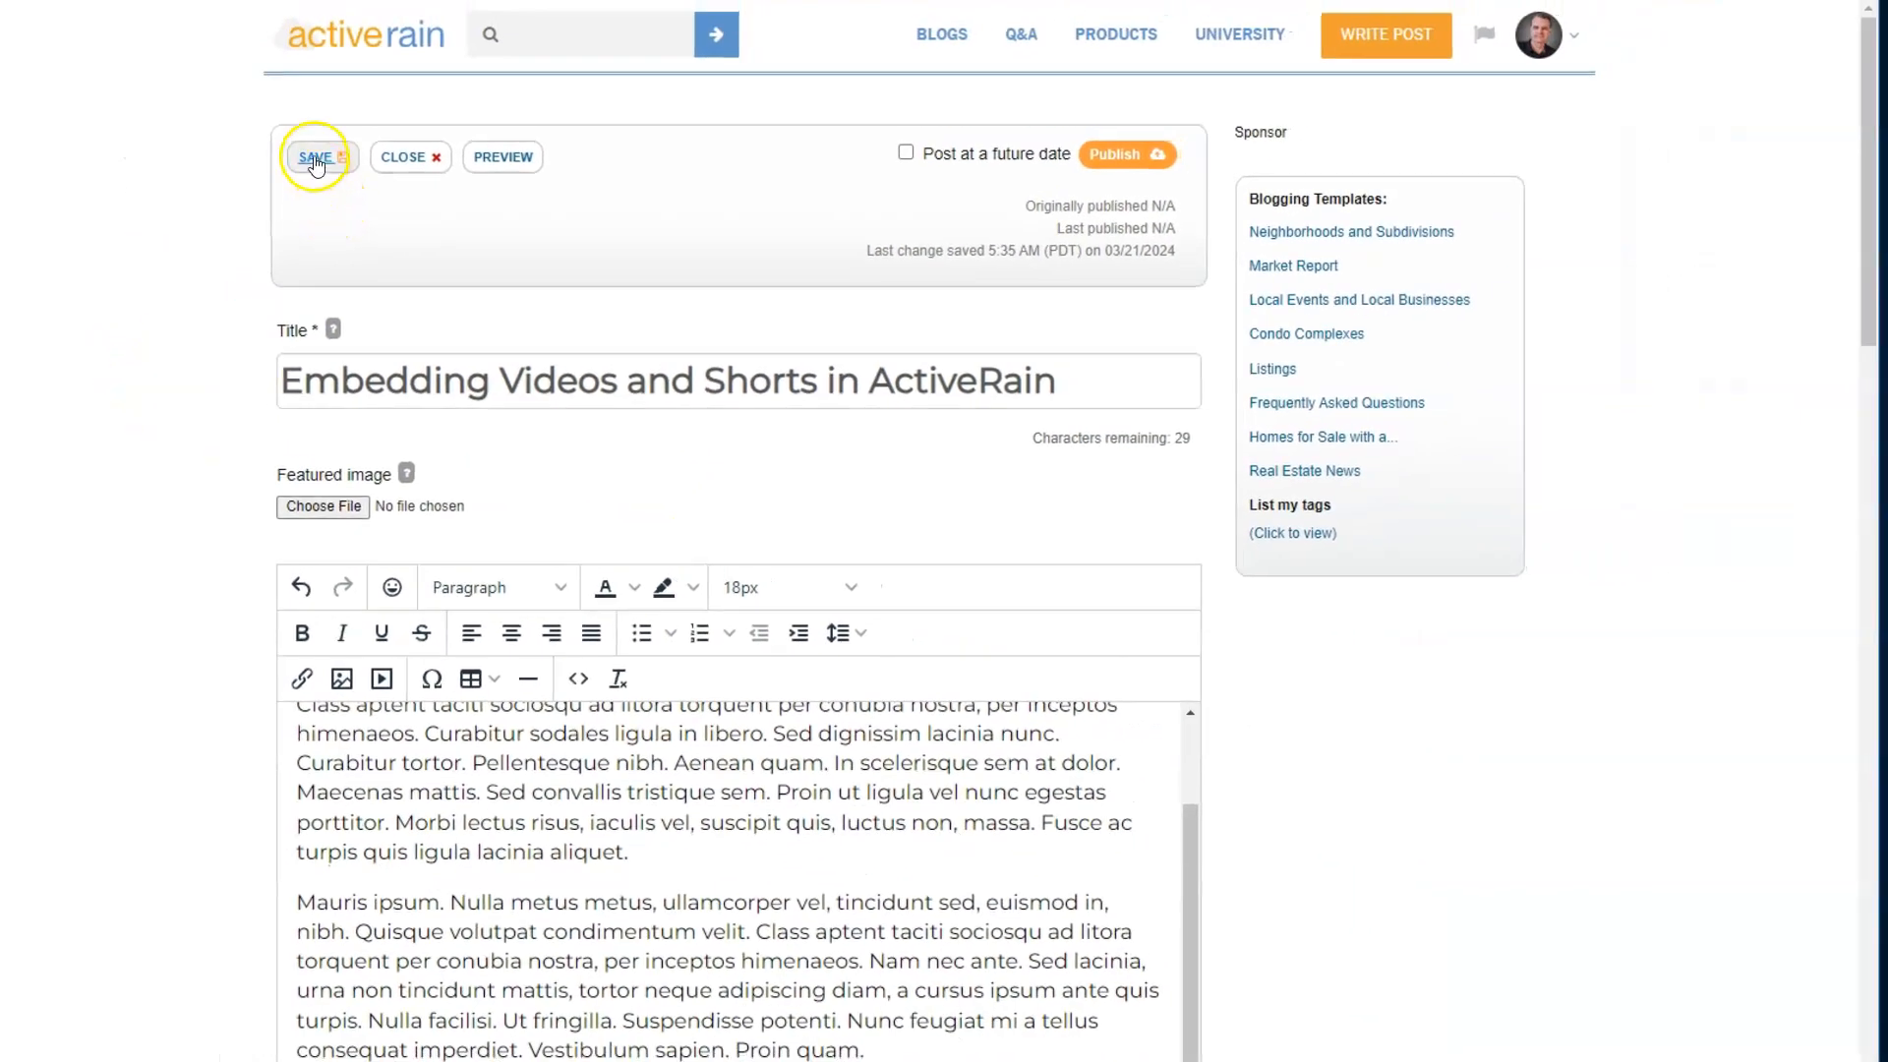
pyautogui.click(315, 159)
pyautogui.click(503, 157)
pyautogui.scroll(-8, 632, 632)
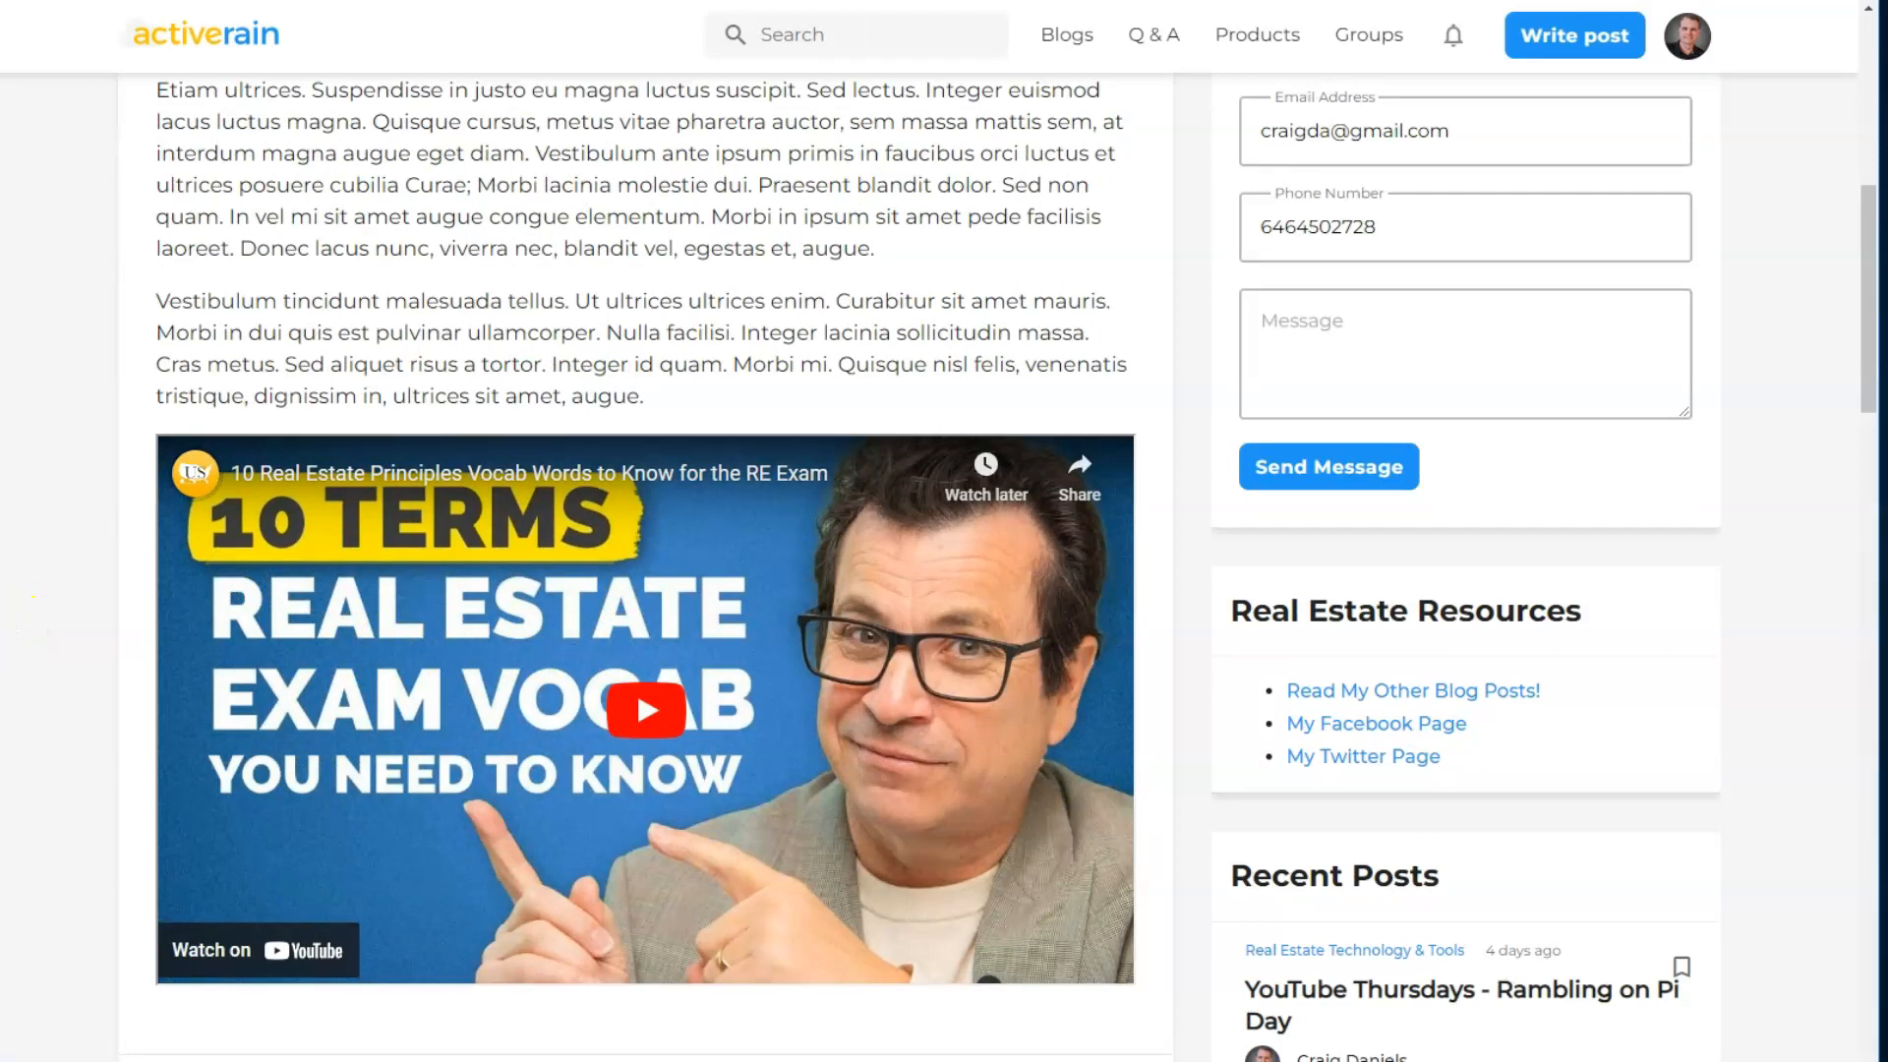
# - Narrow the browser window to examine how the embedded video adapts to a smaller width
pyautogui.moveTo(2, 640); pyautogui.dragTo(683, 641)
pyautogui.scroll(-5, 1066, 469)
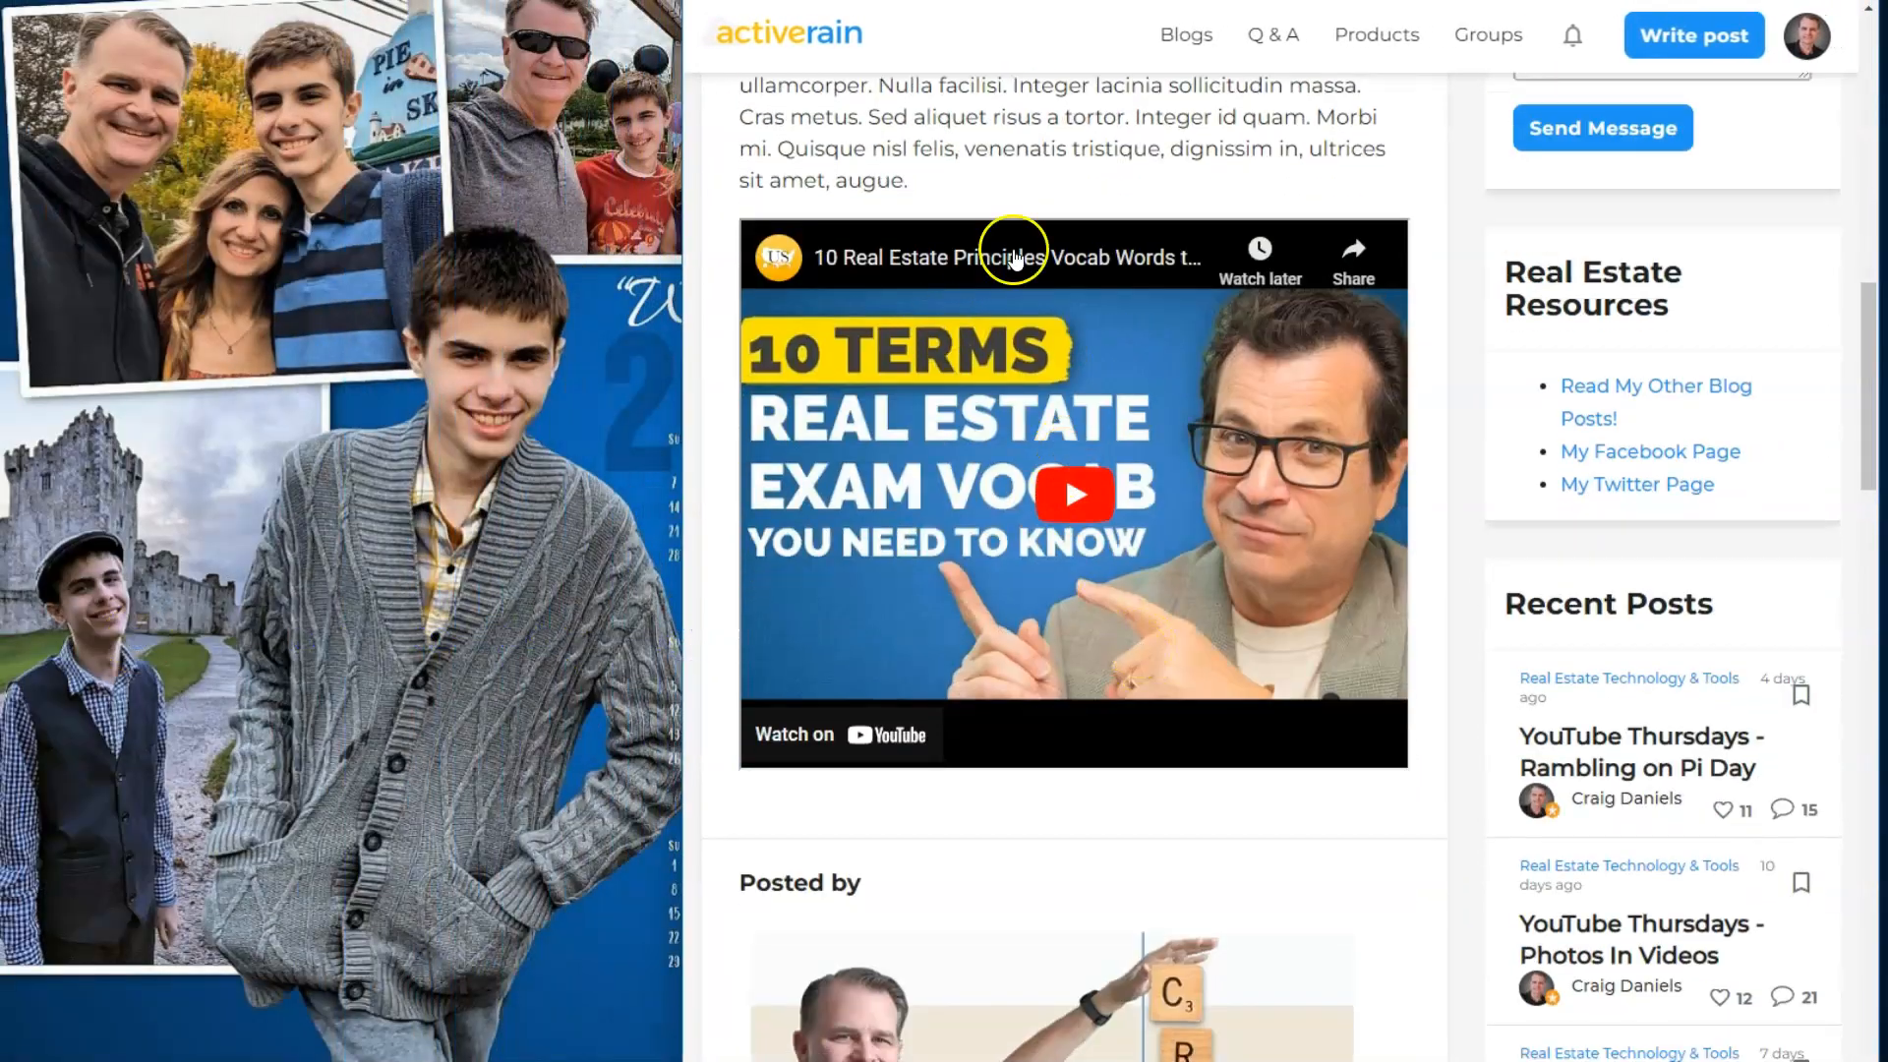
# - Start and pause the embedded video in the narrowed preview, and widen the browser window to full width again
pyautogui.click(1087, 479)
pyautogui.click(782, 745)
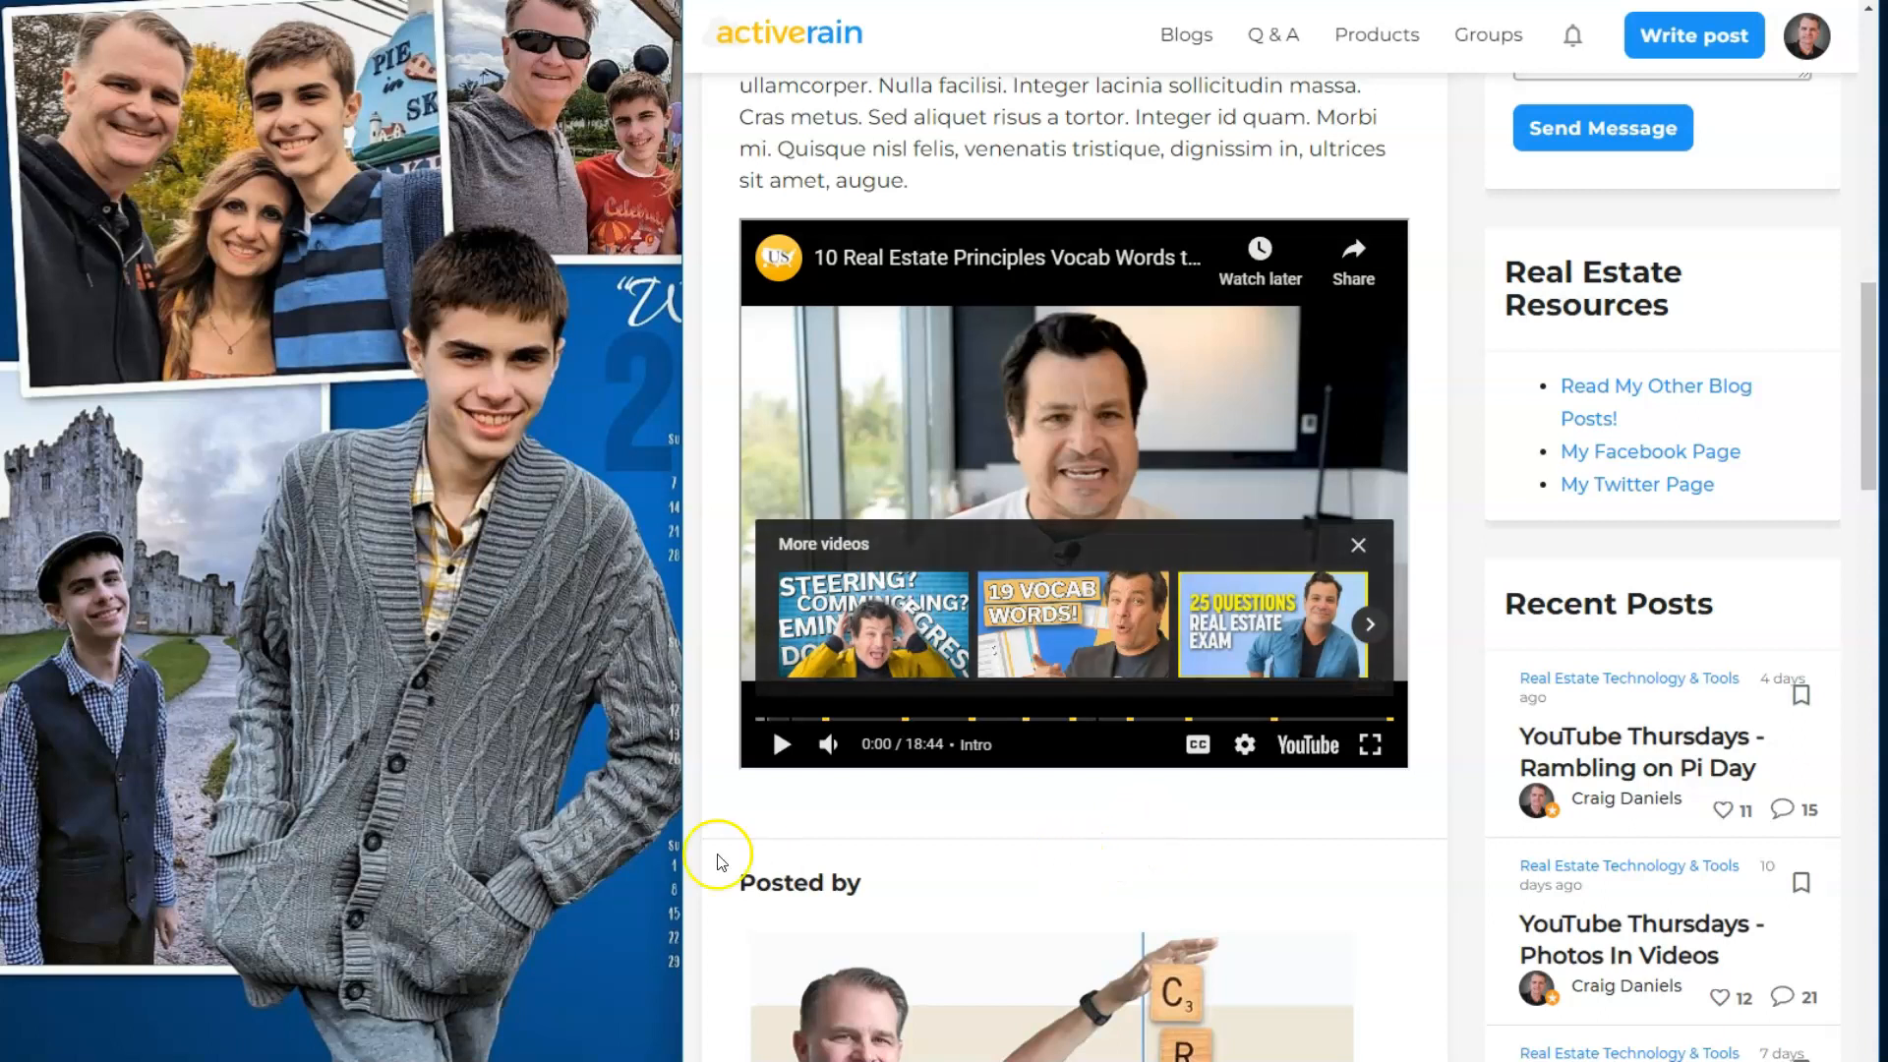
pyautogui.moveTo(681, 852); pyautogui.dragTo(2, 836)
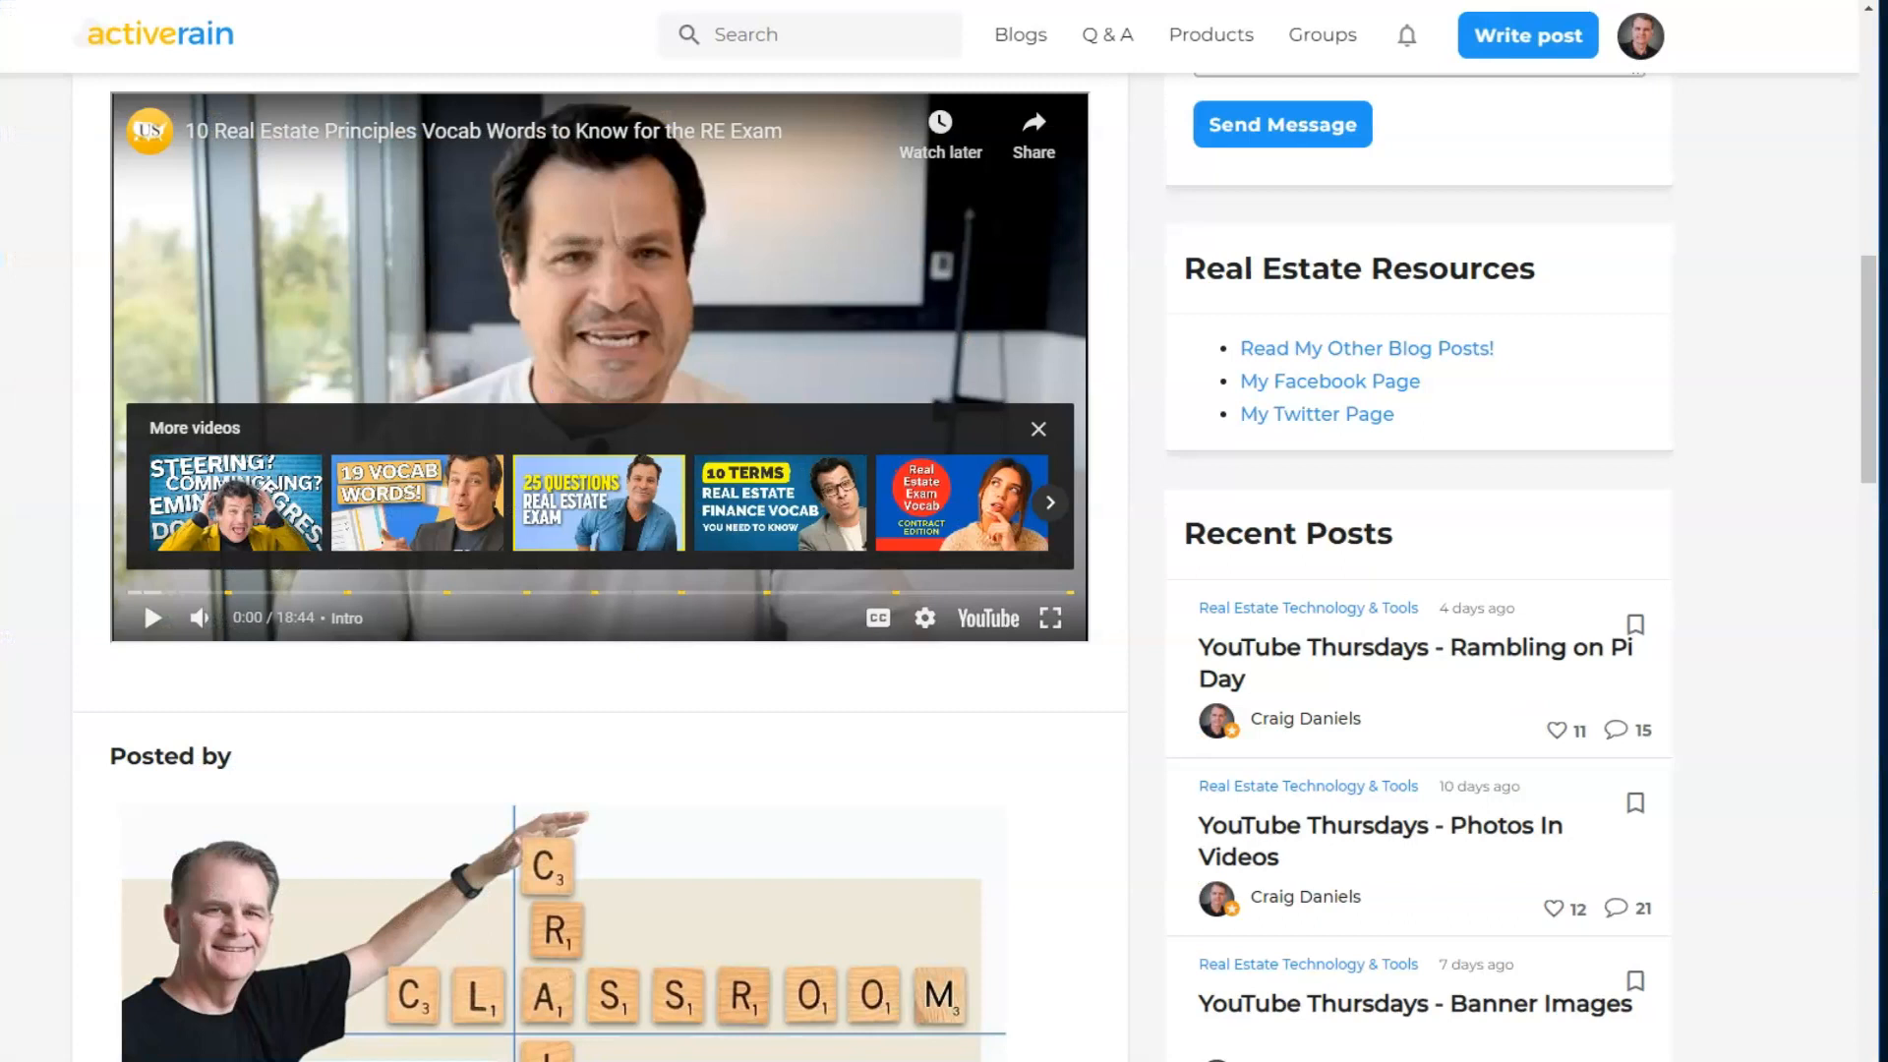
pyautogui.scroll(4, 39, 749)
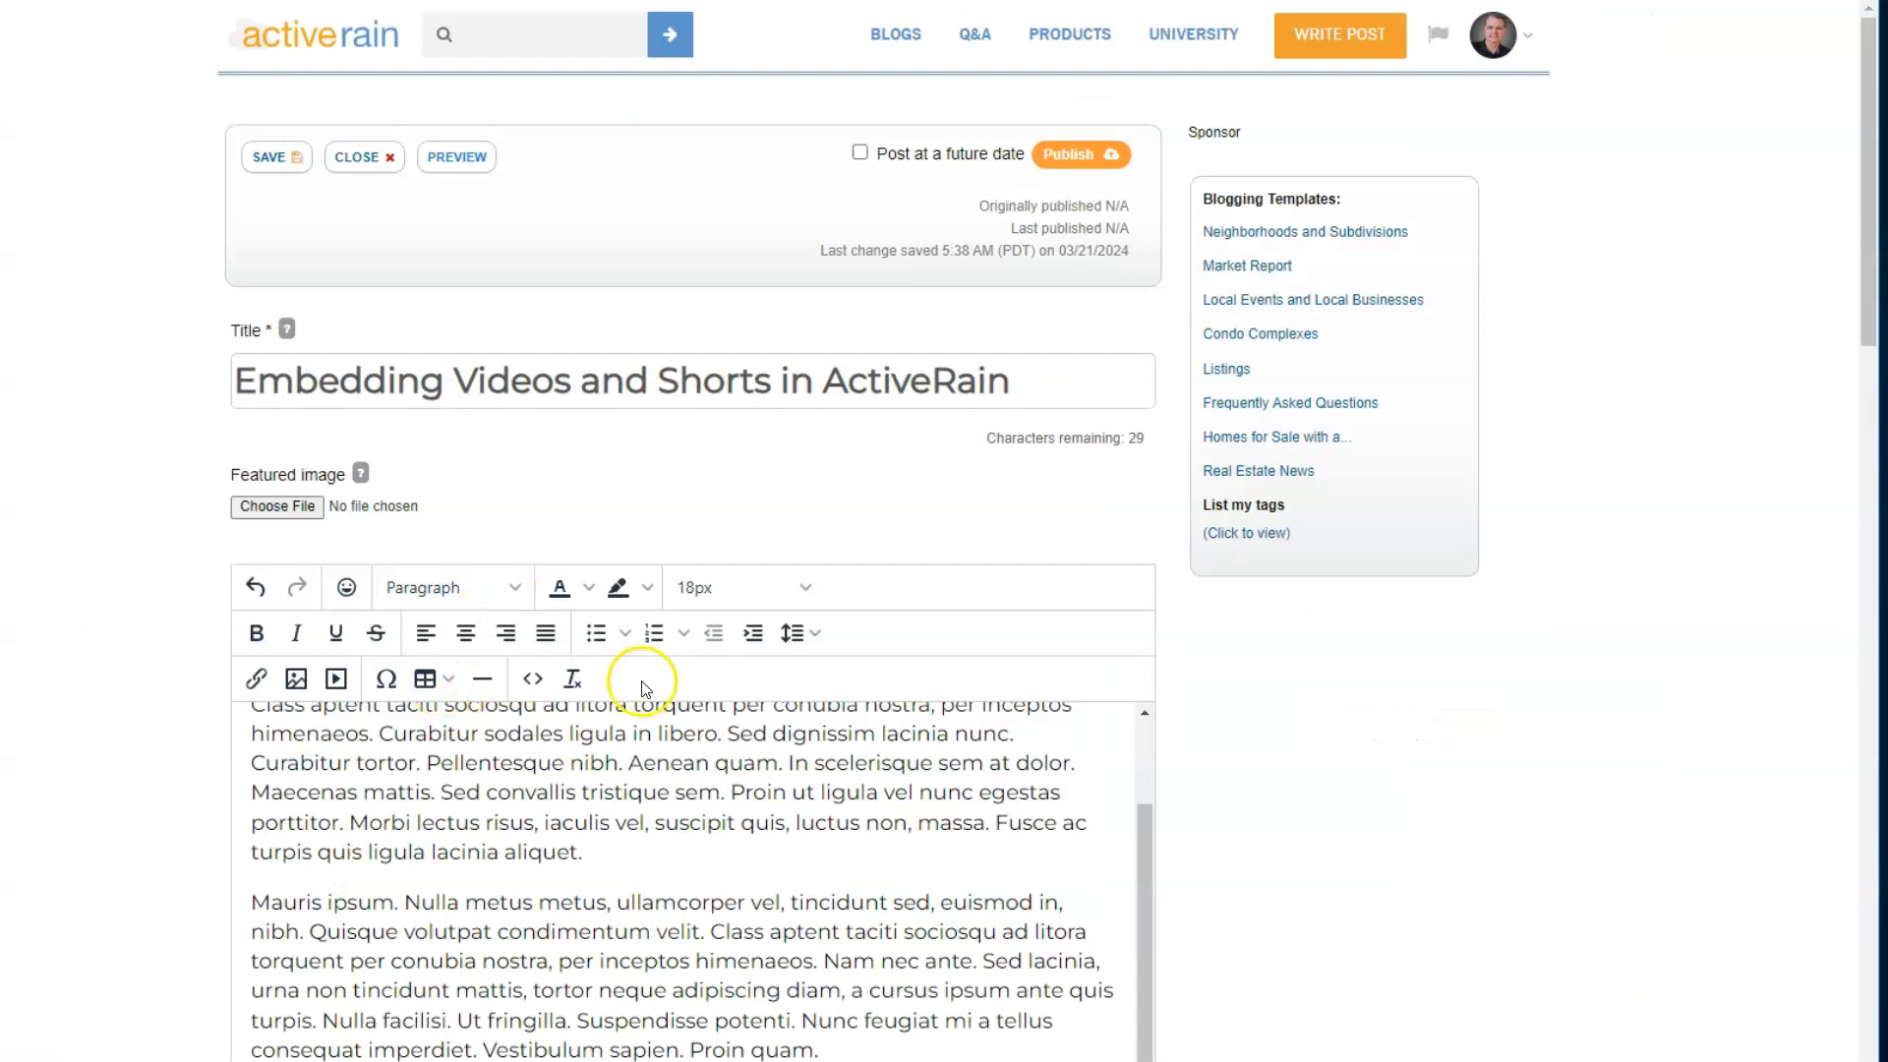
# - Review the width and height in the video iframe's style attribute, close the source code without changes, and check the video in the editor
pyautogui.click(536, 680)
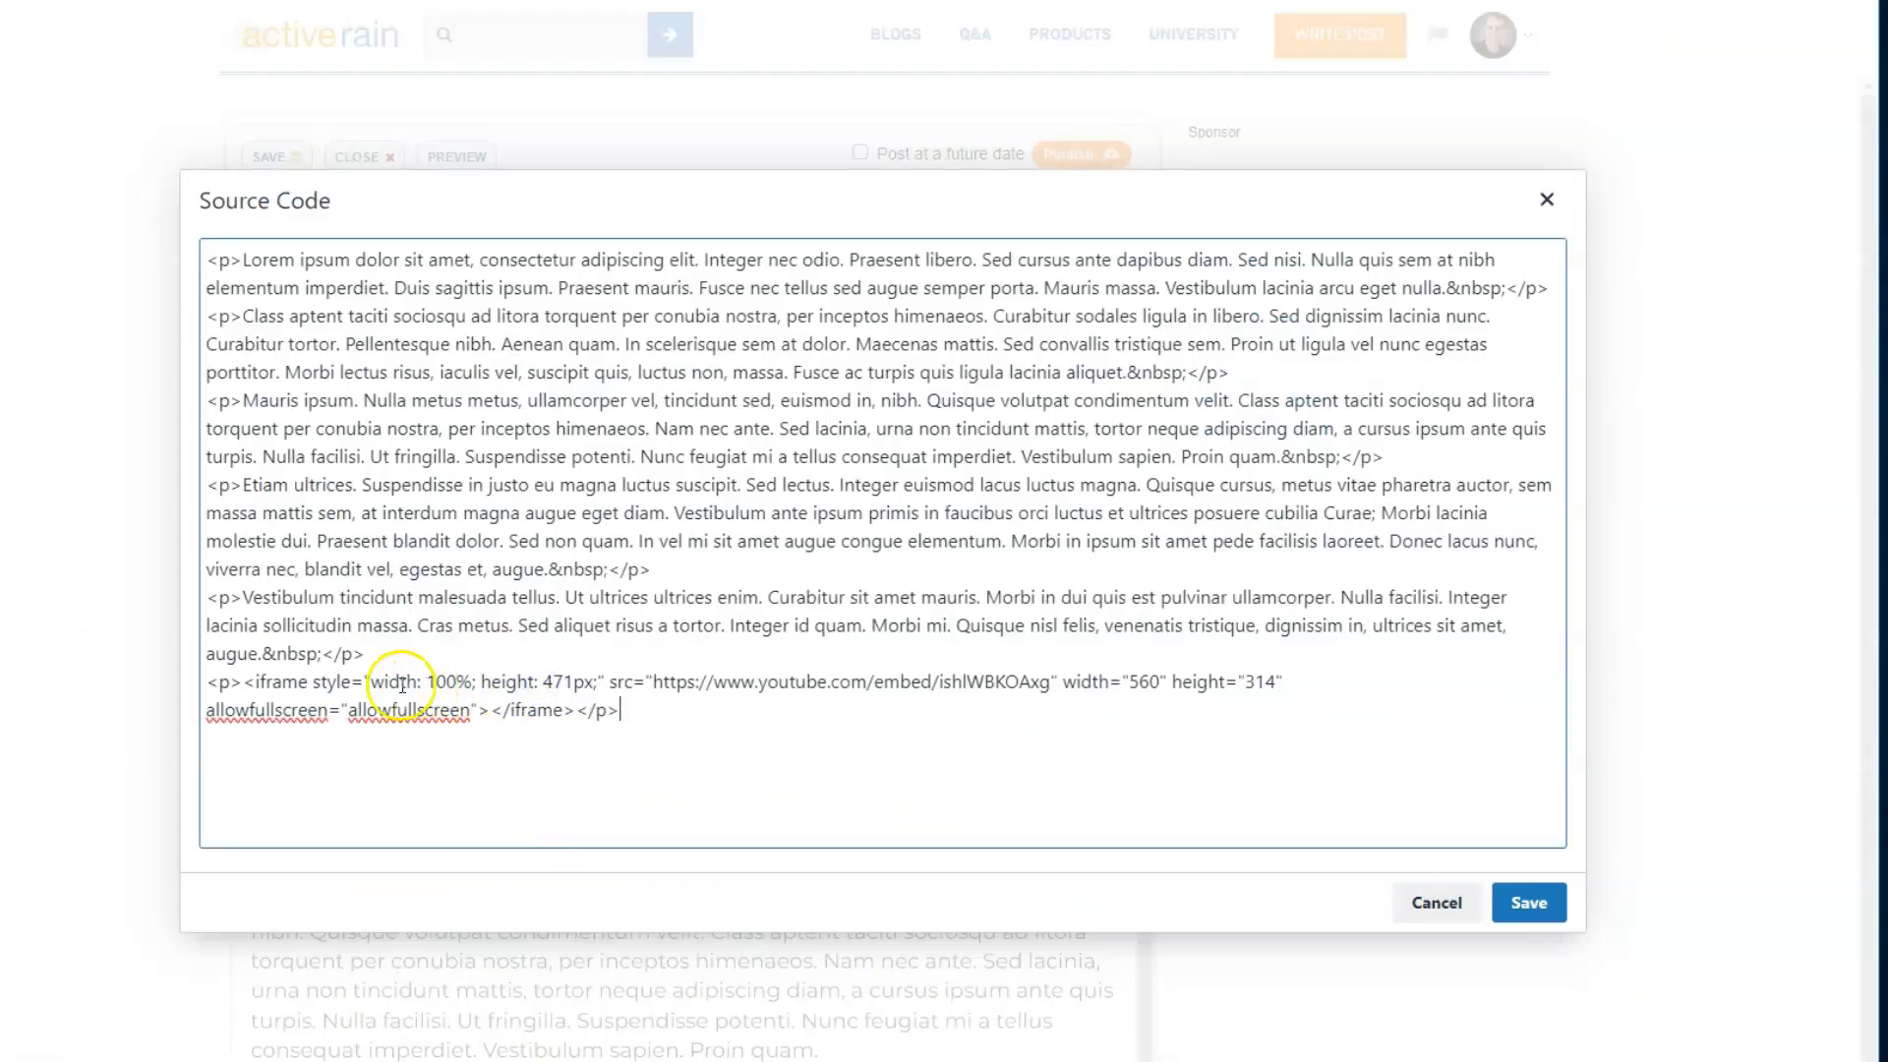
pyautogui.moveTo(373, 683); pyautogui.dragTo(460, 691)
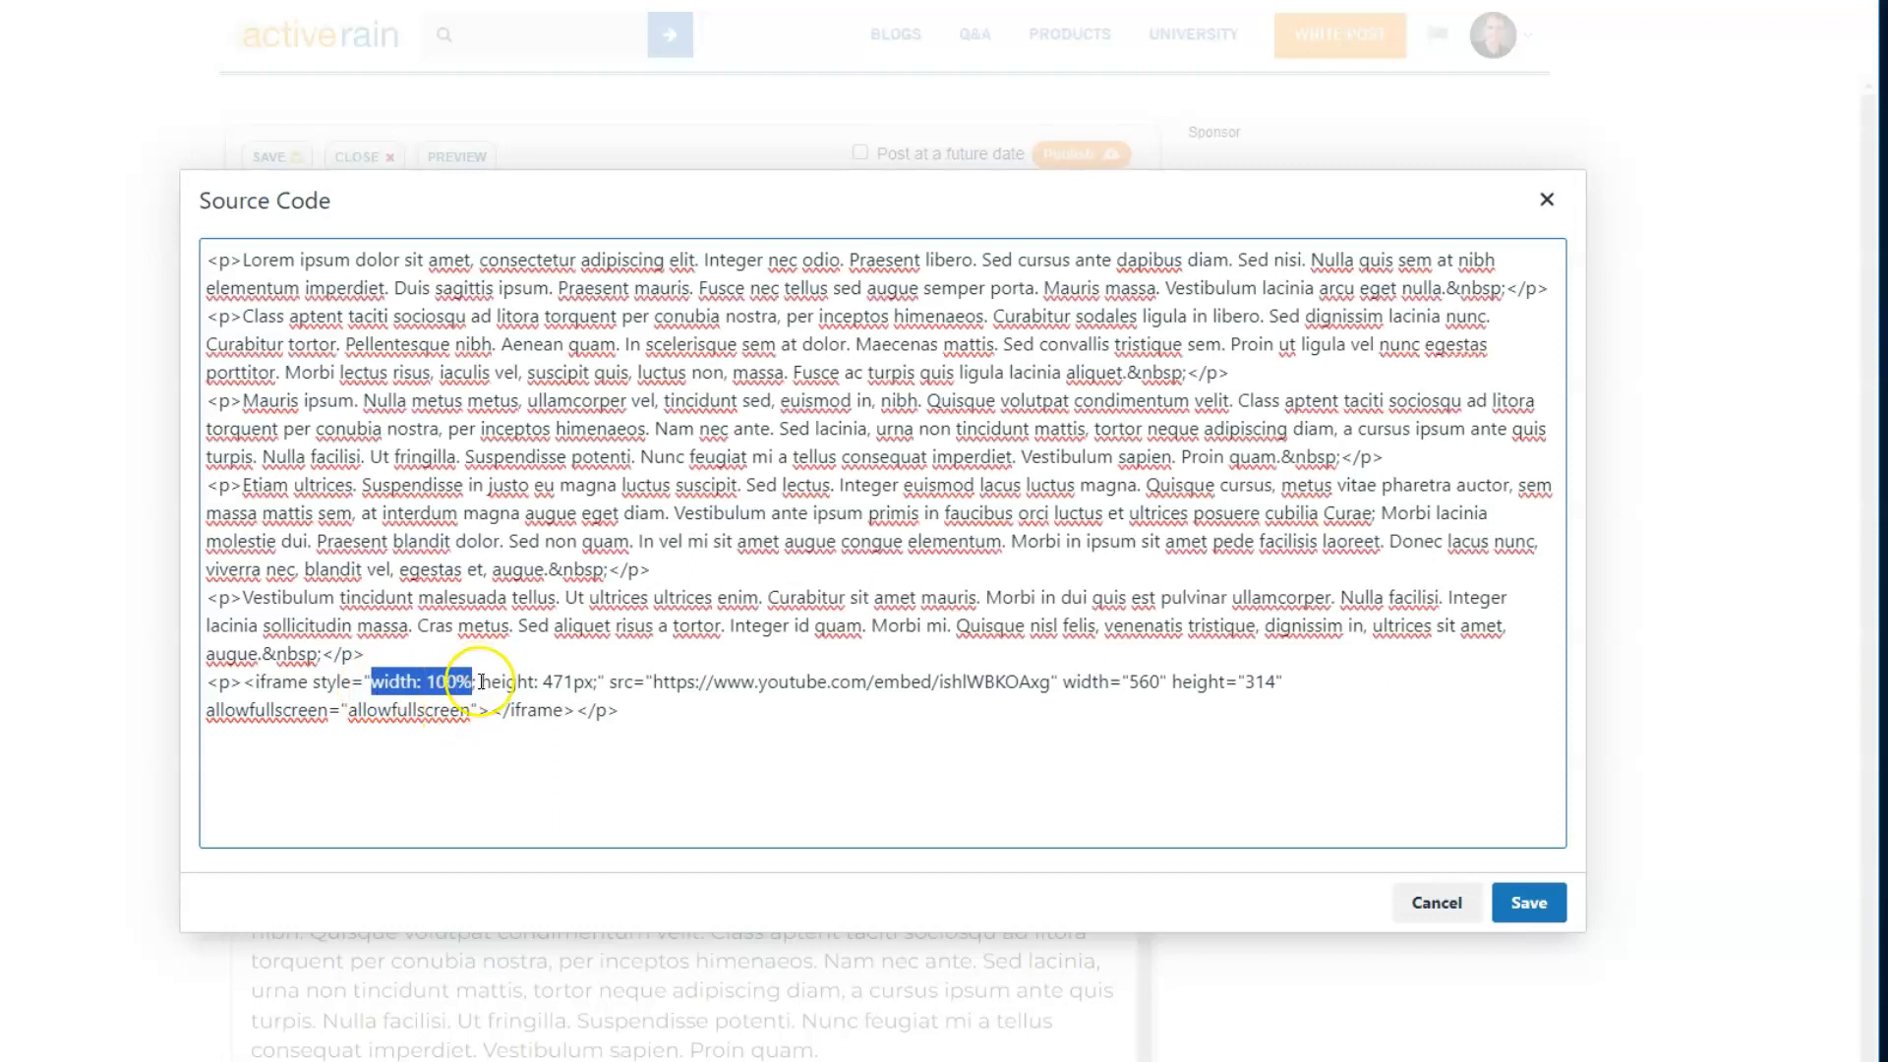
pyautogui.click(485, 679)
pyautogui.click(433, 685)
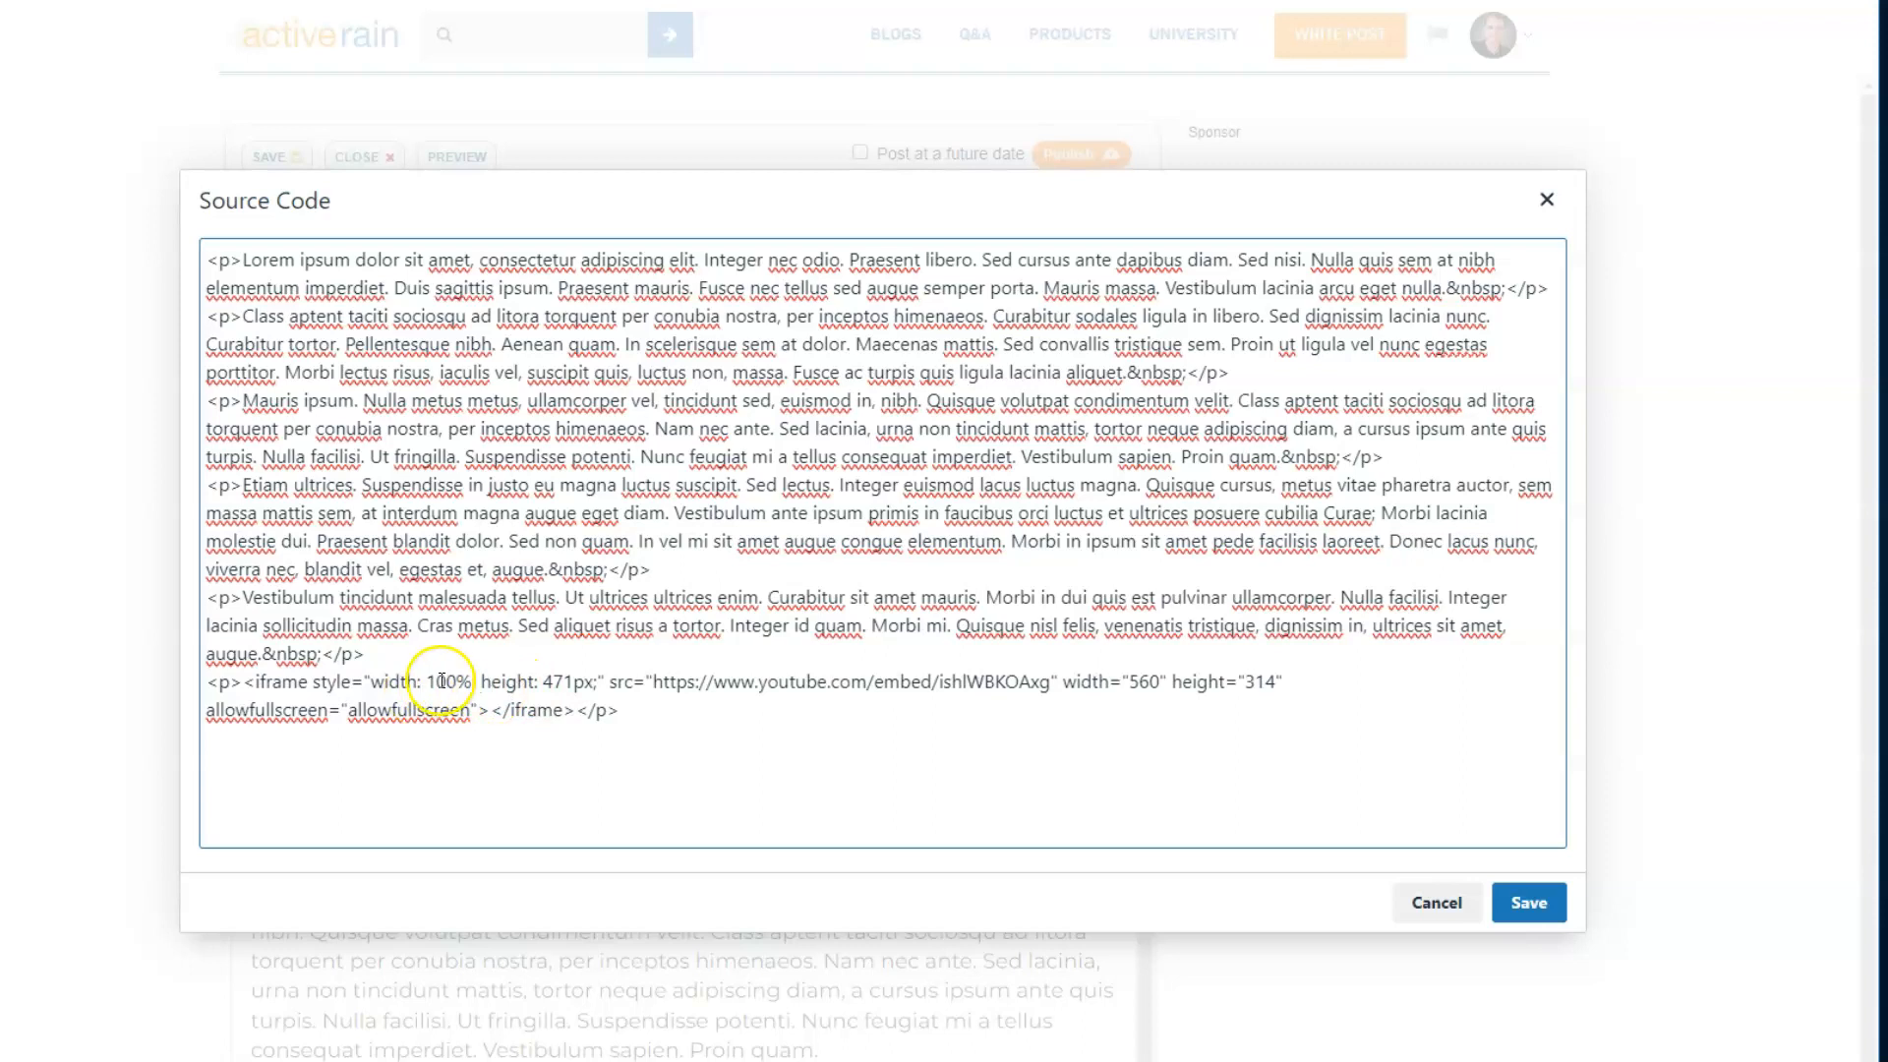
pyautogui.moveTo(428, 681); pyautogui.dragTo(468, 682)
pyautogui.click(406, 685)
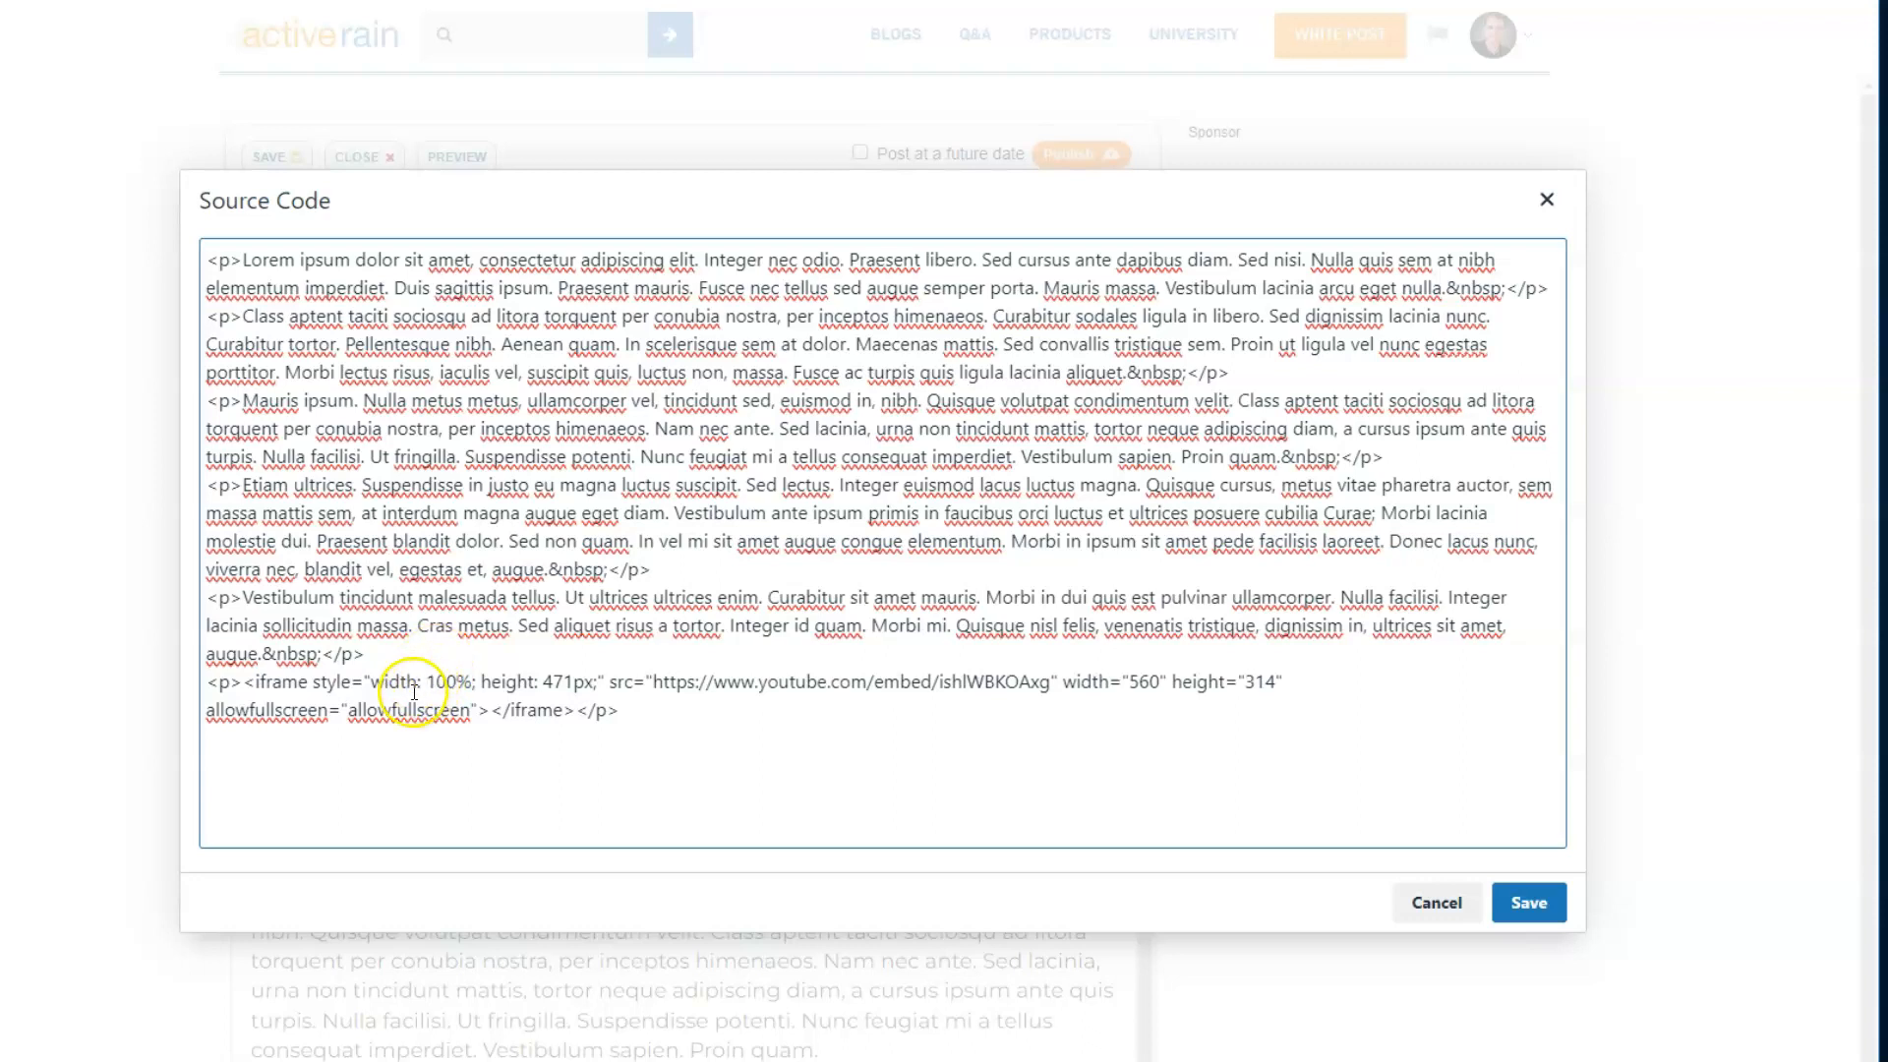
pyautogui.moveTo(372, 681); pyautogui.dragTo(474, 681)
pyautogui.click(421, 681)
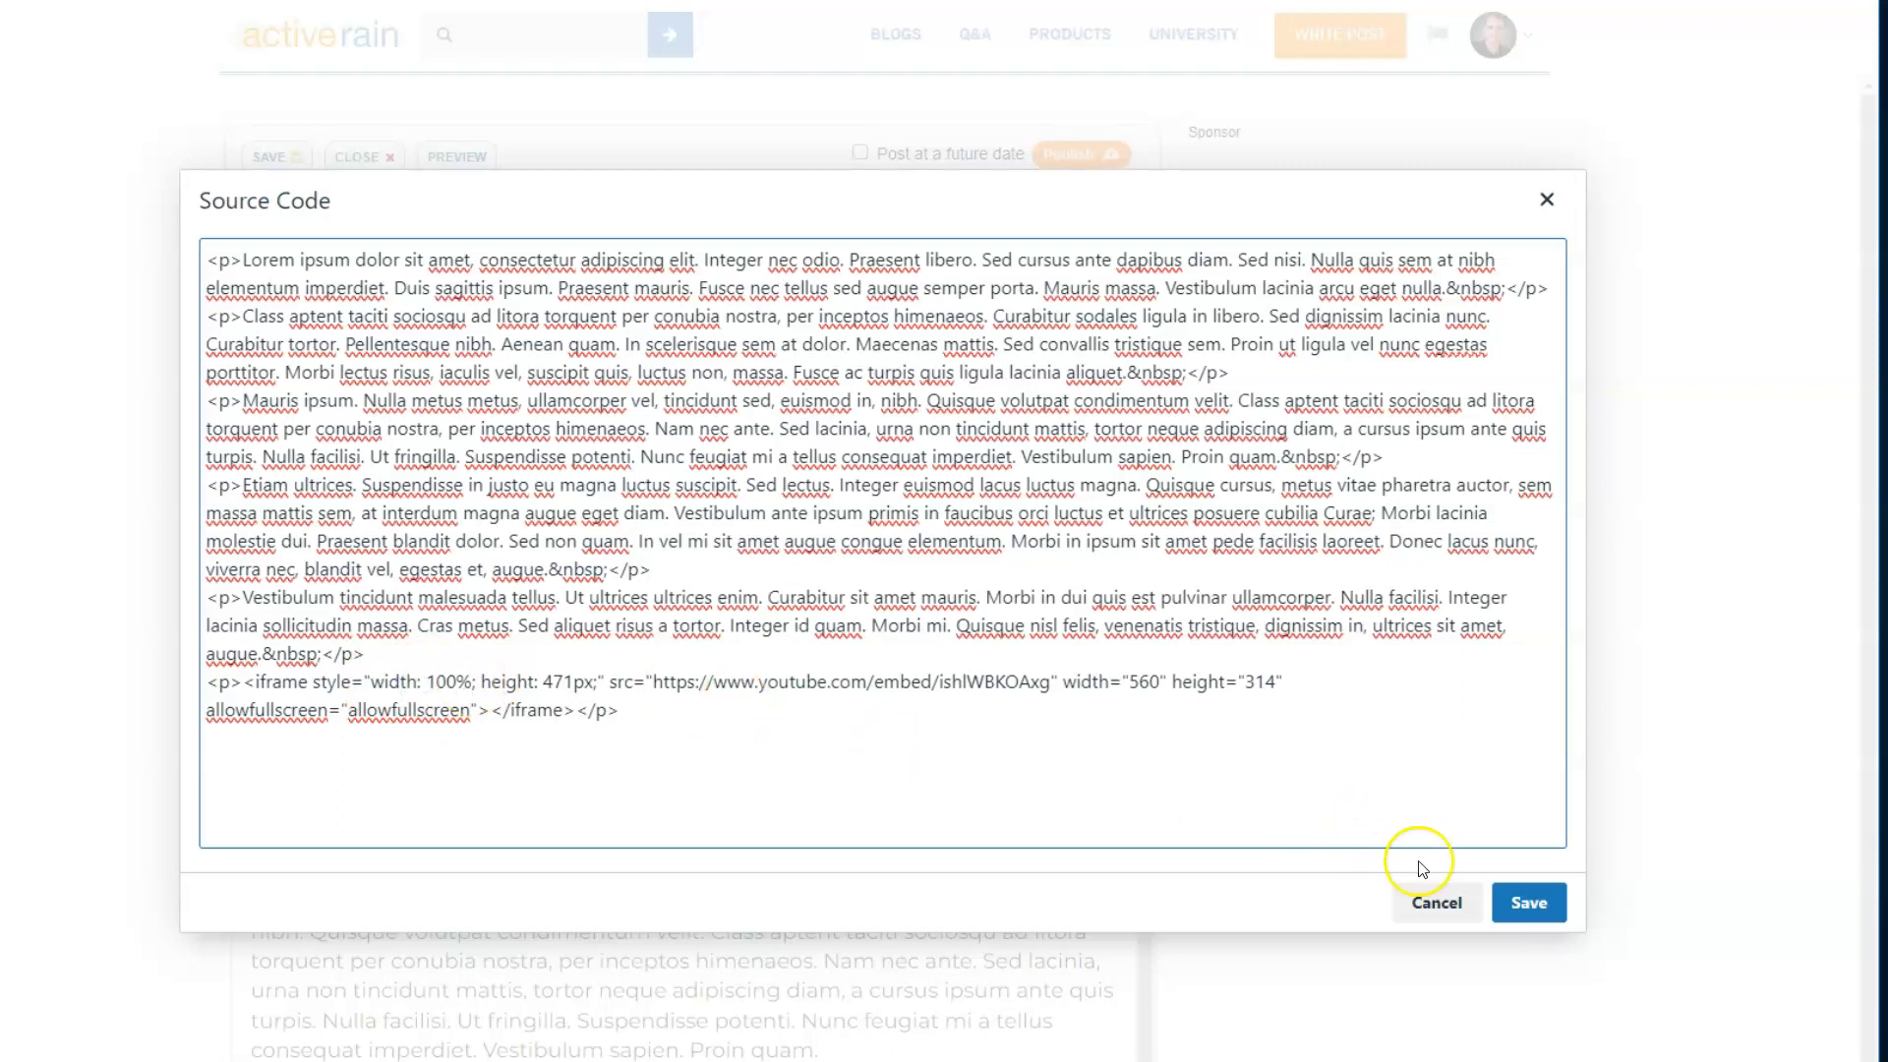
pyautogui.click(1431, 905)
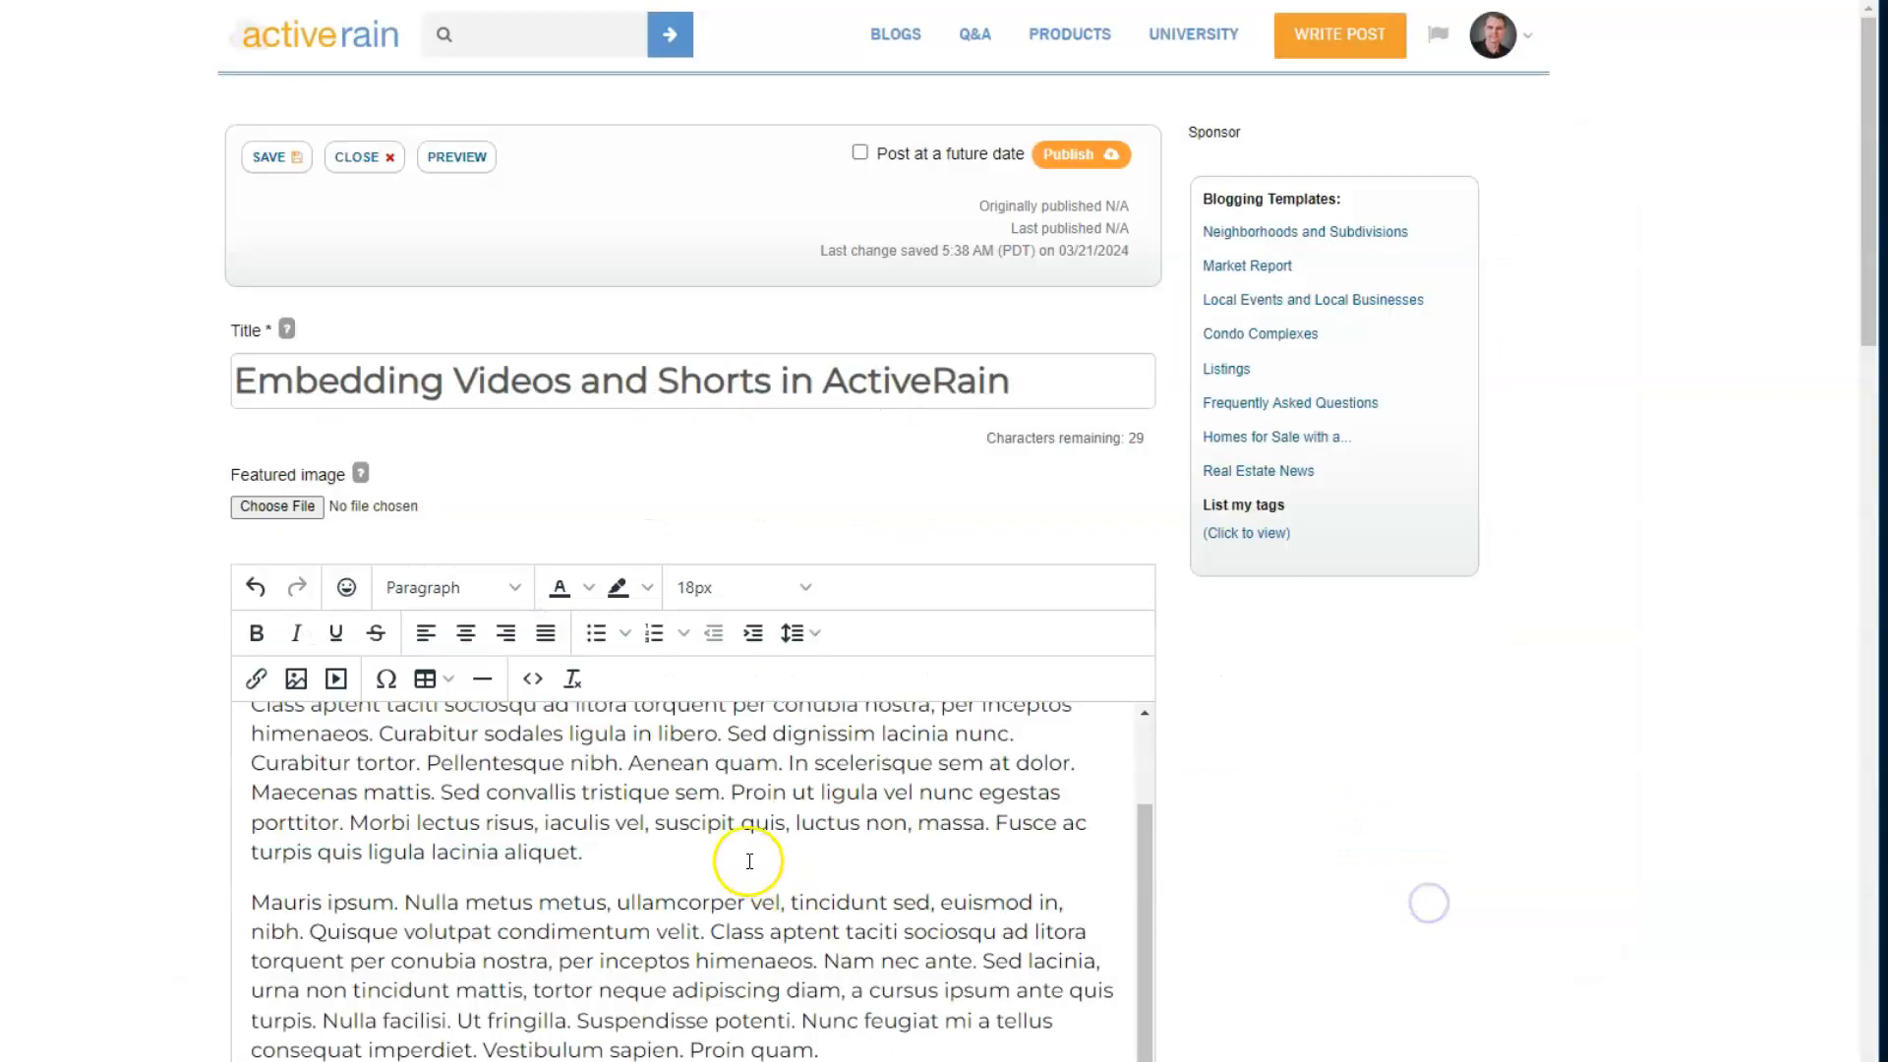
pyautogui.scroll(-5, 709, 863)
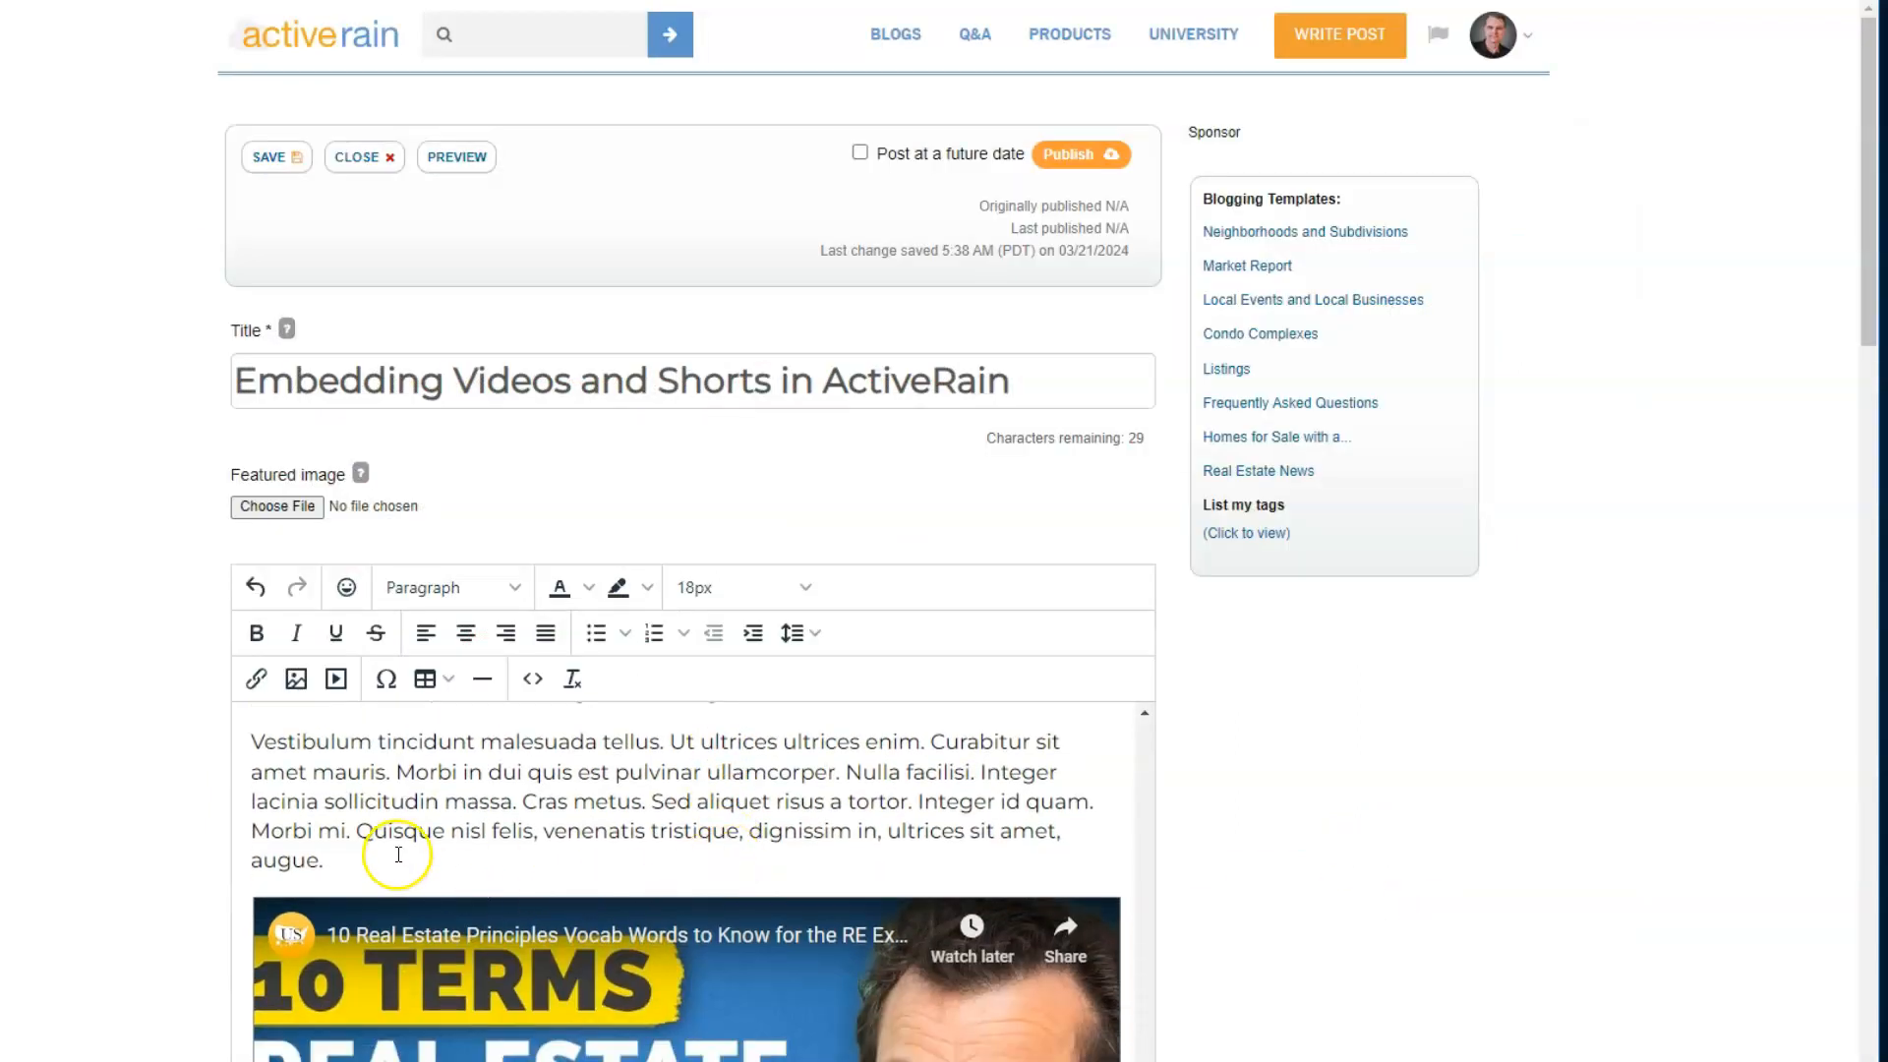
pyautogui.scroll(-3, 485, 830)
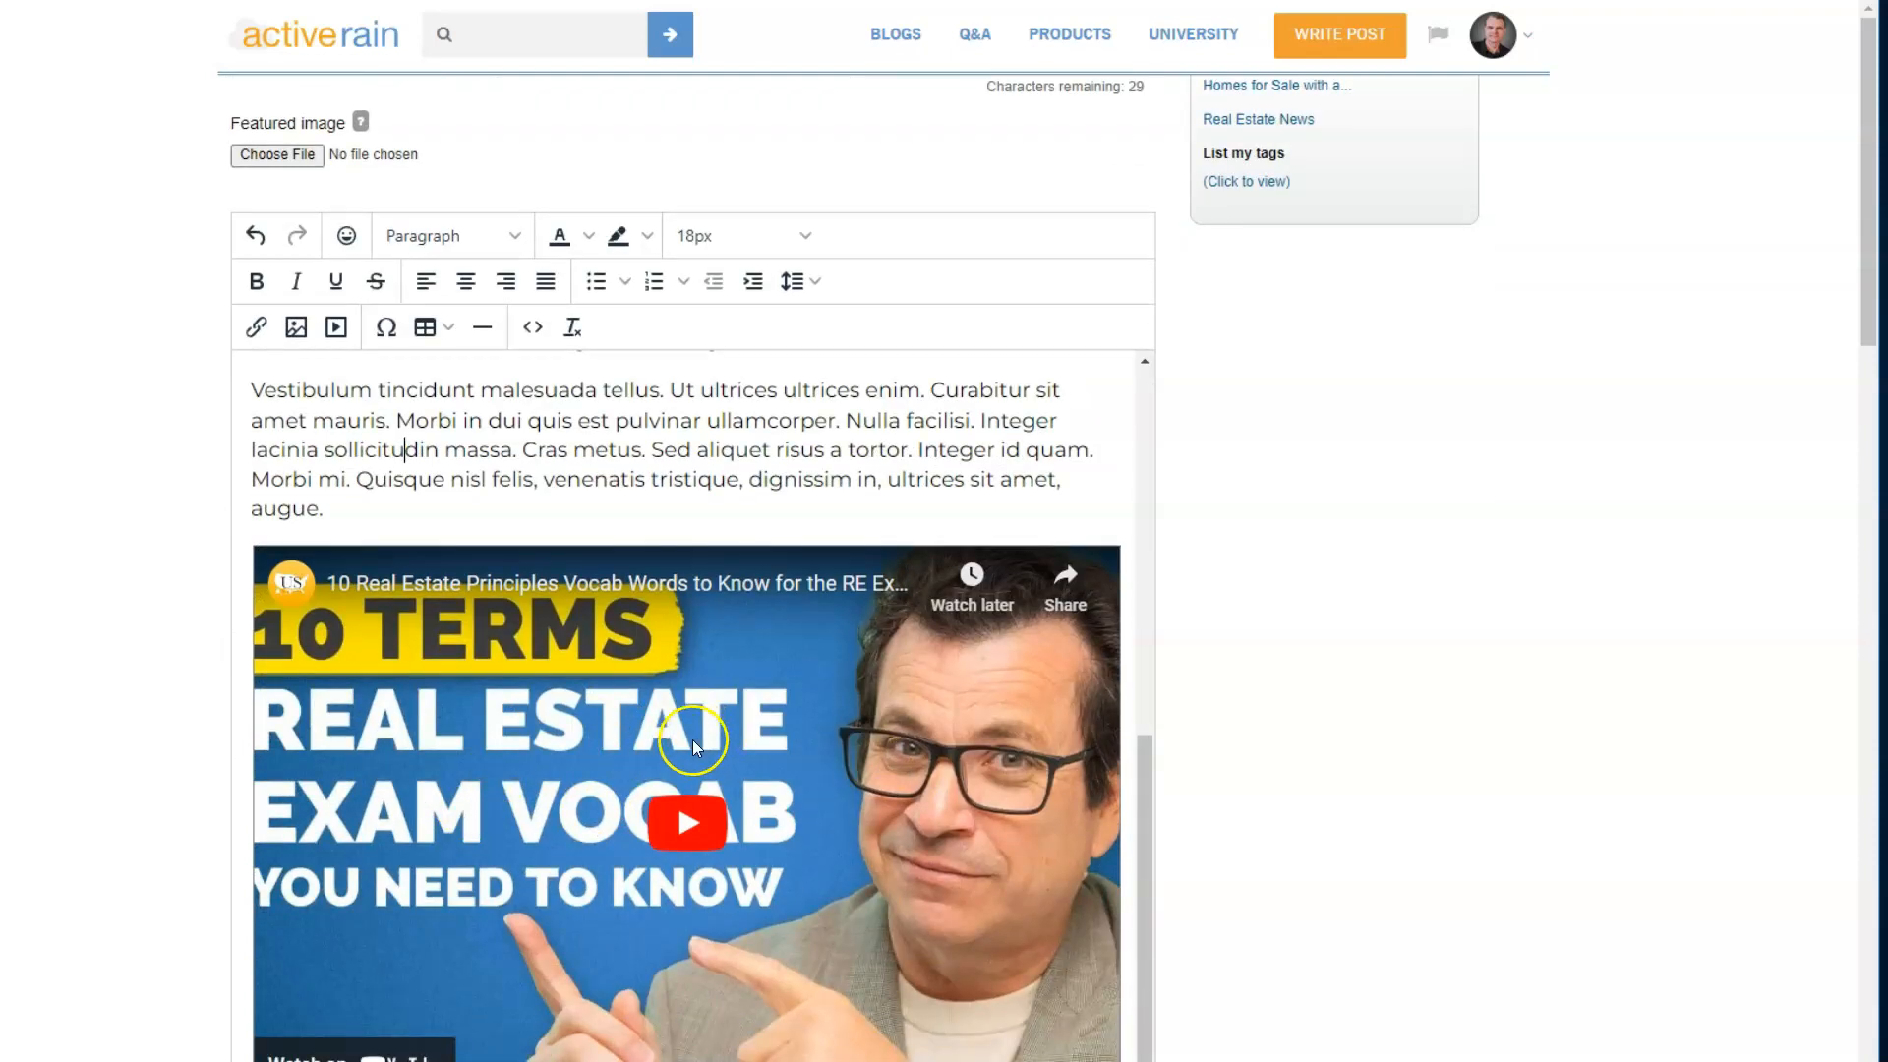
pyautogui.scroll(3, 507, 748)
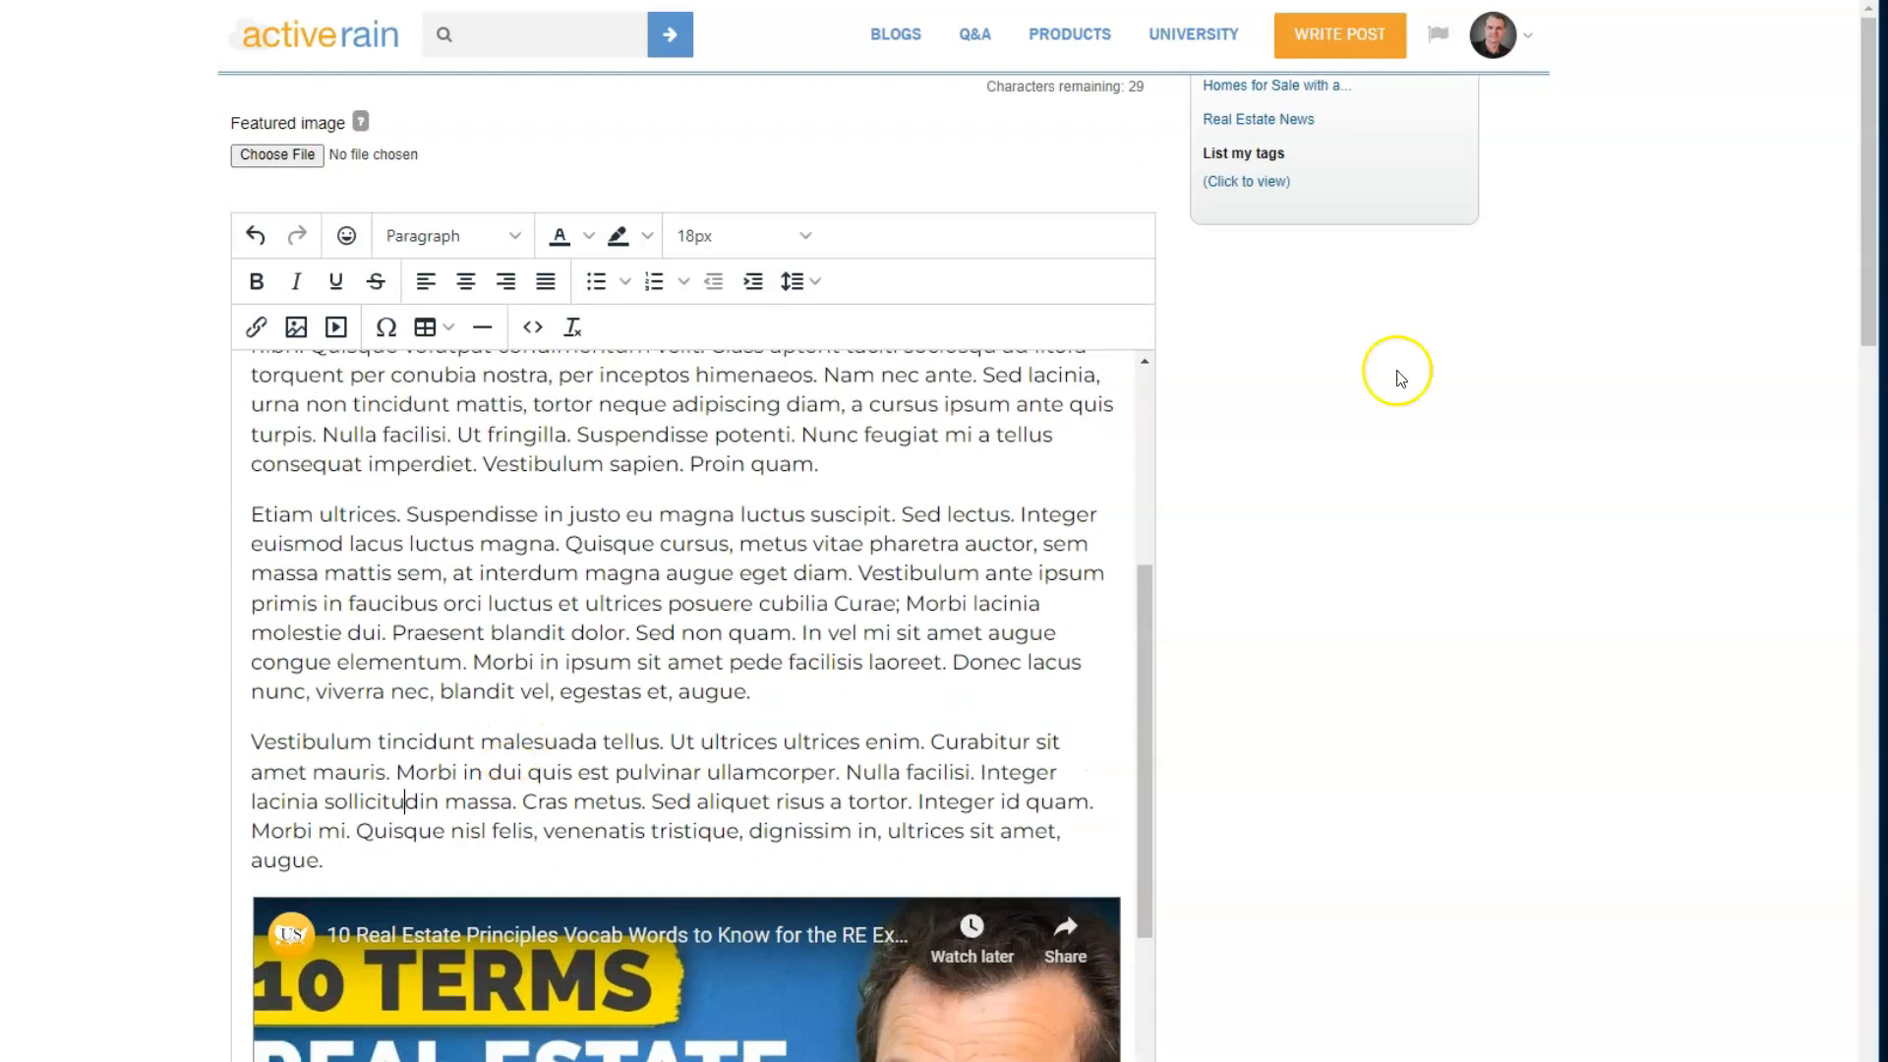
# - Switch to the YouTube Short "Most buyers DON'T do this", copy its embed code, and return to the ActiveRain post editor
pyautogui.moveTo(1886, 285); pyautogui.dragTo(536, 8)
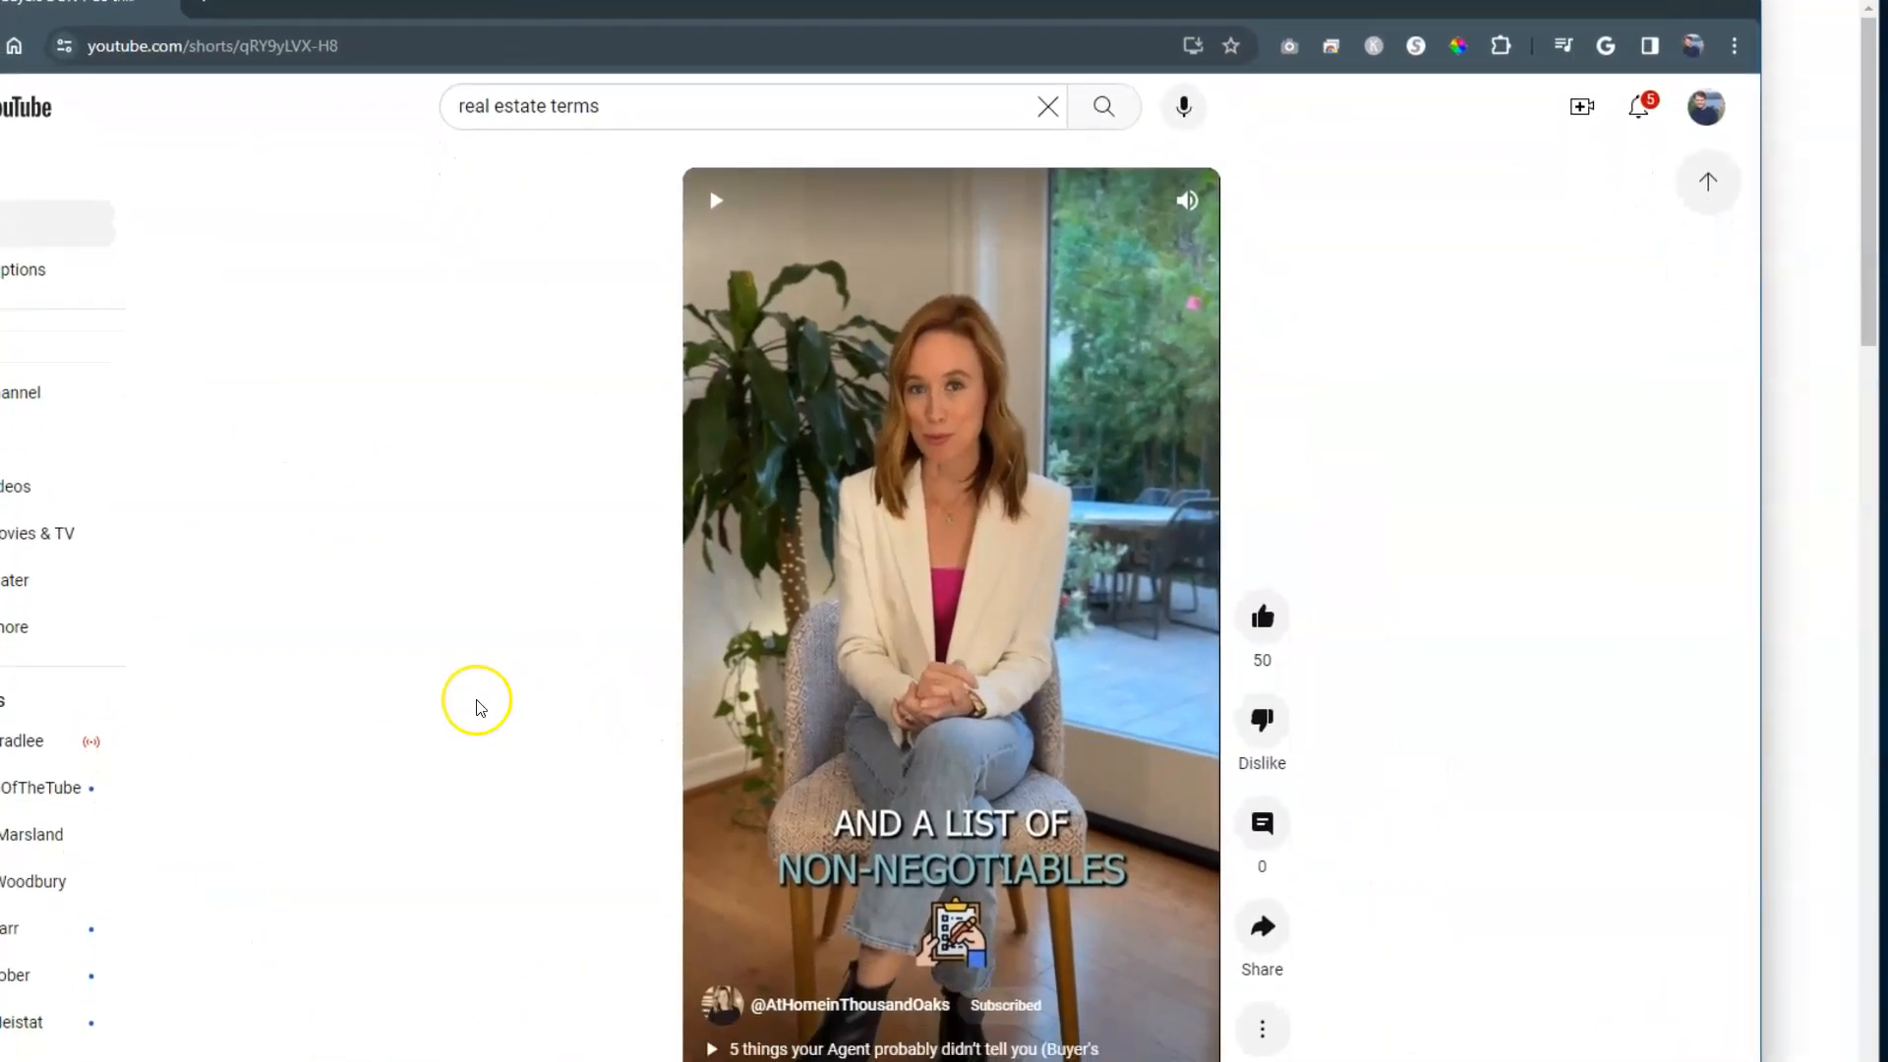
pyautogui.moveTo(0, 0); pyautogui.dragTo(5, 0)
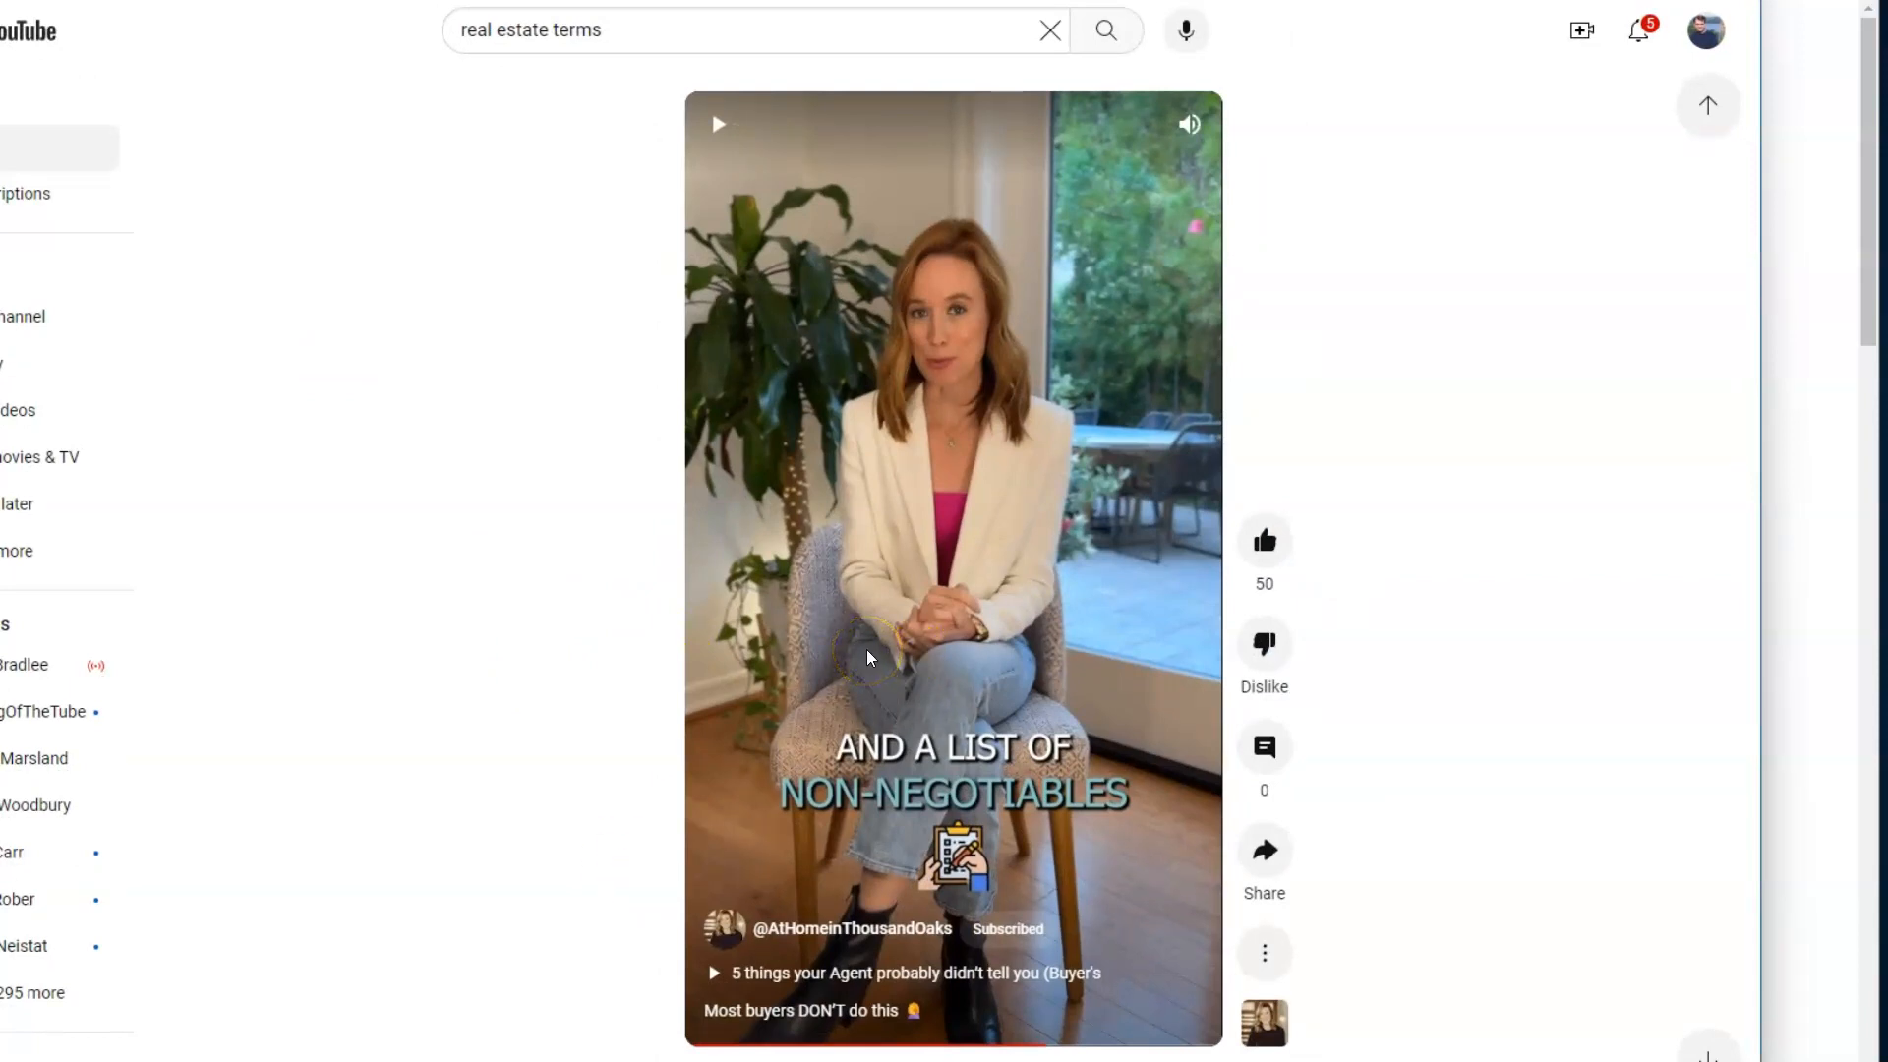
pyautogui.rightClick(892, 548)
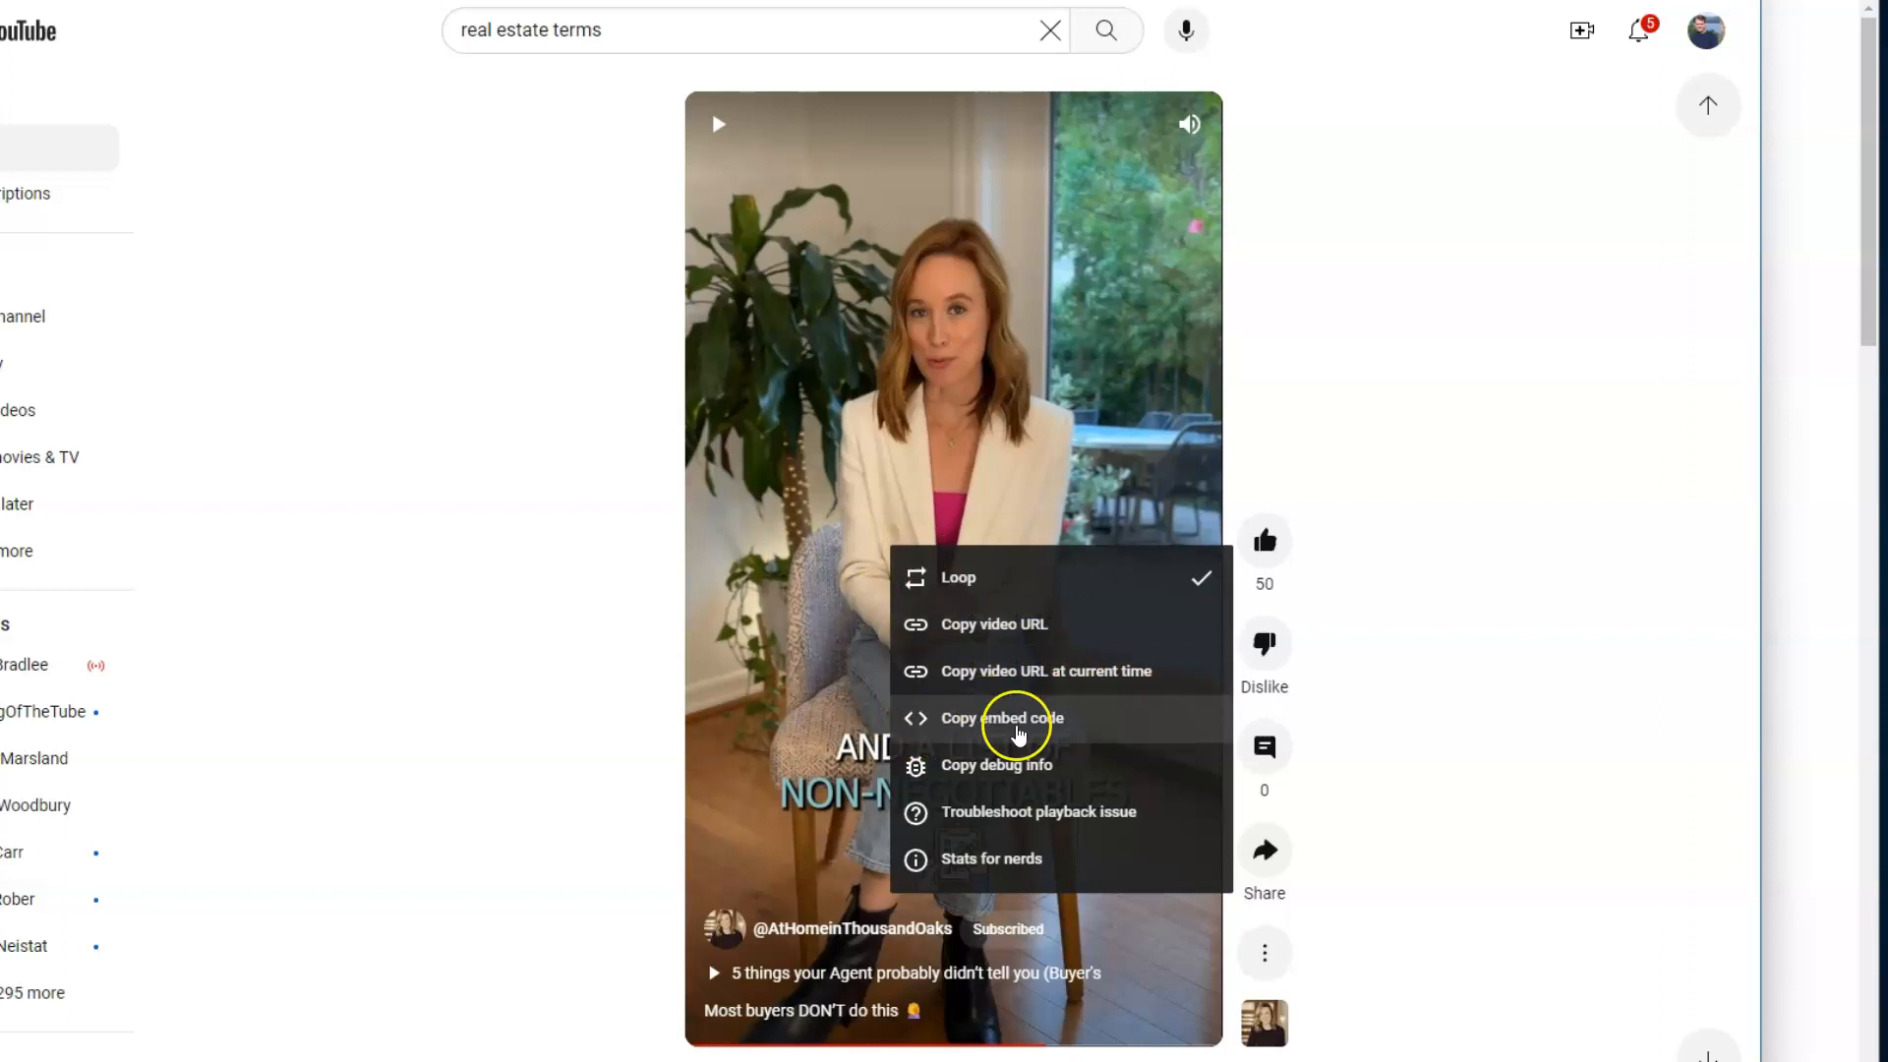
pyautogui.click(974, 720)
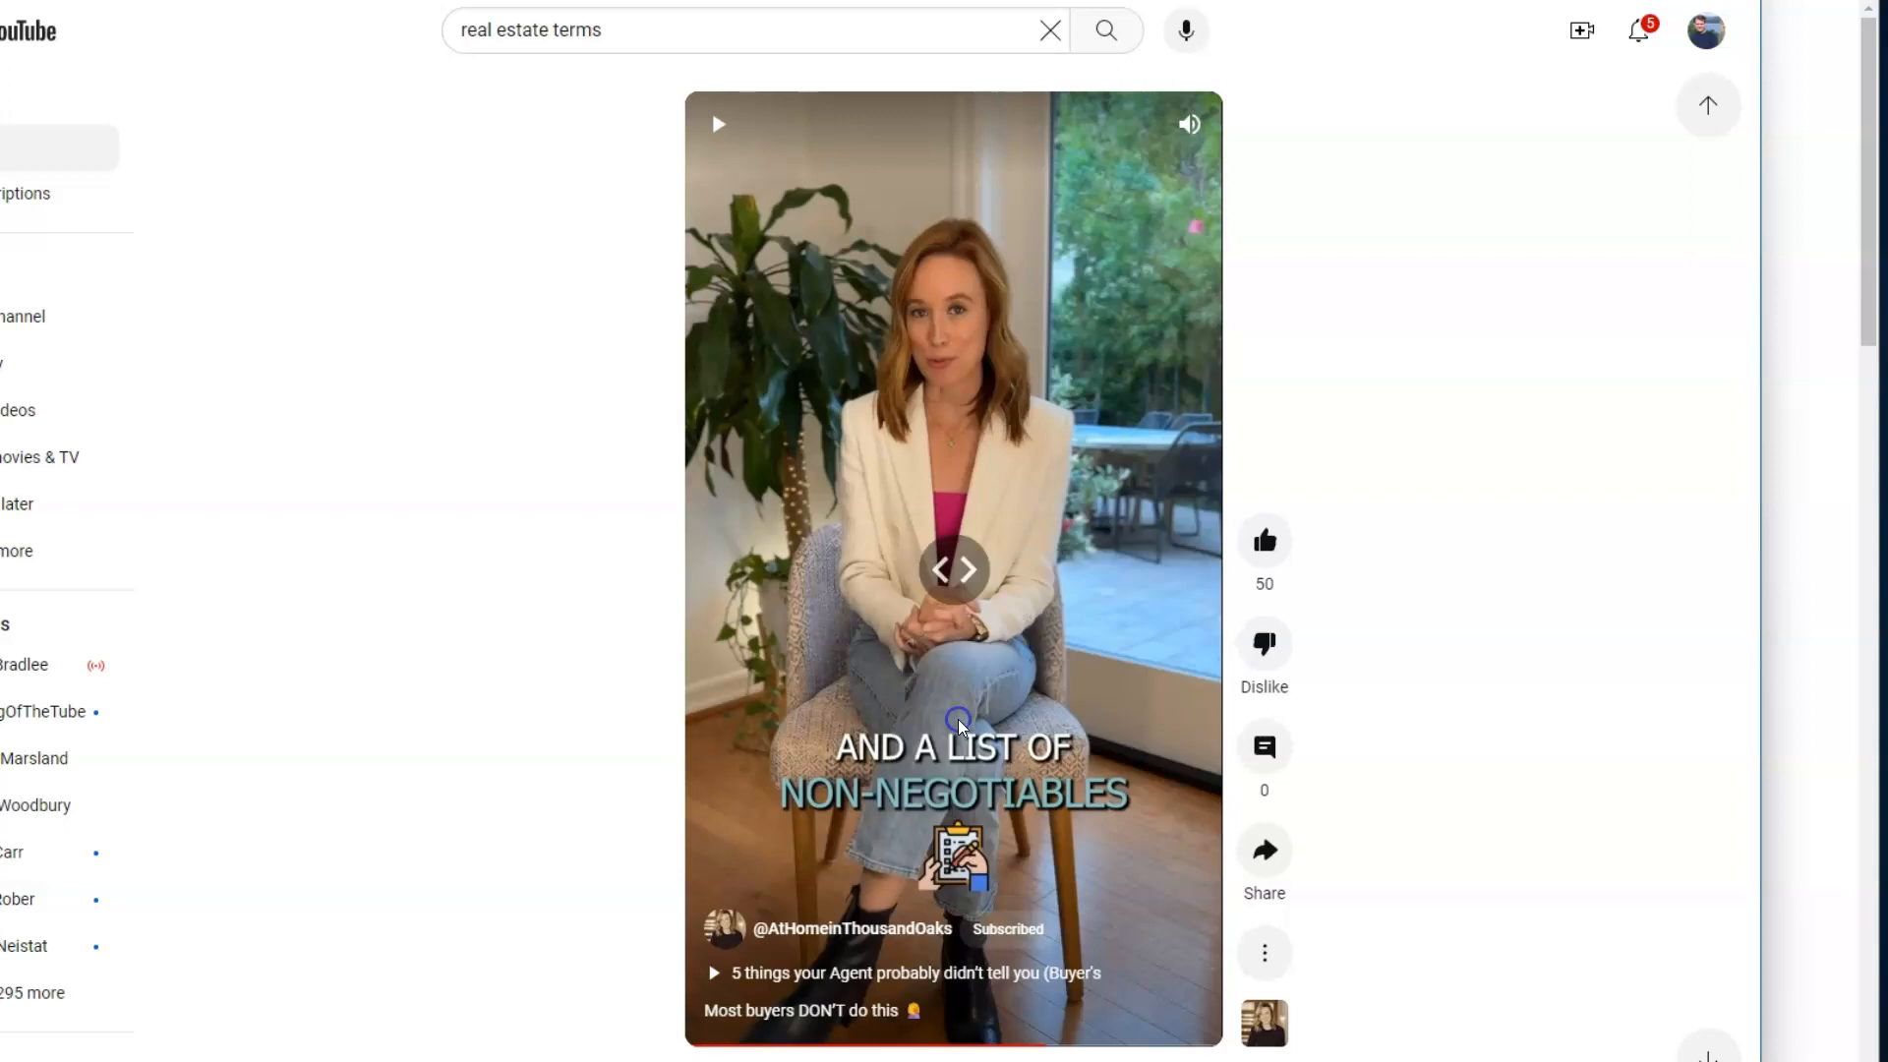
pyautogui.click(1180, 2)
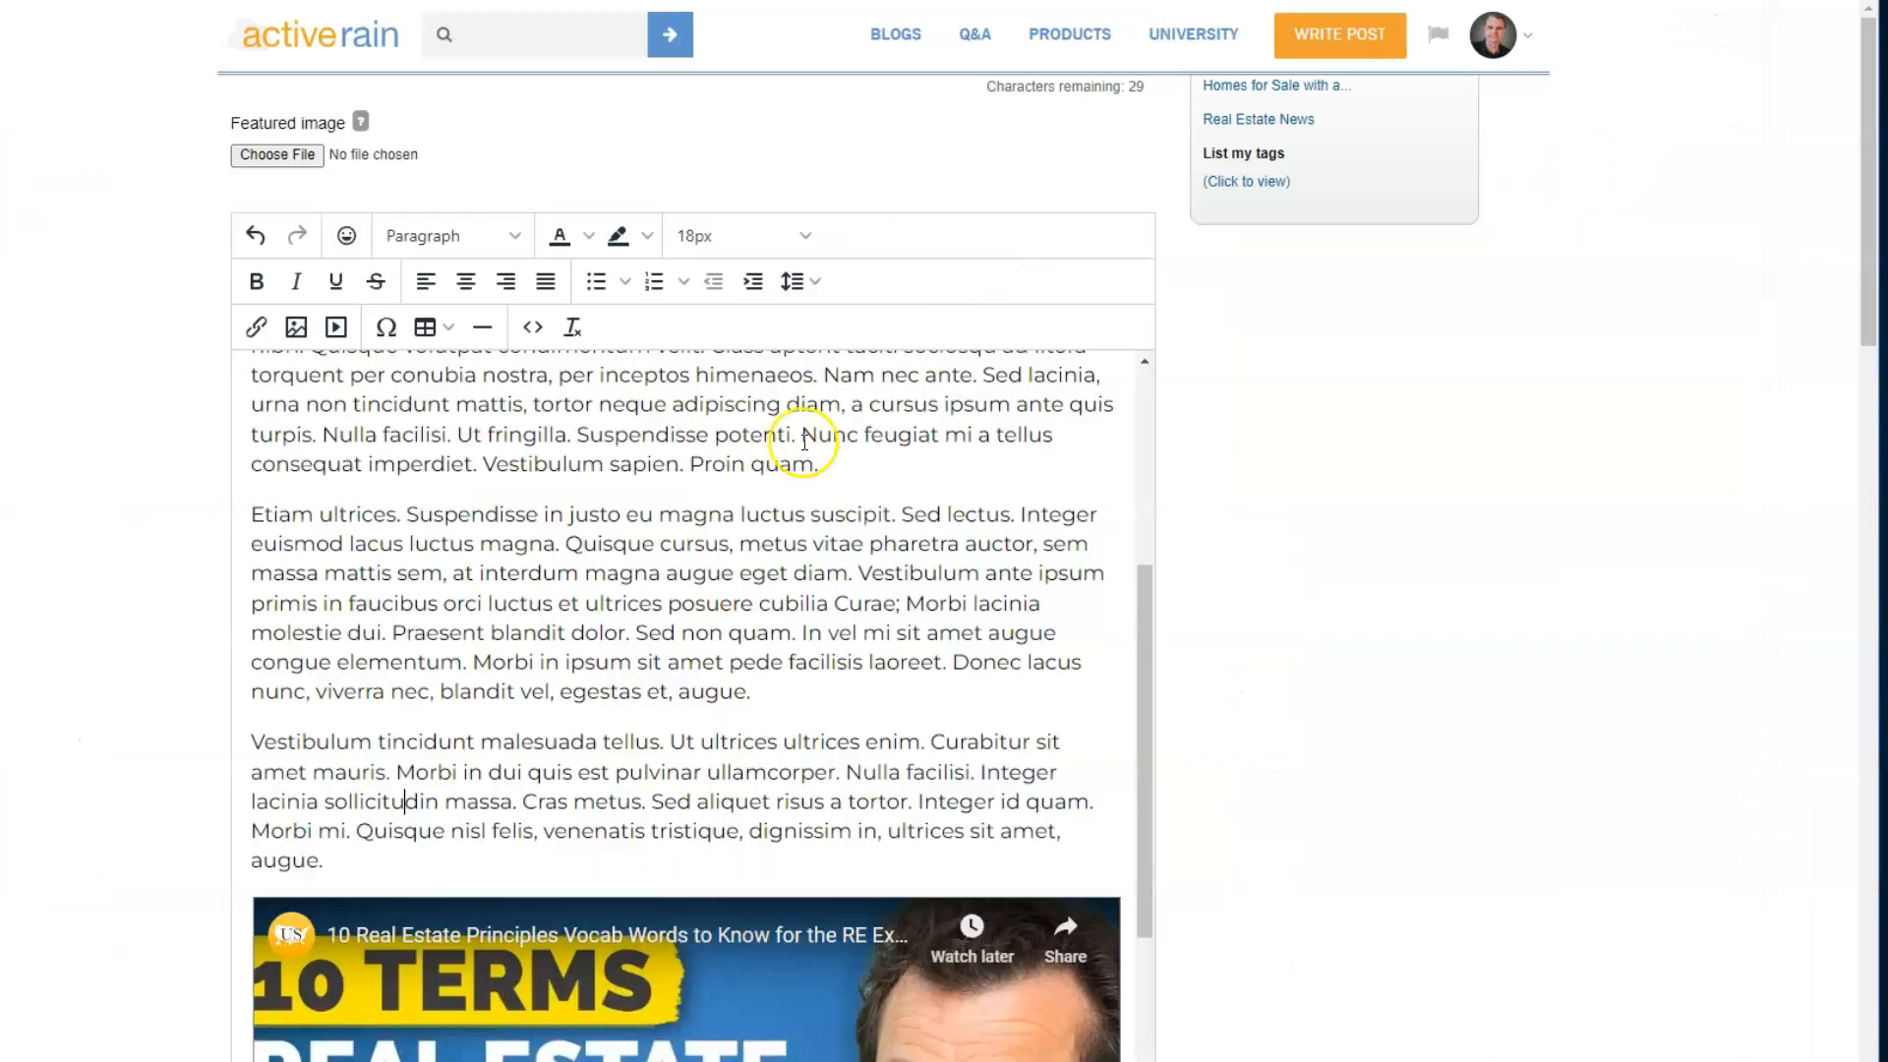
# - Add an empty paragraph after the first paragraph of the post
pyautogui.scroll(5, 682, 549)
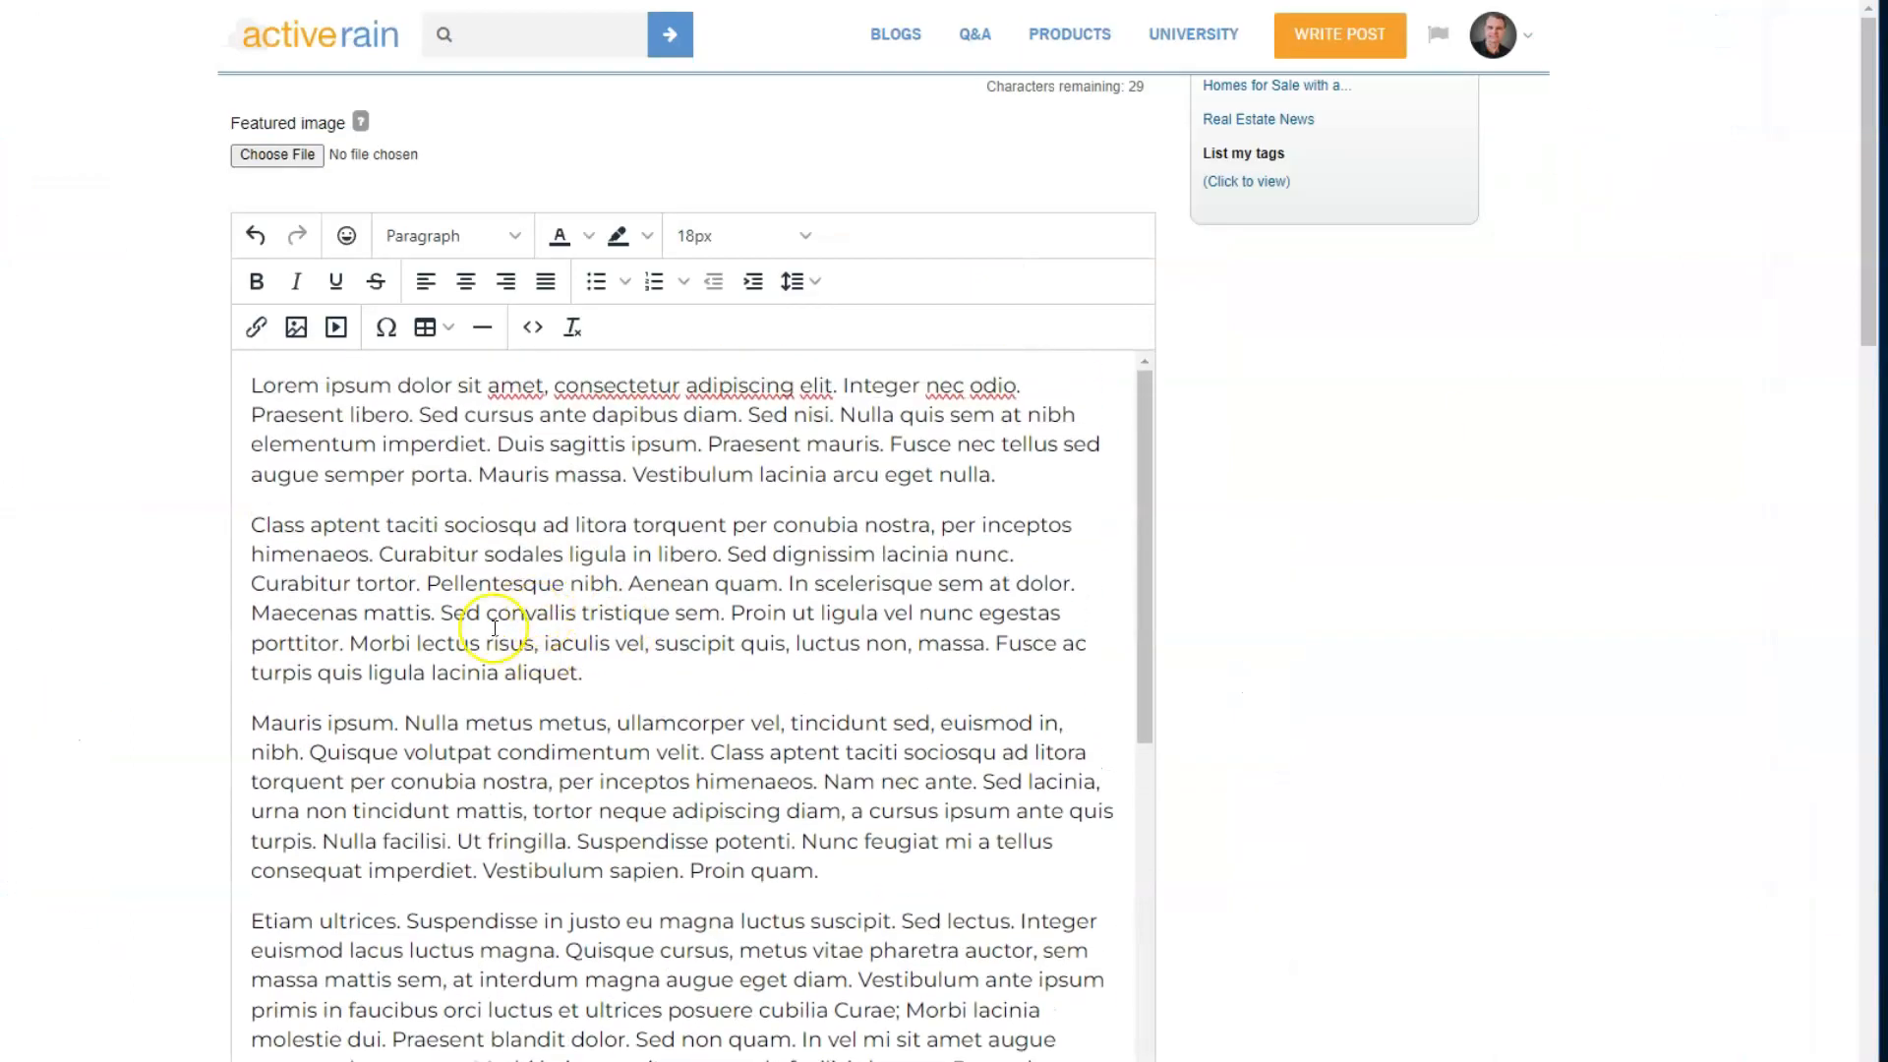
pyautogui.click(1009, 476)
pyautogui.press('Return')
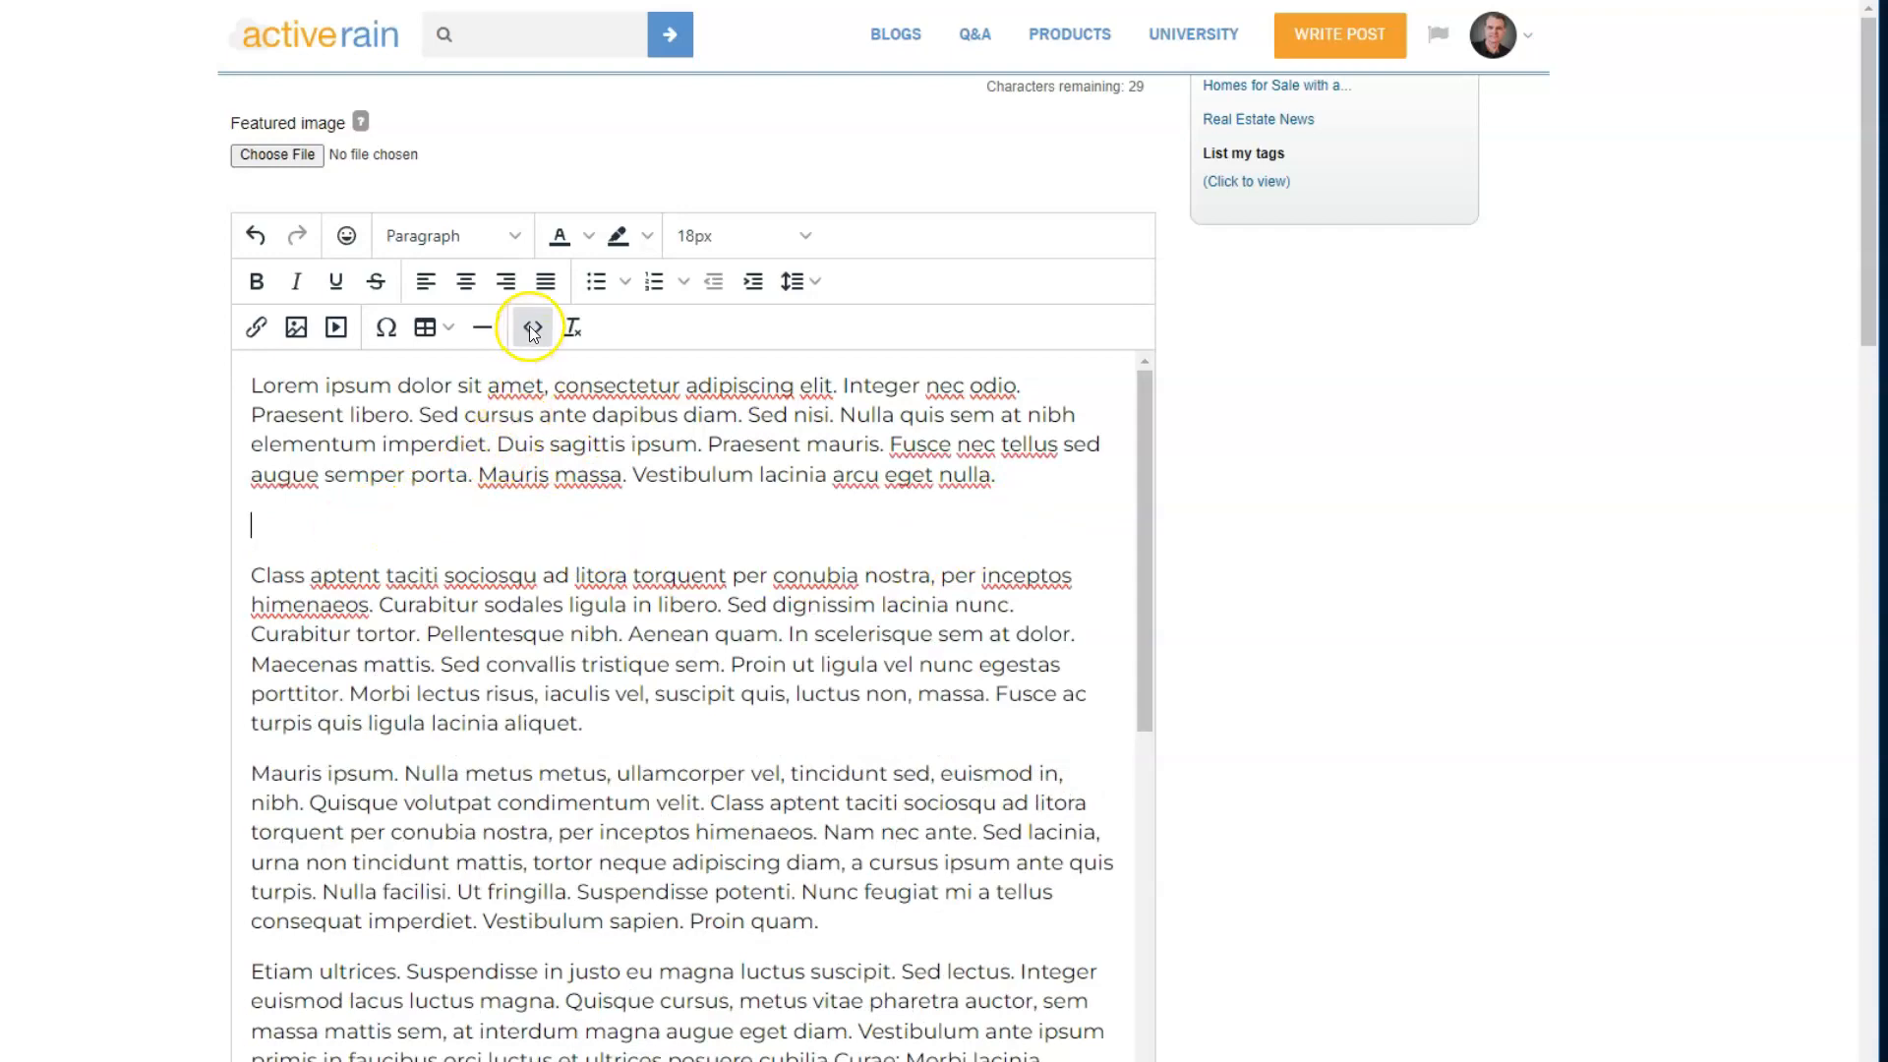
# - In the post's source code, replace the empty paragraph's tags with the copied embed code of the Short on its own line
pyautogui.click(532, 329)
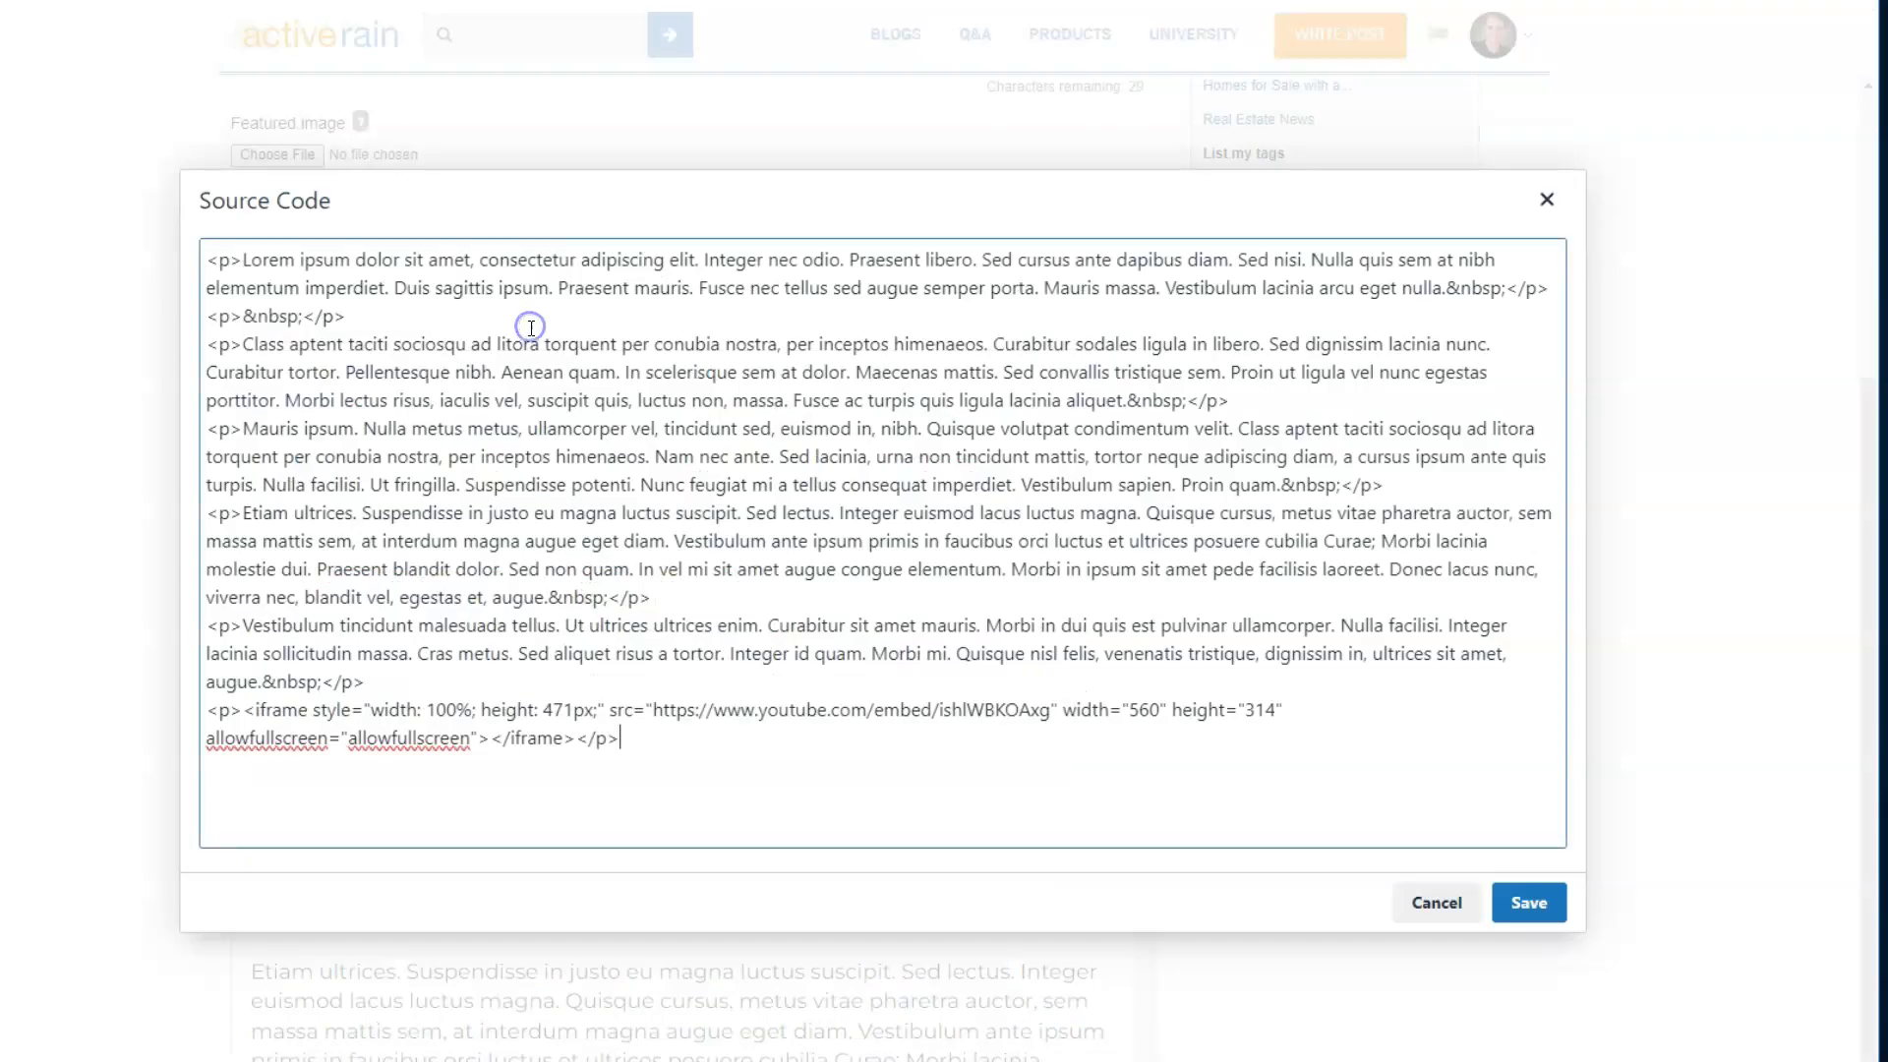
pyautogui.click(355, 315)
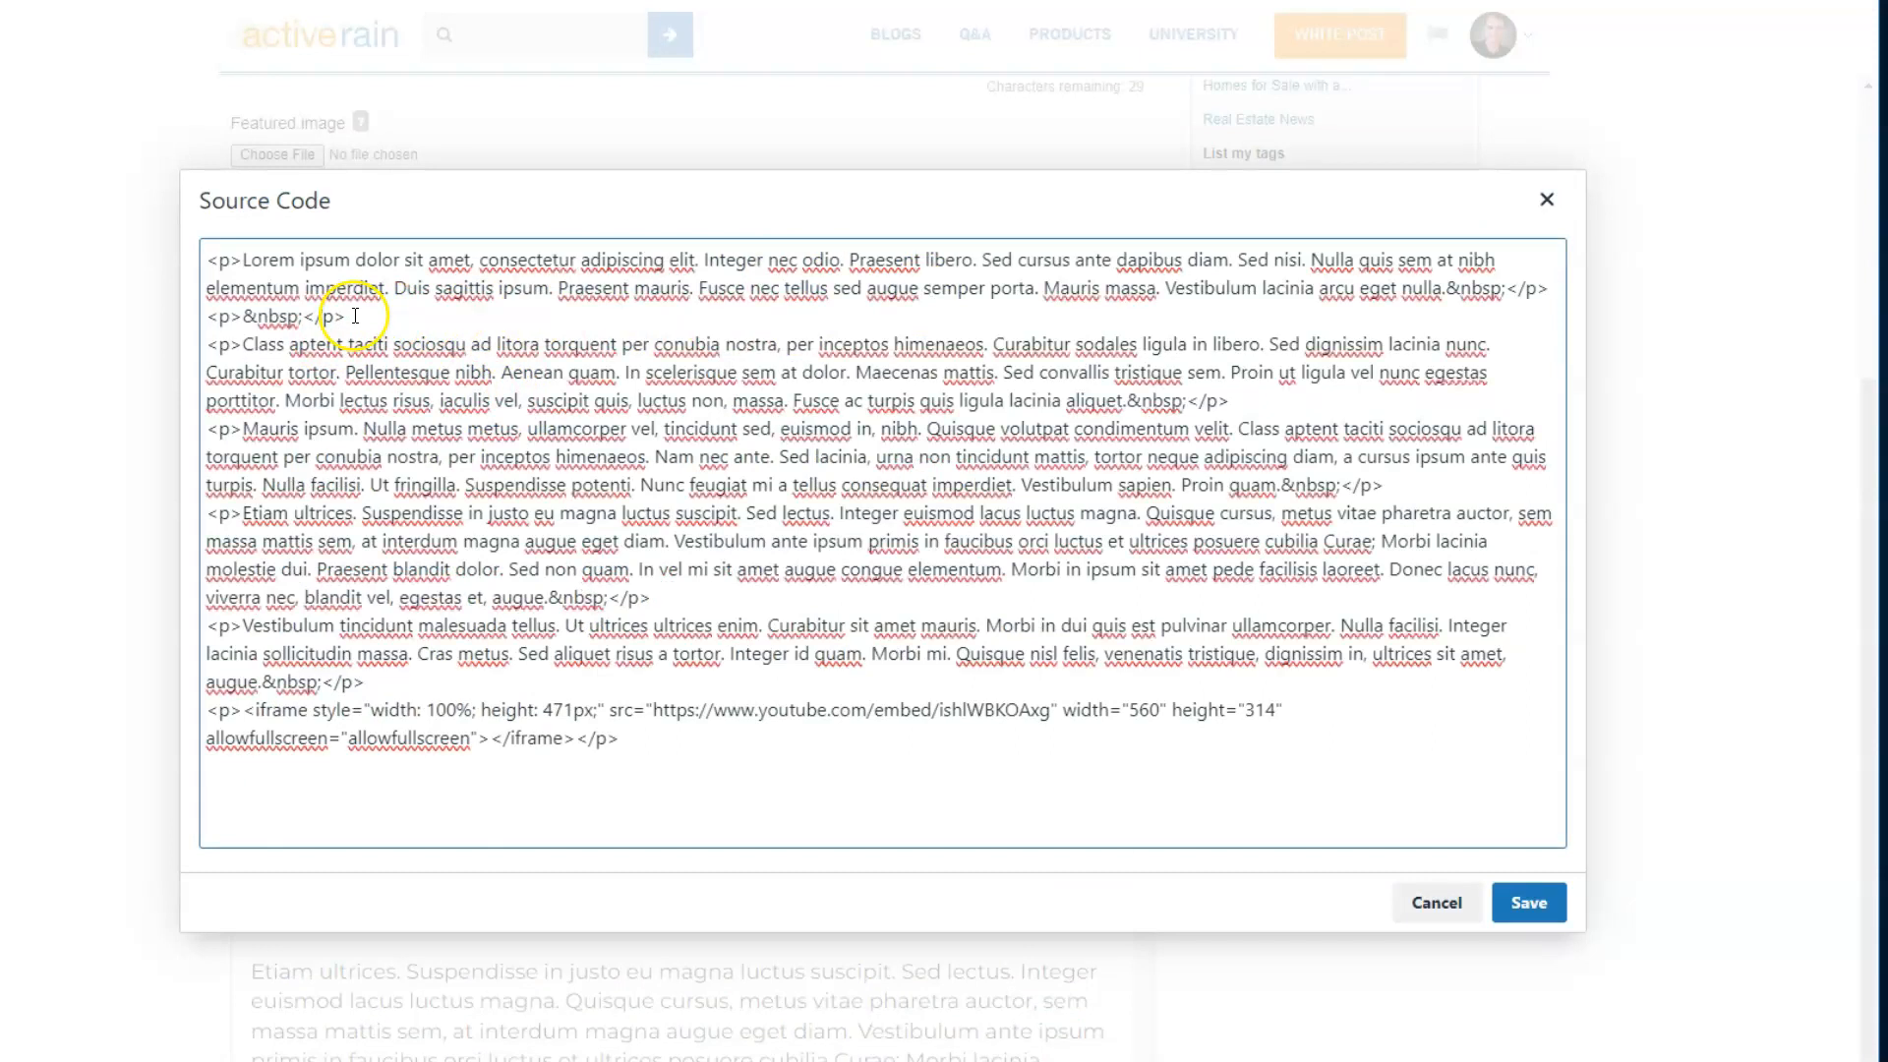
pyautogui.moveTo(355, 316); pyautogui.dragTo(190, 326)
pyautogui.press('Return')
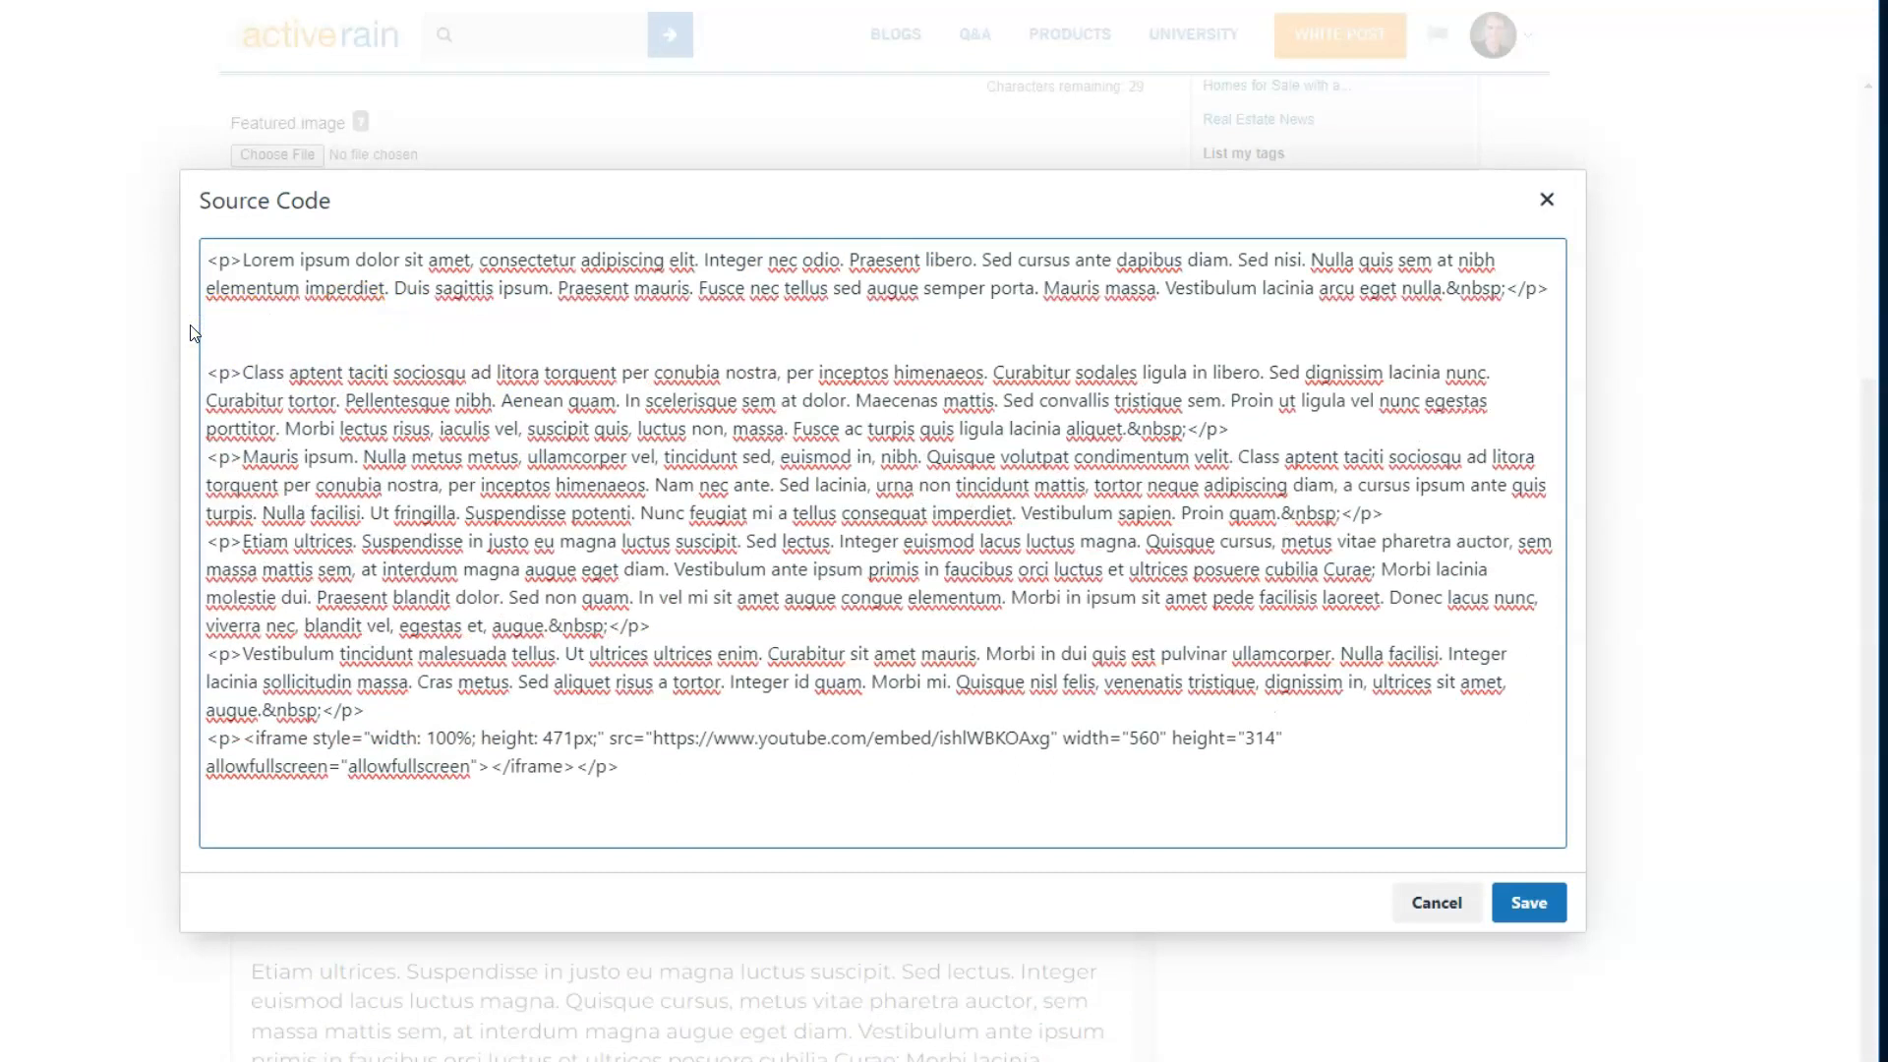
pyautogui.hotkey('ctrl', 'v')
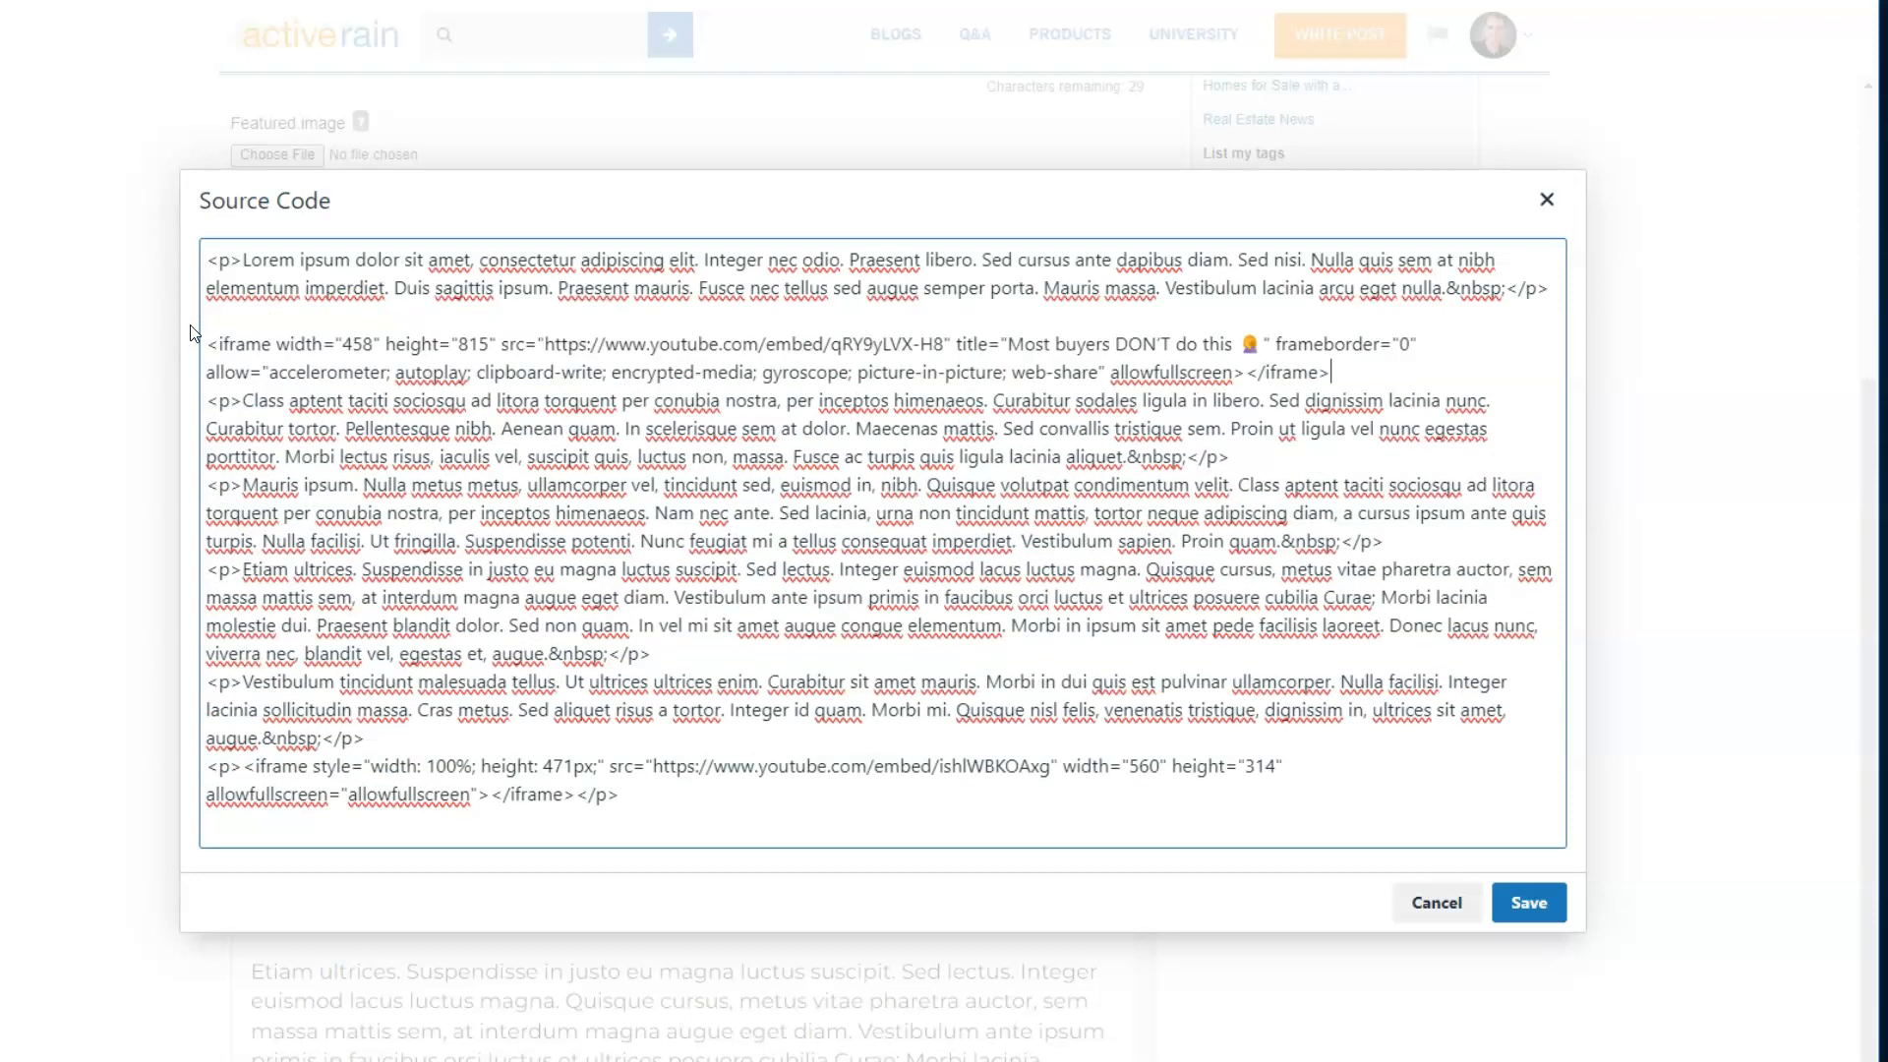
pyautogui.press('Return')
# - Check the pasted iframe's opening and closing tags and its src URL, and apply the source code change
pyautogui.click(220, 374)
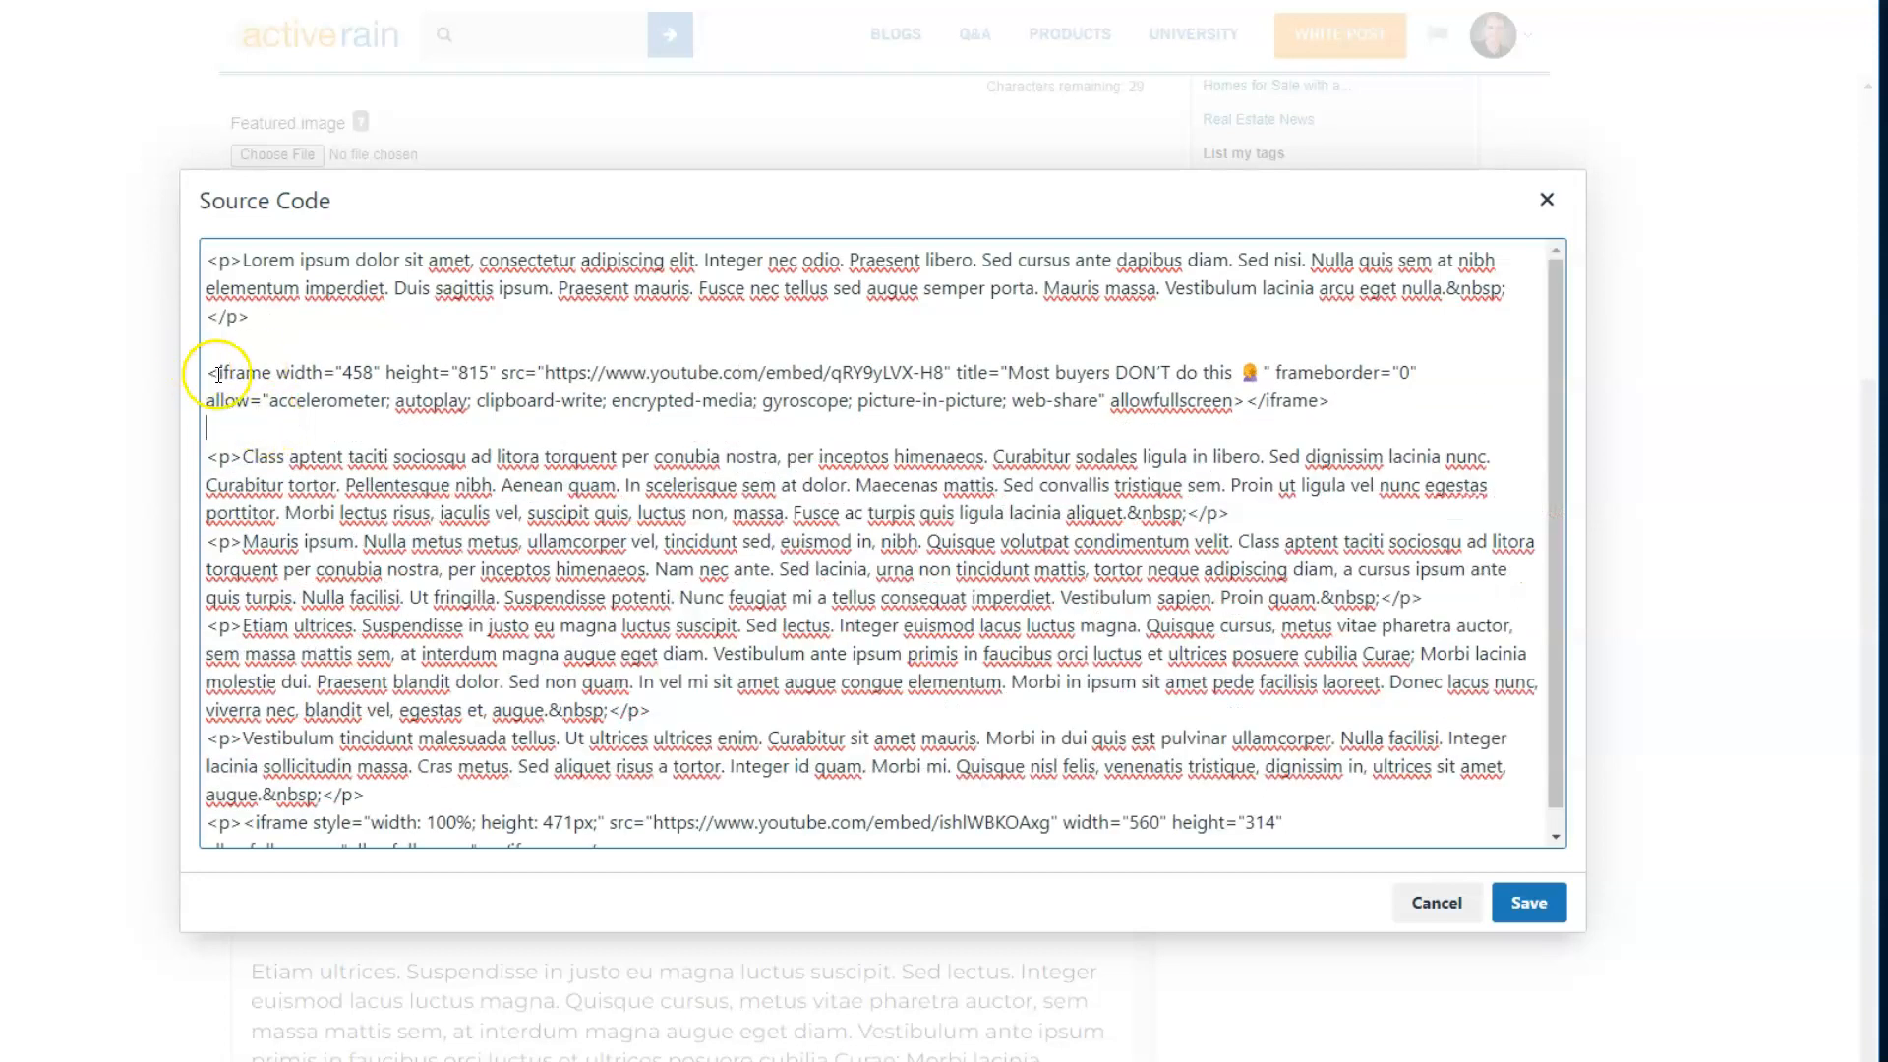
pyautogui.doubleClick(236, 373)
pyautogui.doubleClick(1294, 403)
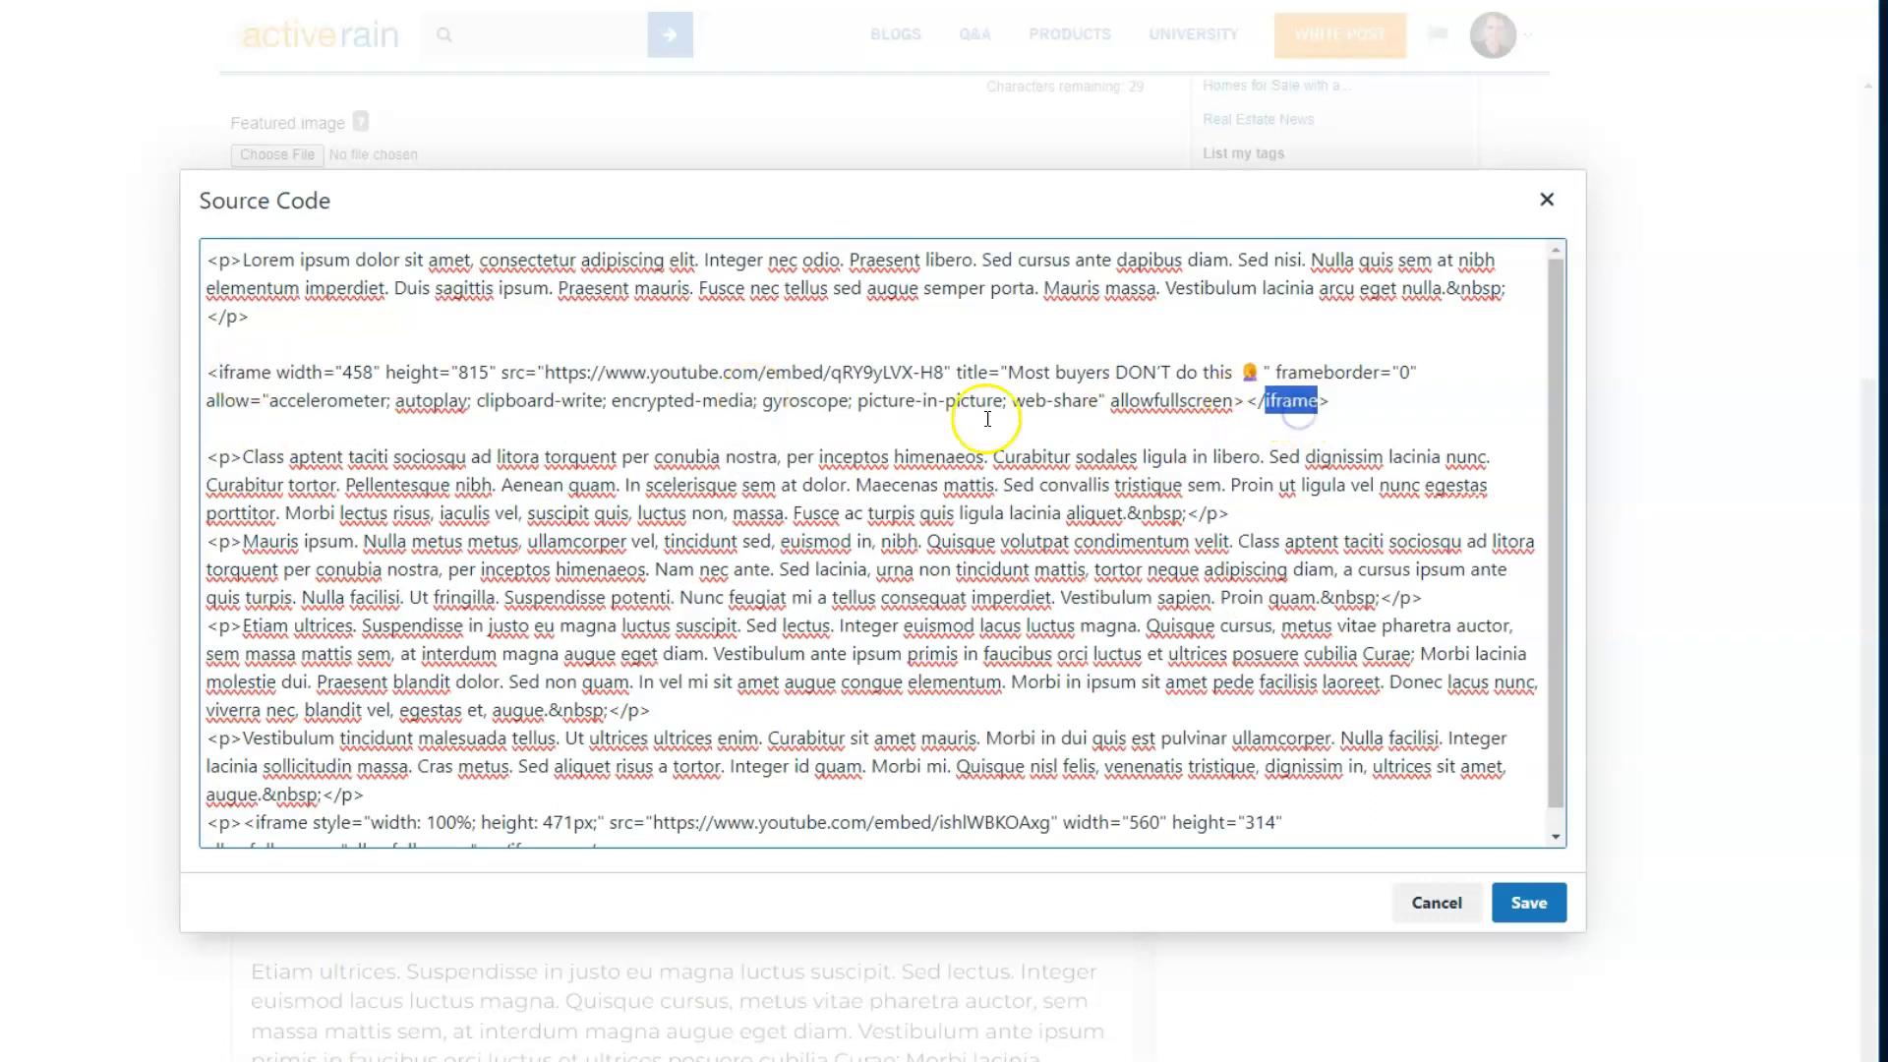
pyautogui.moveTo(546, 372); pyautogui.dragTo(945, 373)
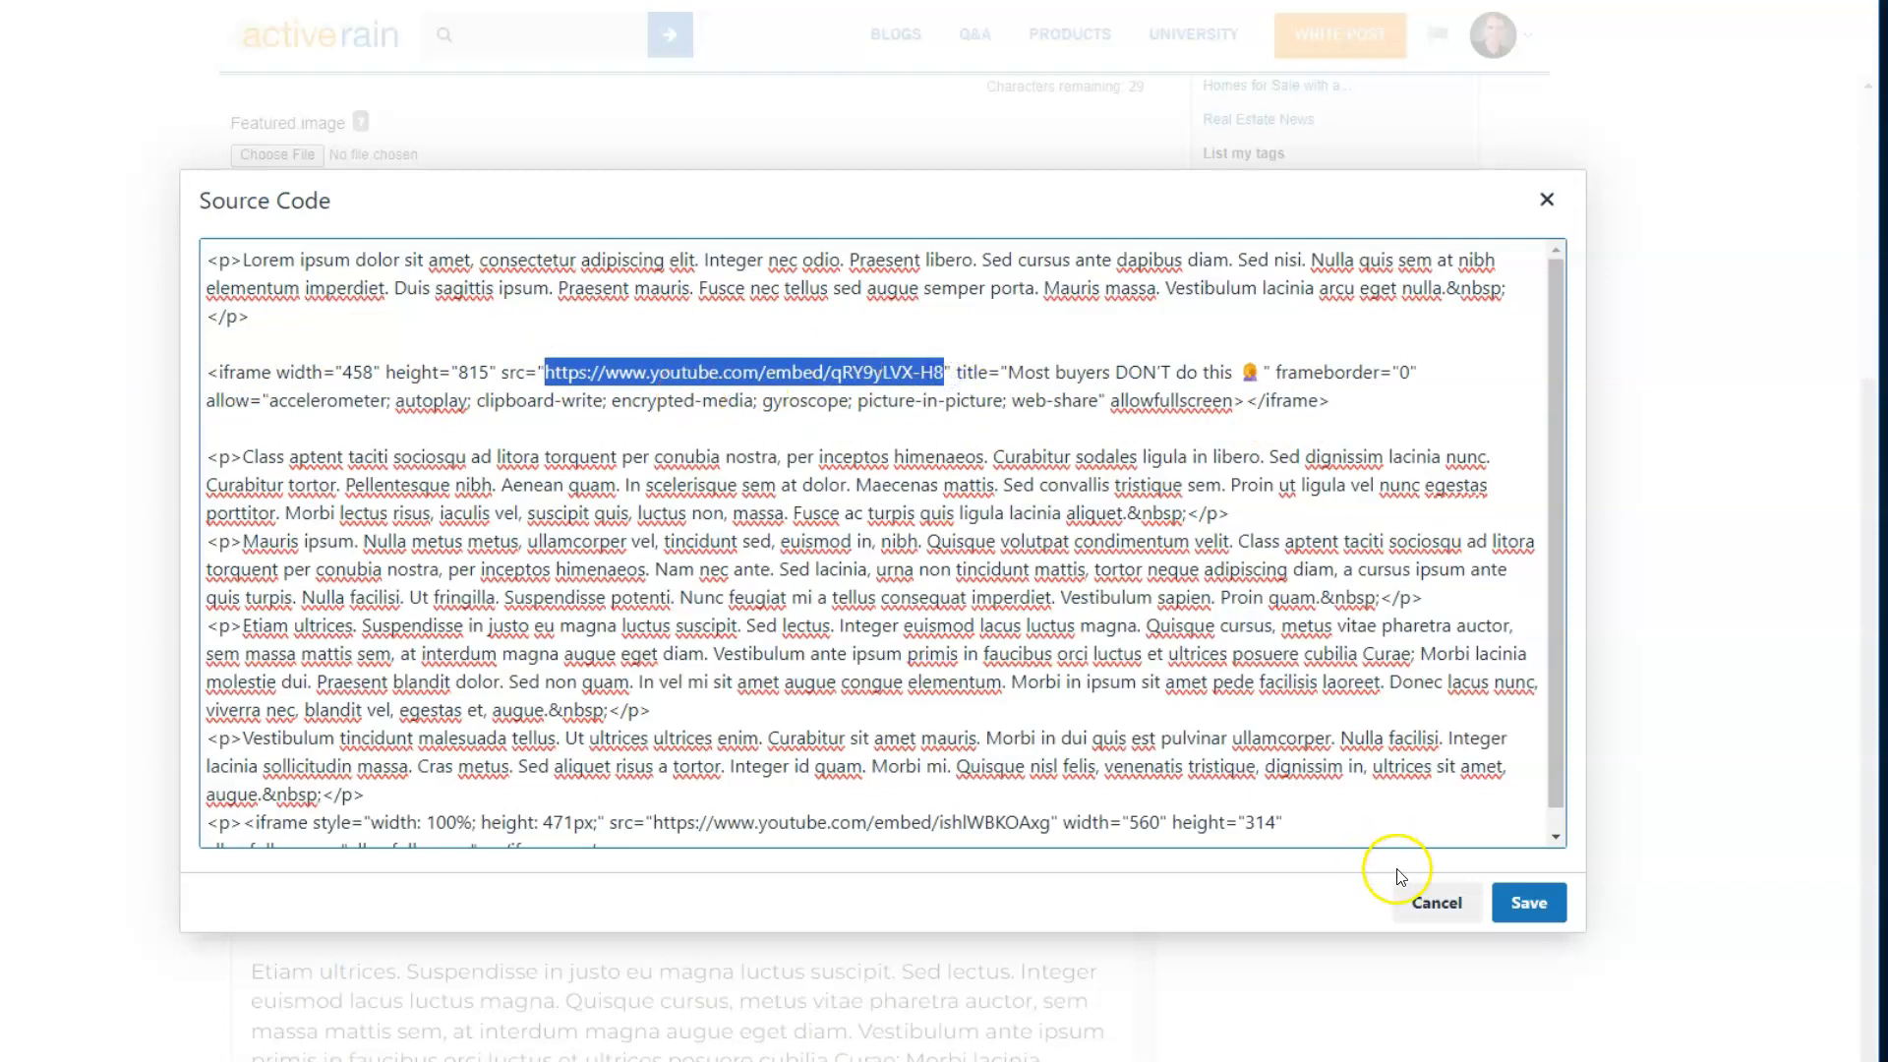
pyautogui.click(1528, 903)
pyautogui.scroll(-1, 659, 558)
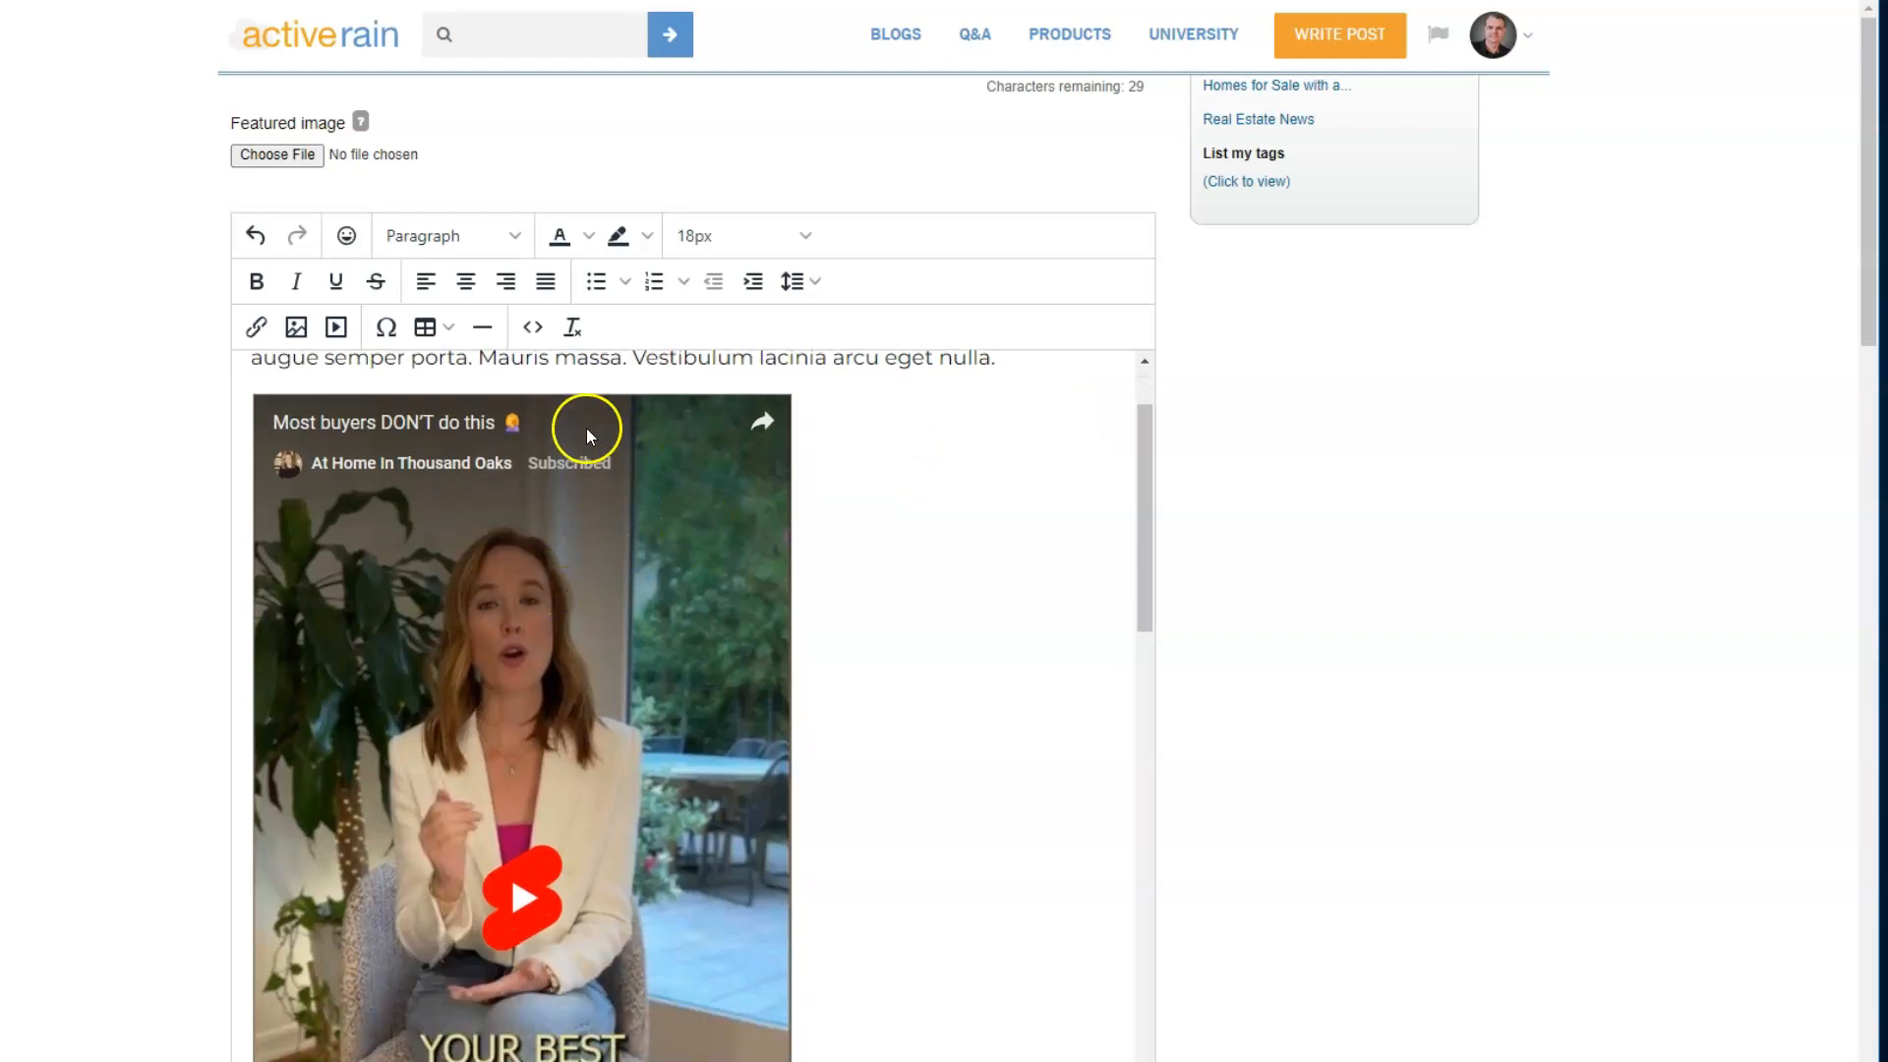
# - Save the post with the embedded Short and open its preview
pyautogui.scroll(1, 873, 358)
pyautogui.scroll(3, 196, 196)
pyautogui.click(269, 158)
pyautogui.click(461, 157)
# - Examine the size and placement of the embedded Short in the post preview
pyautogui.scroll(-8, 657, 569)
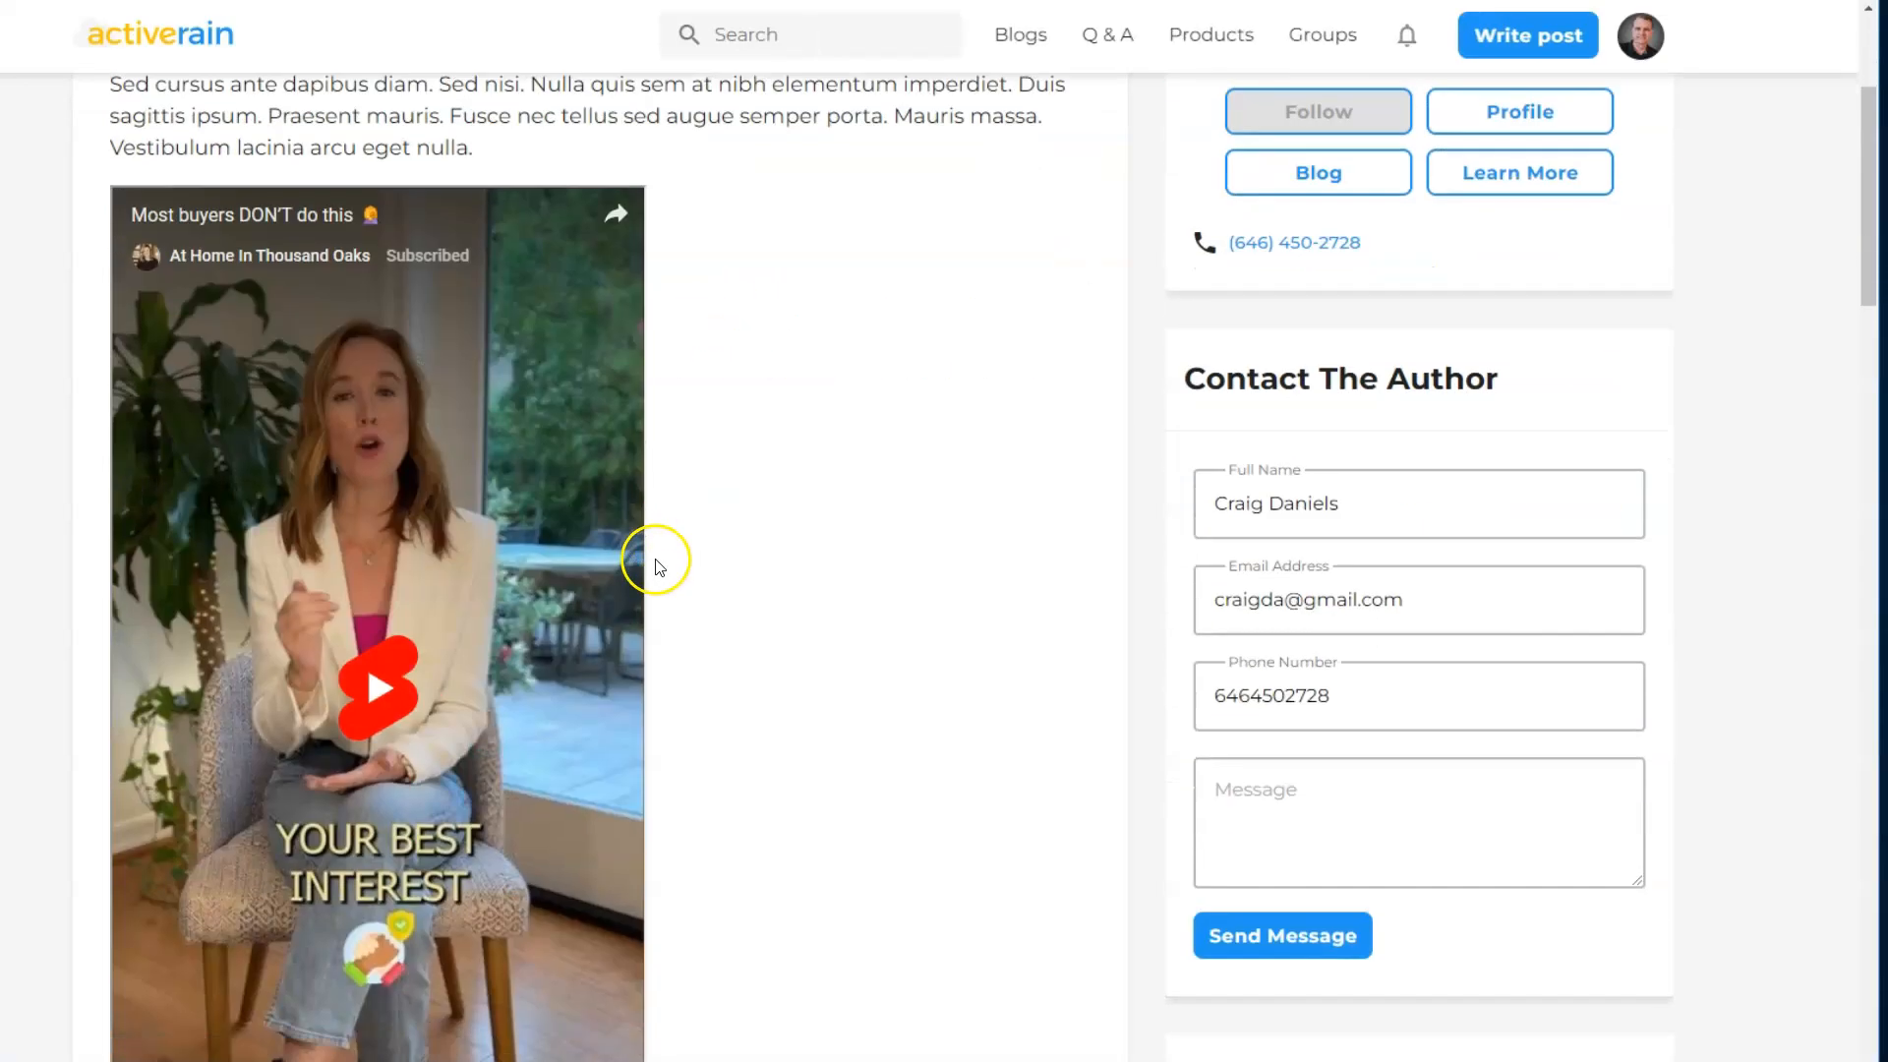
pyautogui.scroll(4, 657, 570)
pyautogui.scroll(2, 657, 573)
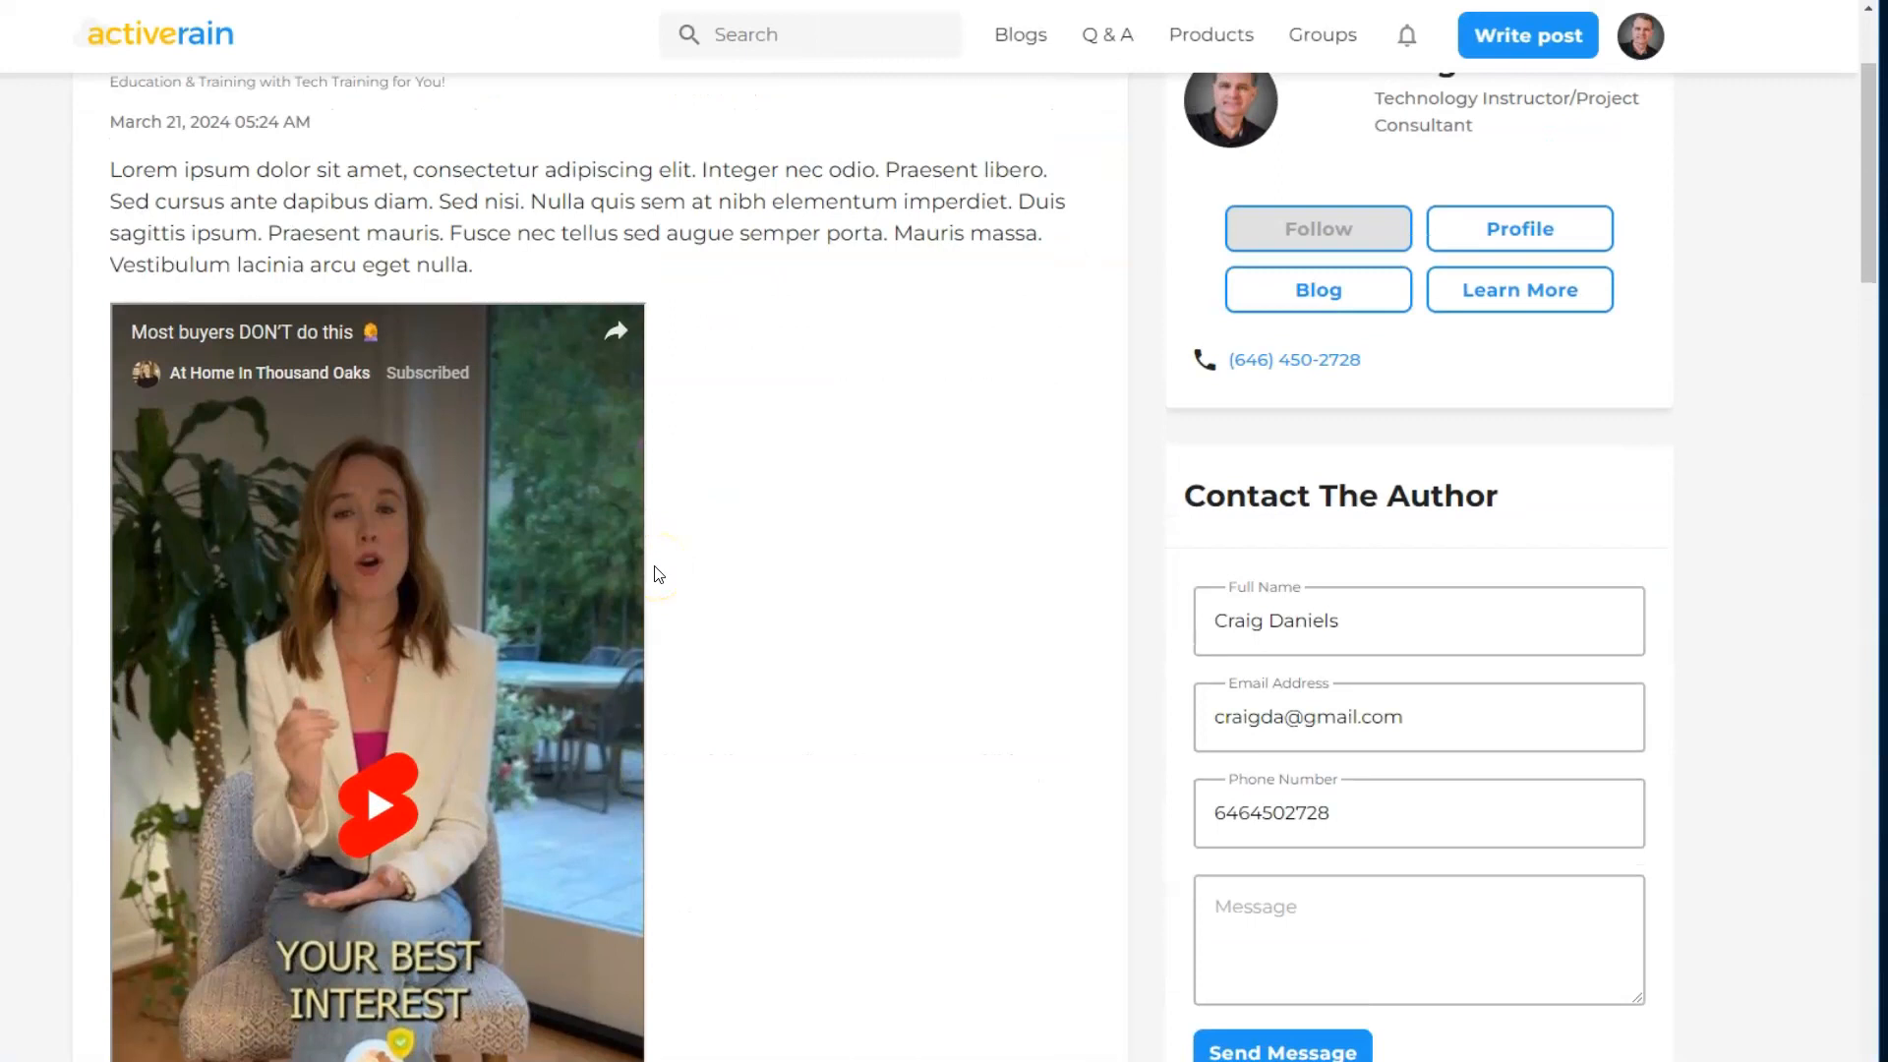
pyautogui.scroll(-2, 659, 574)
pyautogui.scroll(4, 659, 575)
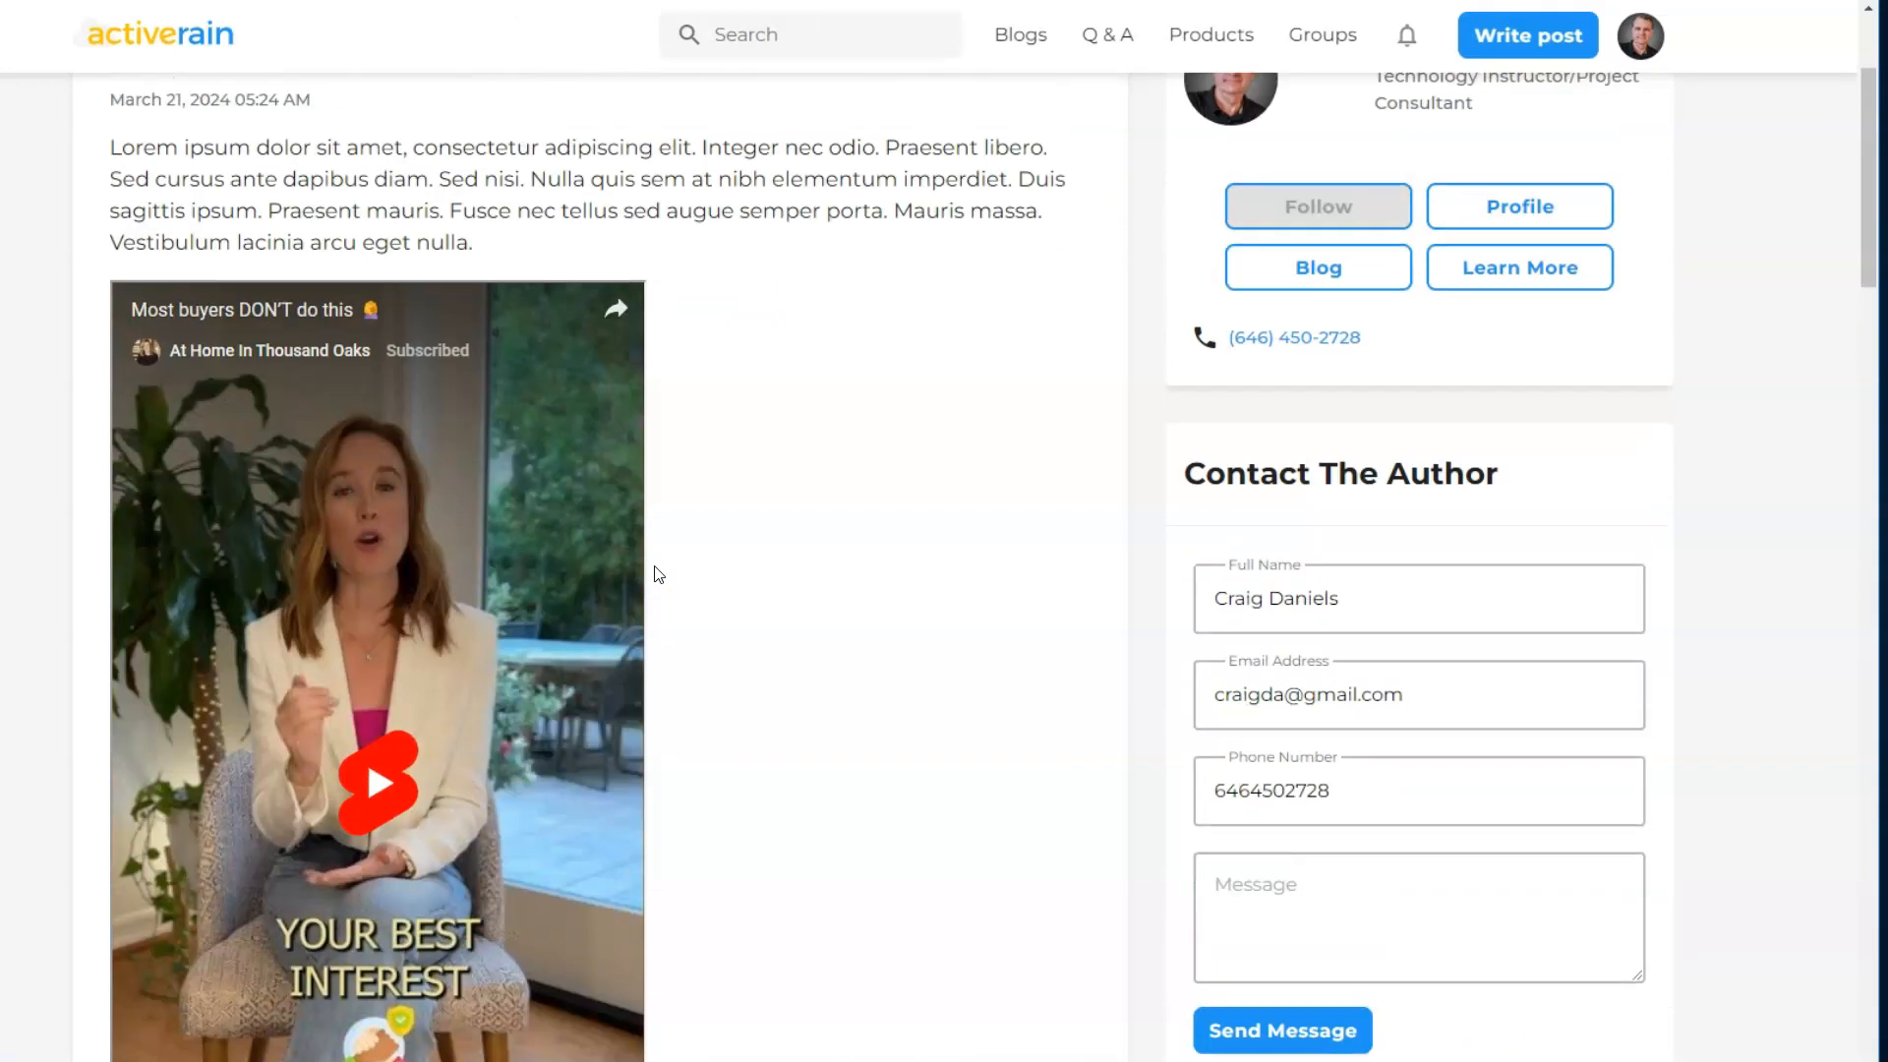
pyautogui.scroll(-5, 659, 574)
pyautogui.scroll(6, 659, 575)
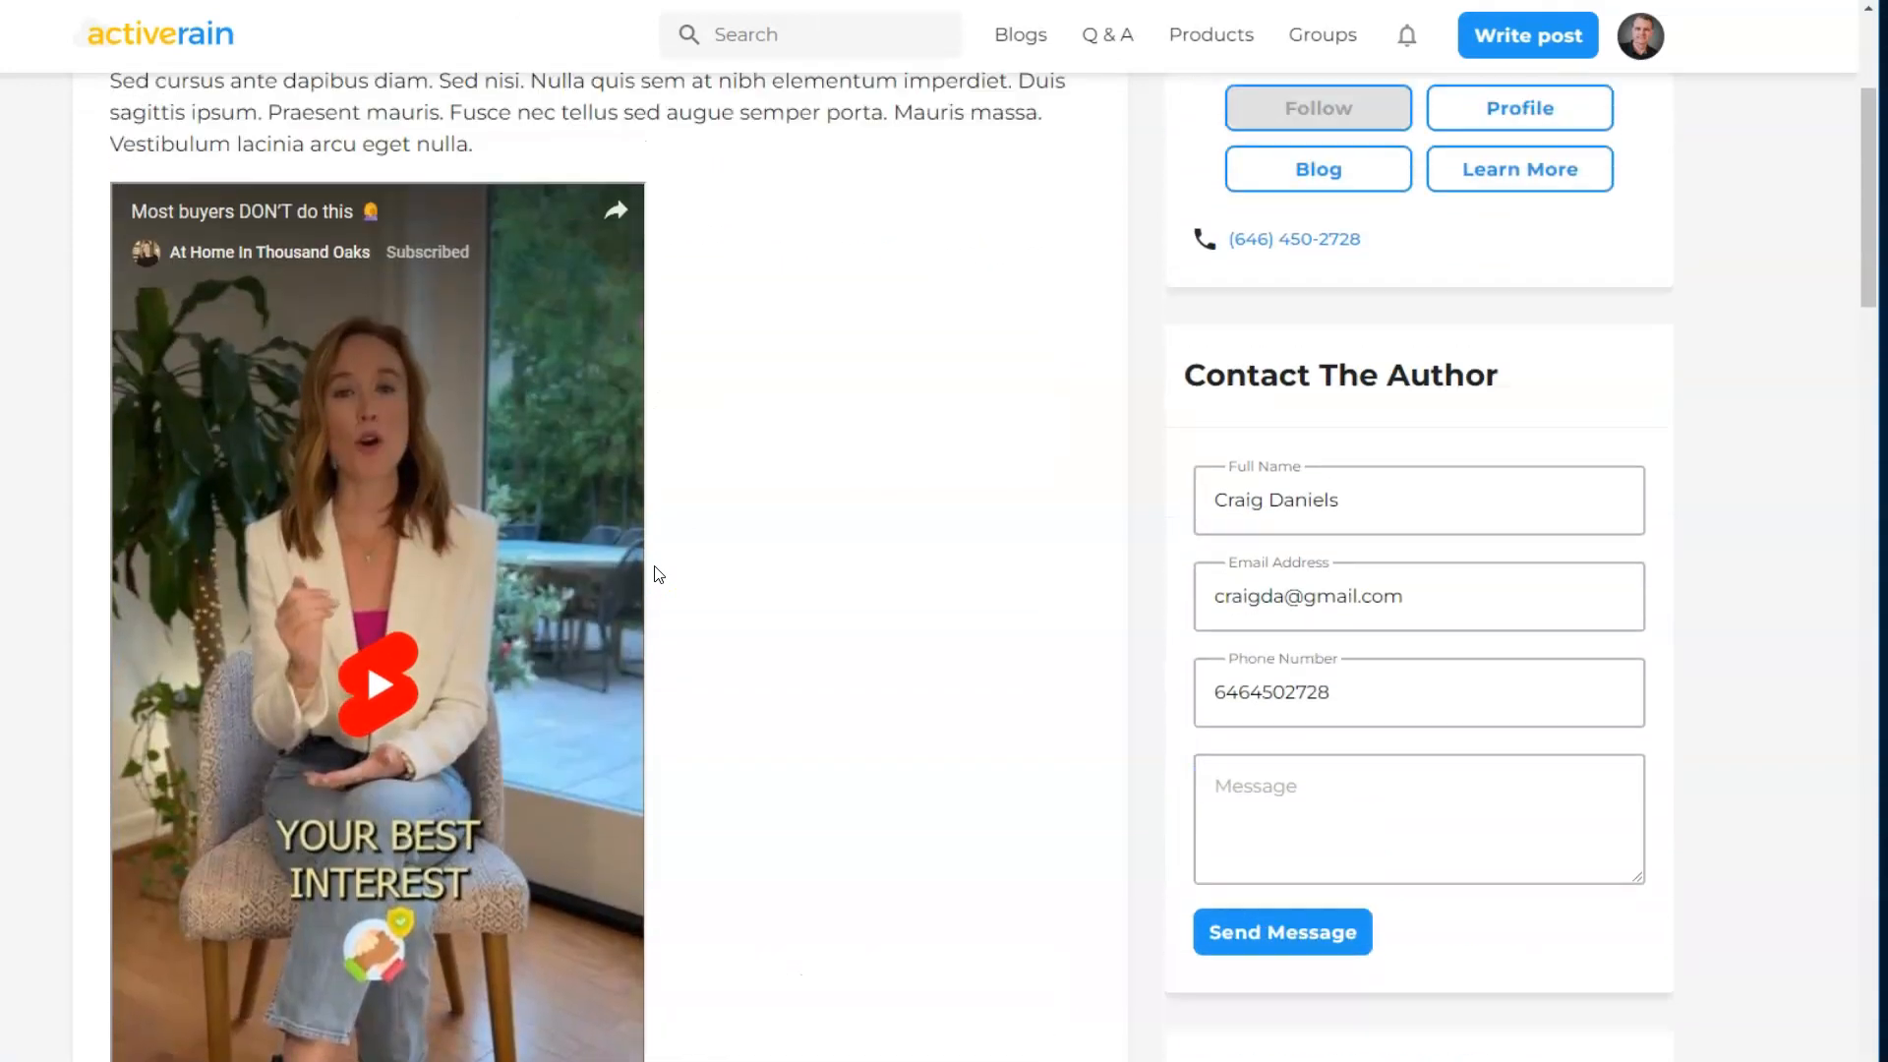
pyautogui.scroll(-3, 659, 574)
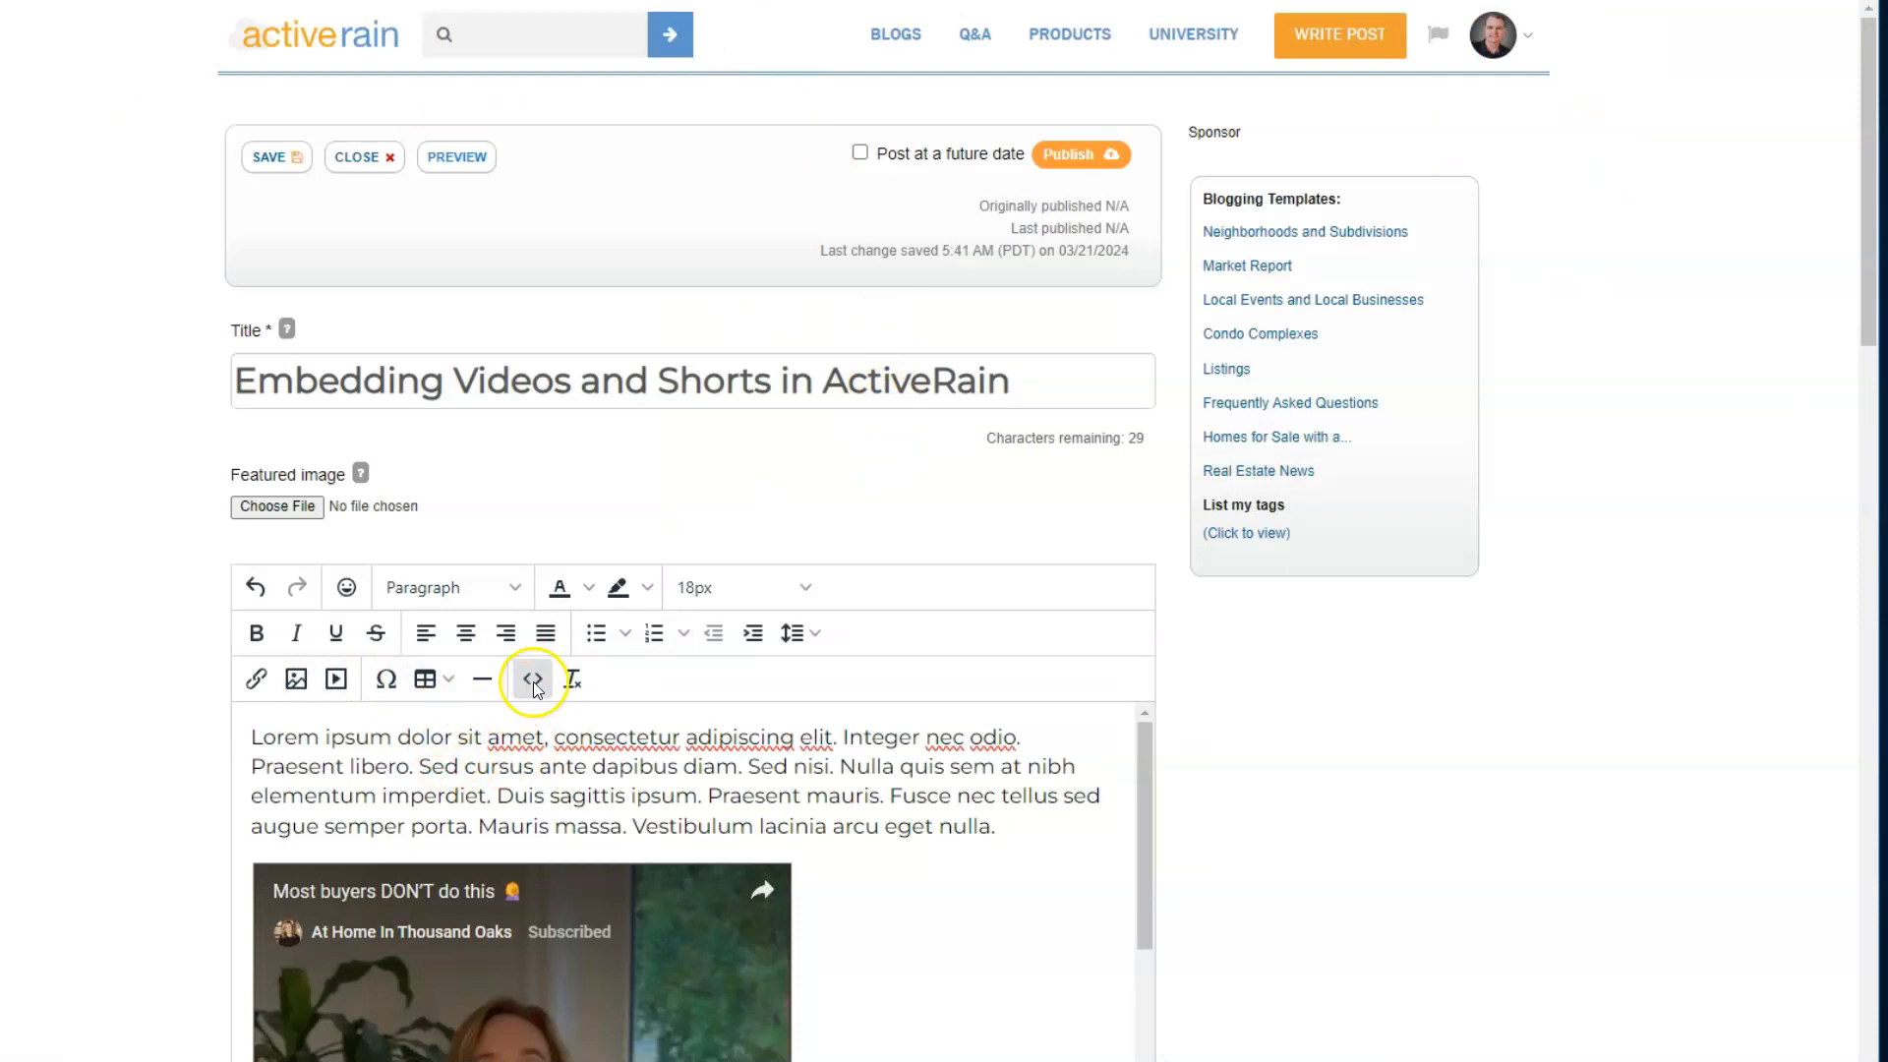
# - In the post's source code, start a style attribute in the Short's iframe tag with width: 370px and height: 657px
pyautogui.click(532, 682)
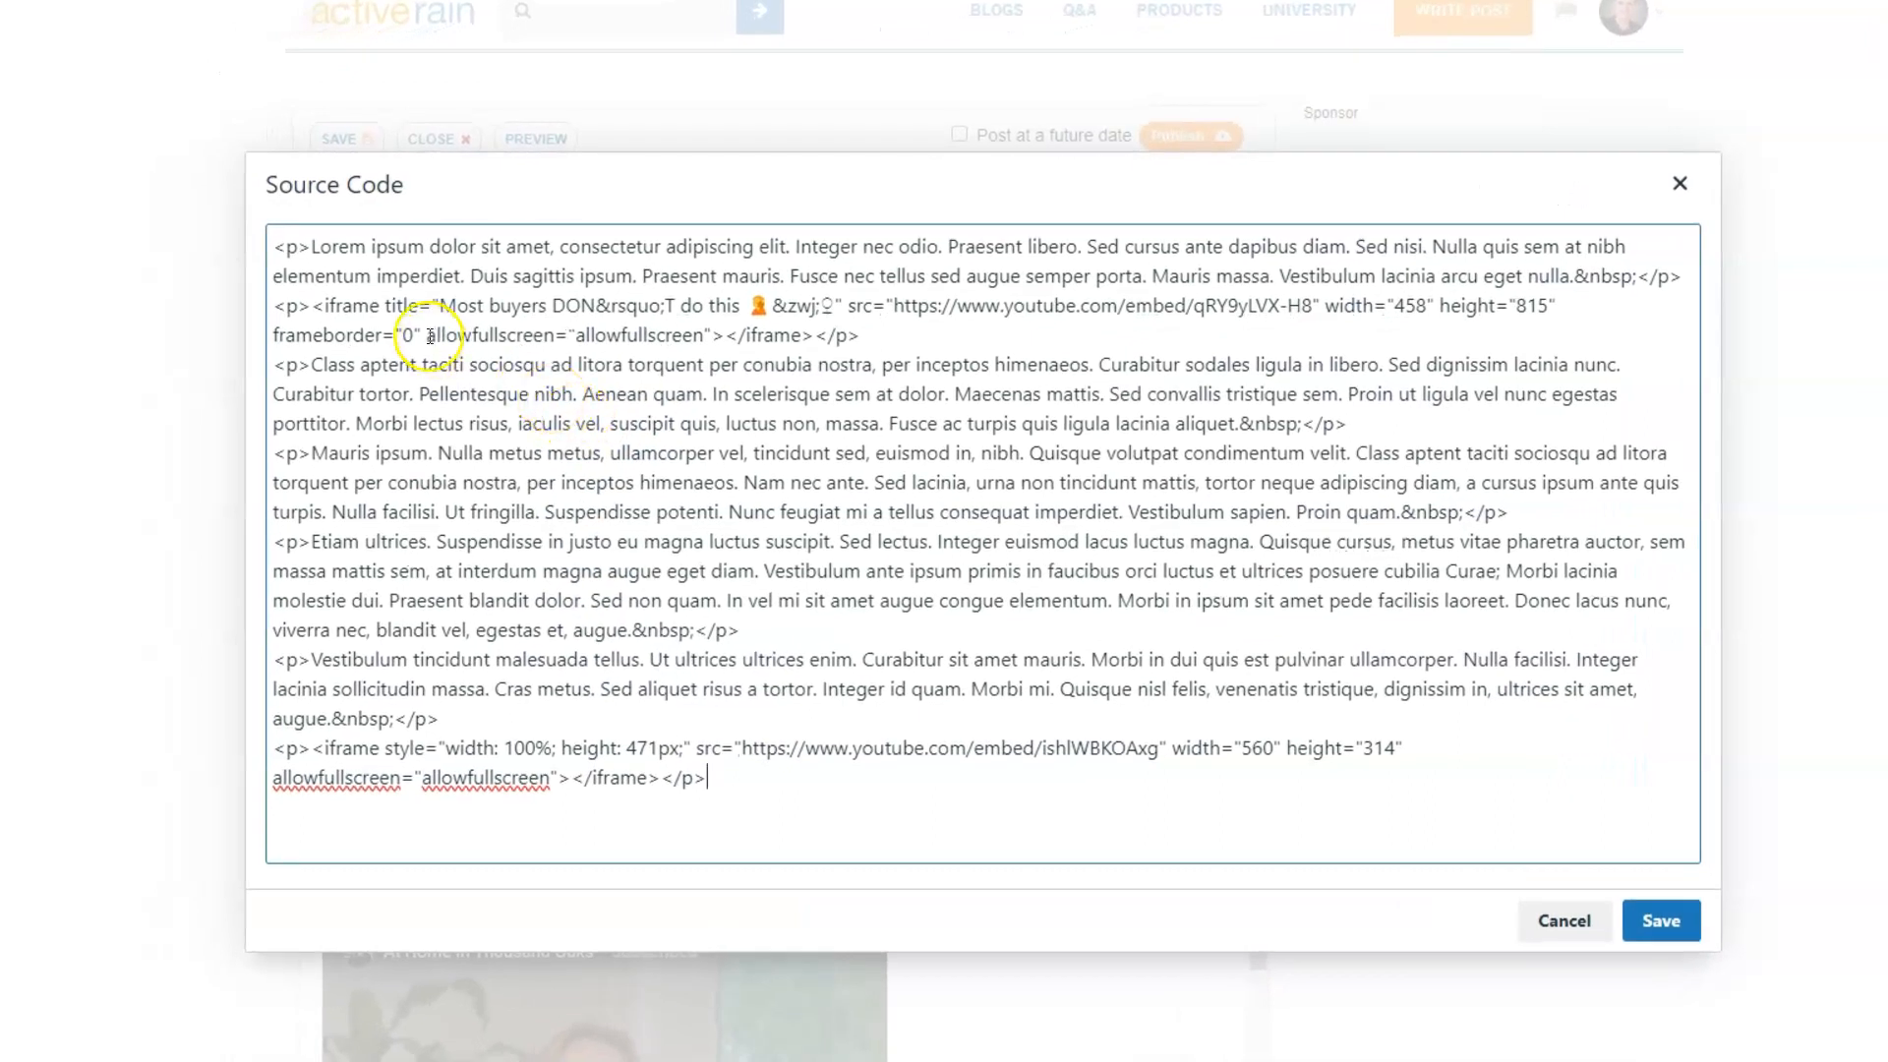
pyautogui.click(383, 305)
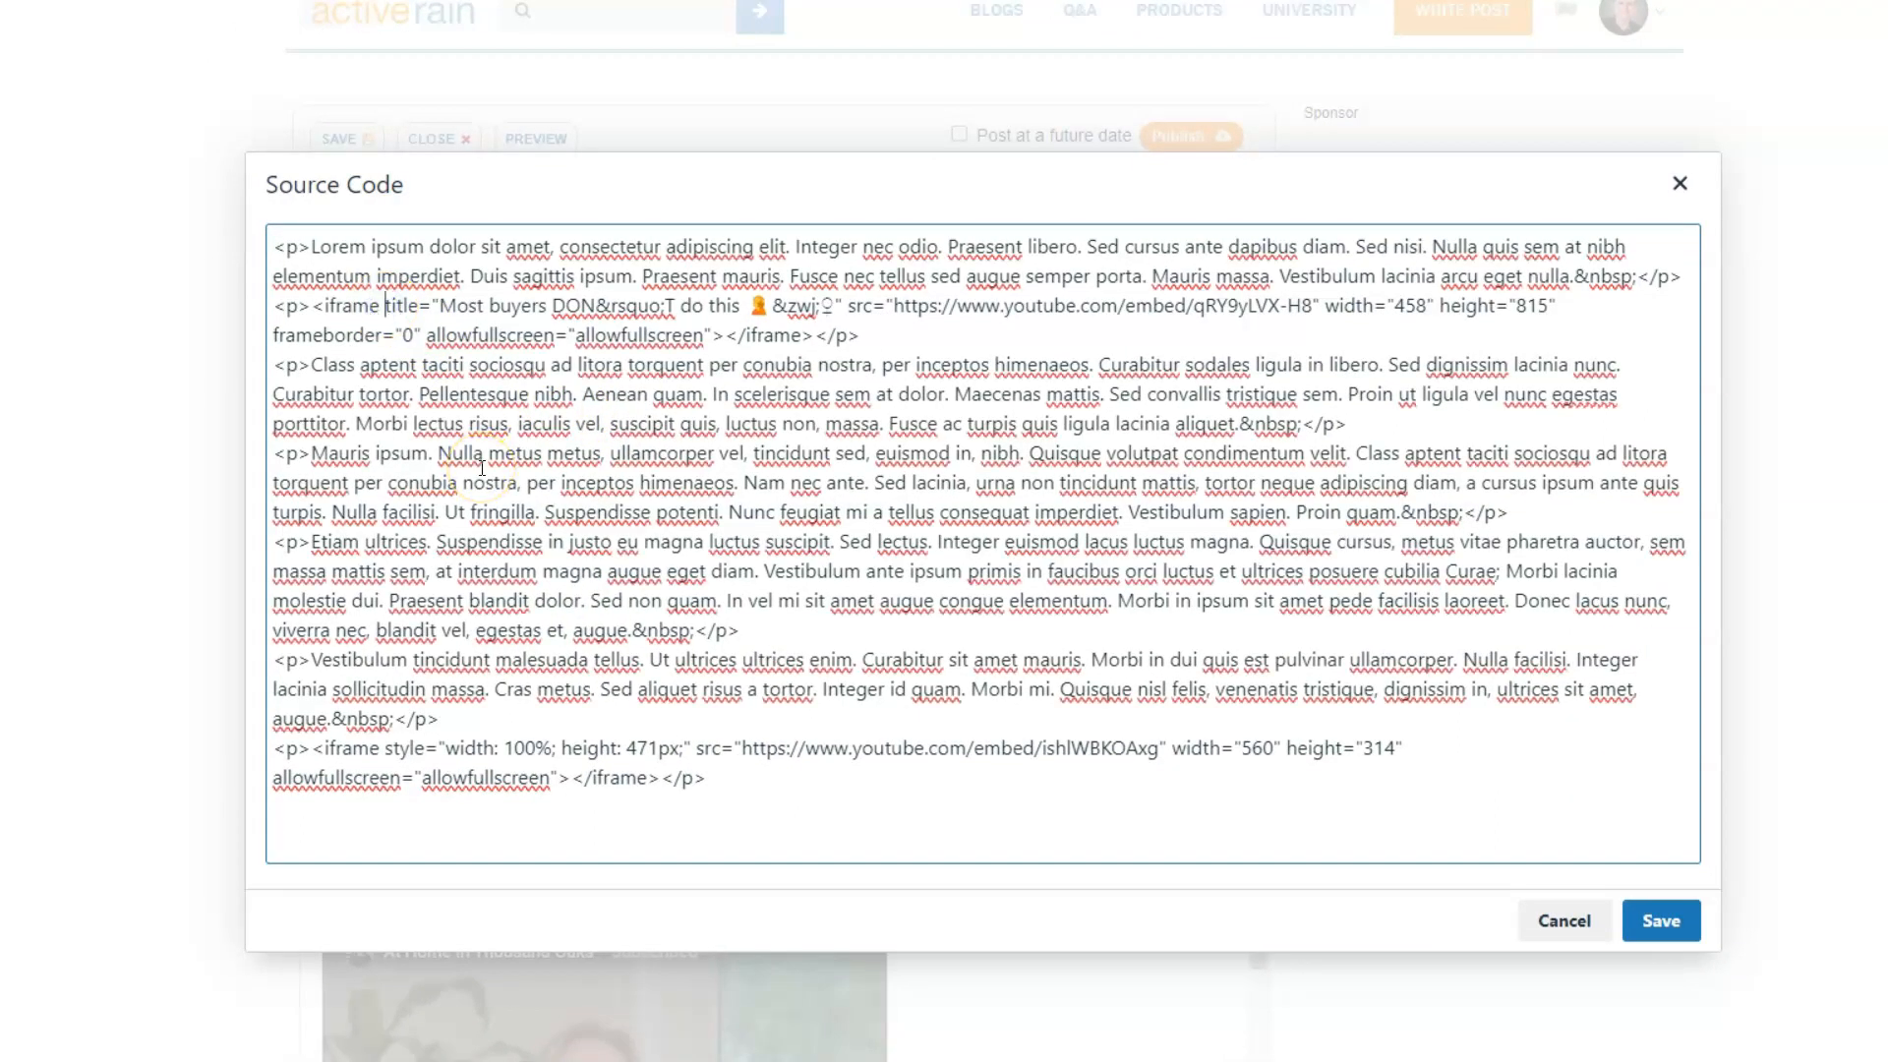
pyautogui.write('style')
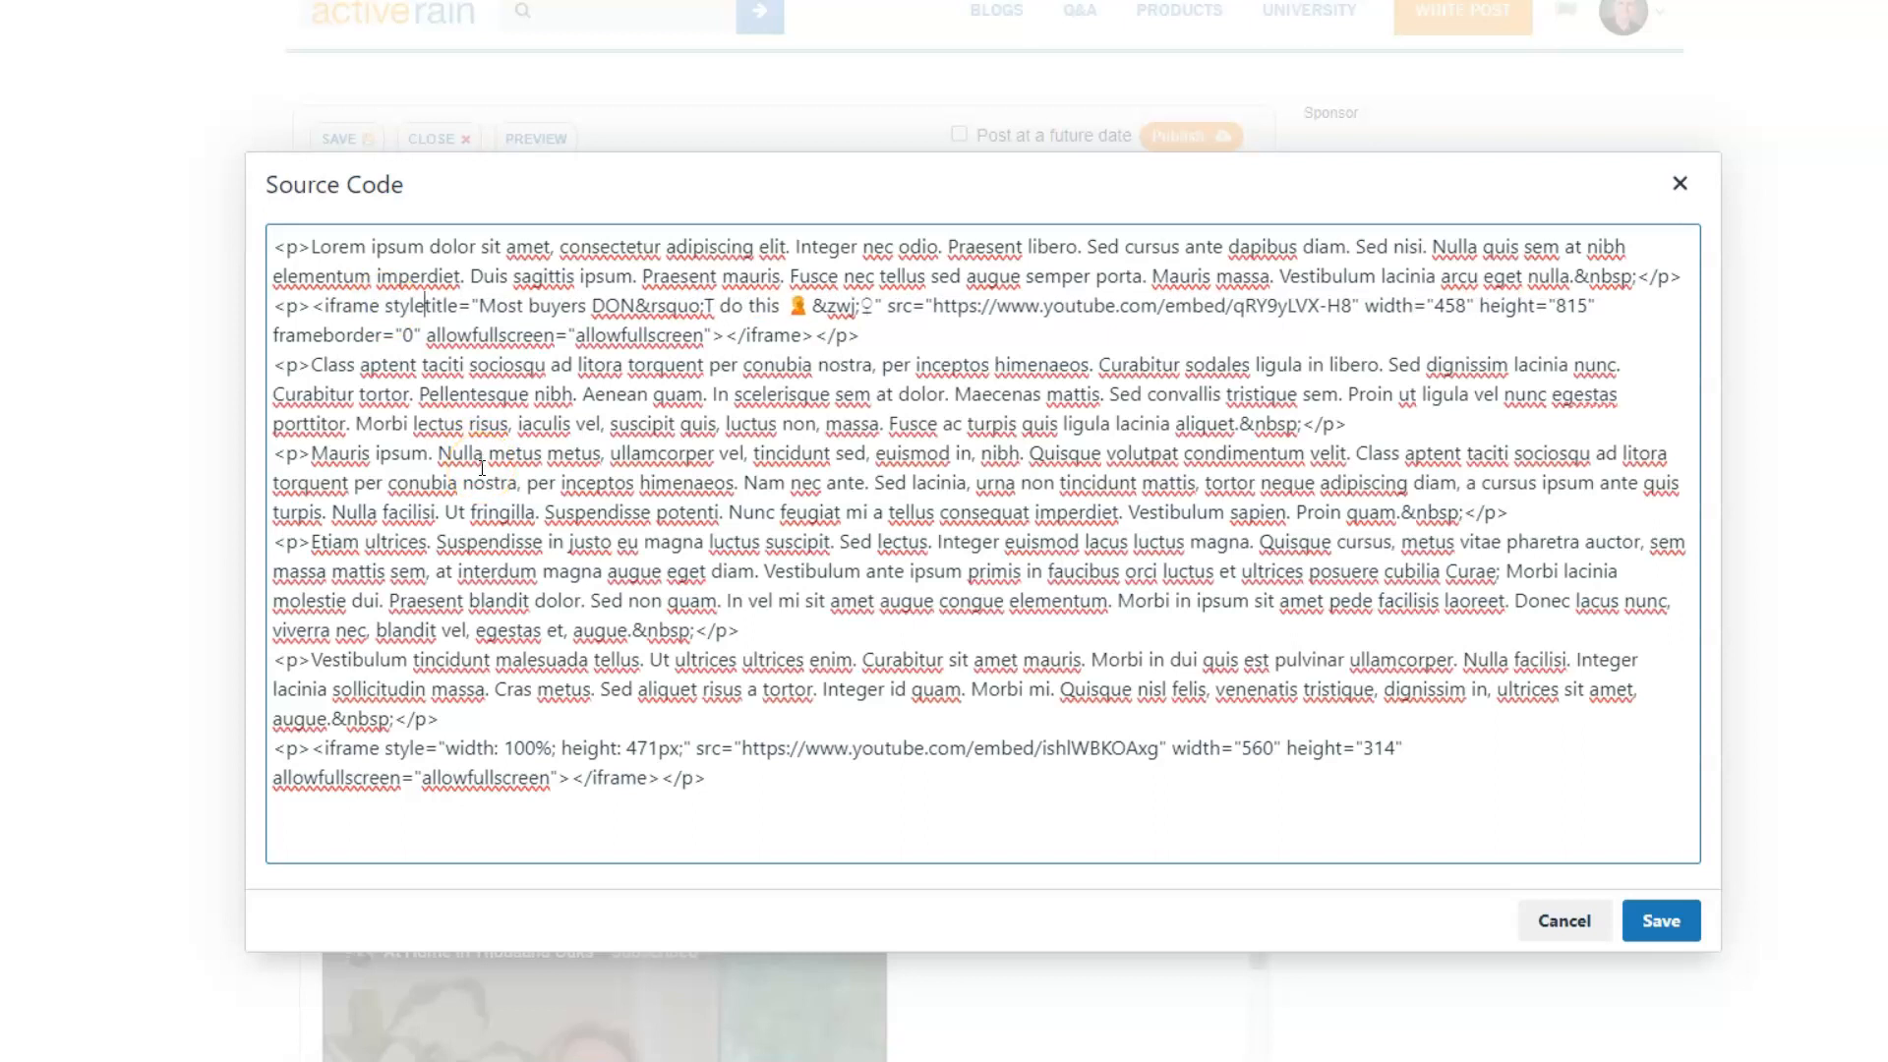
pyautogui.write('="')
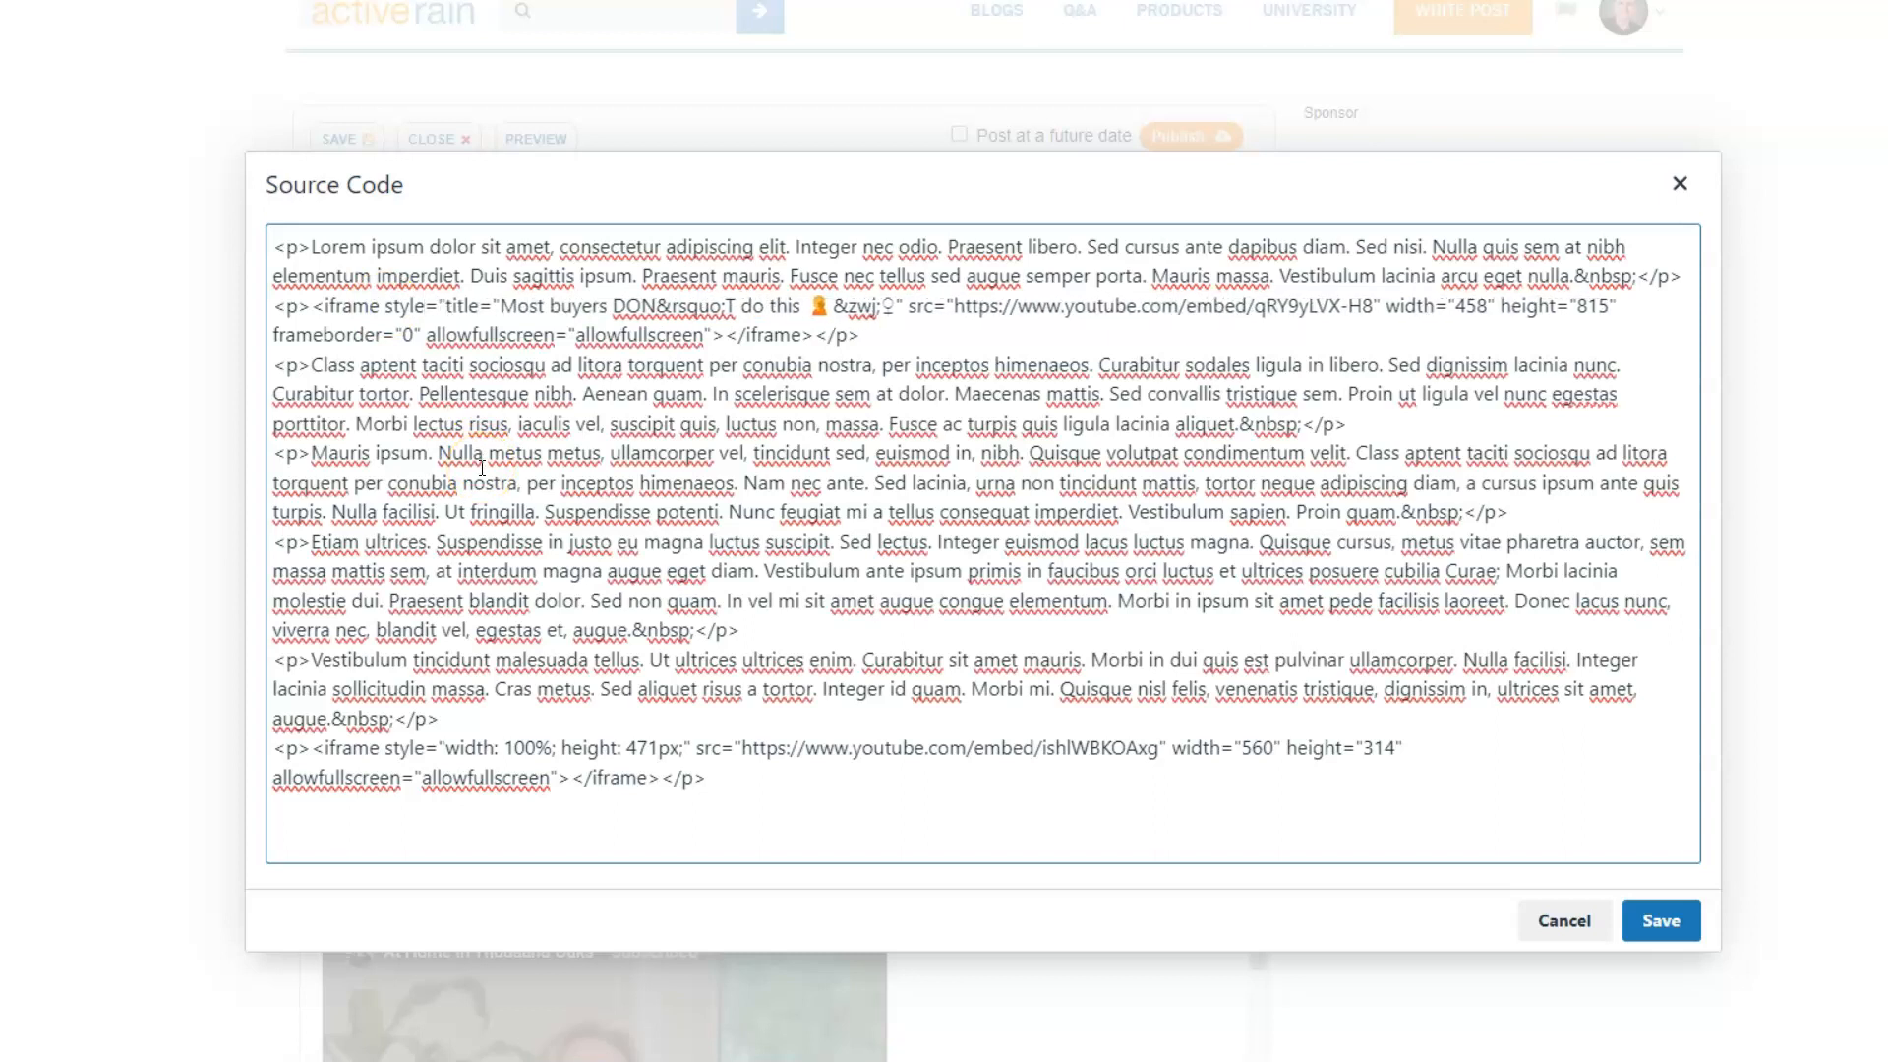
pyautogui.write('width:')
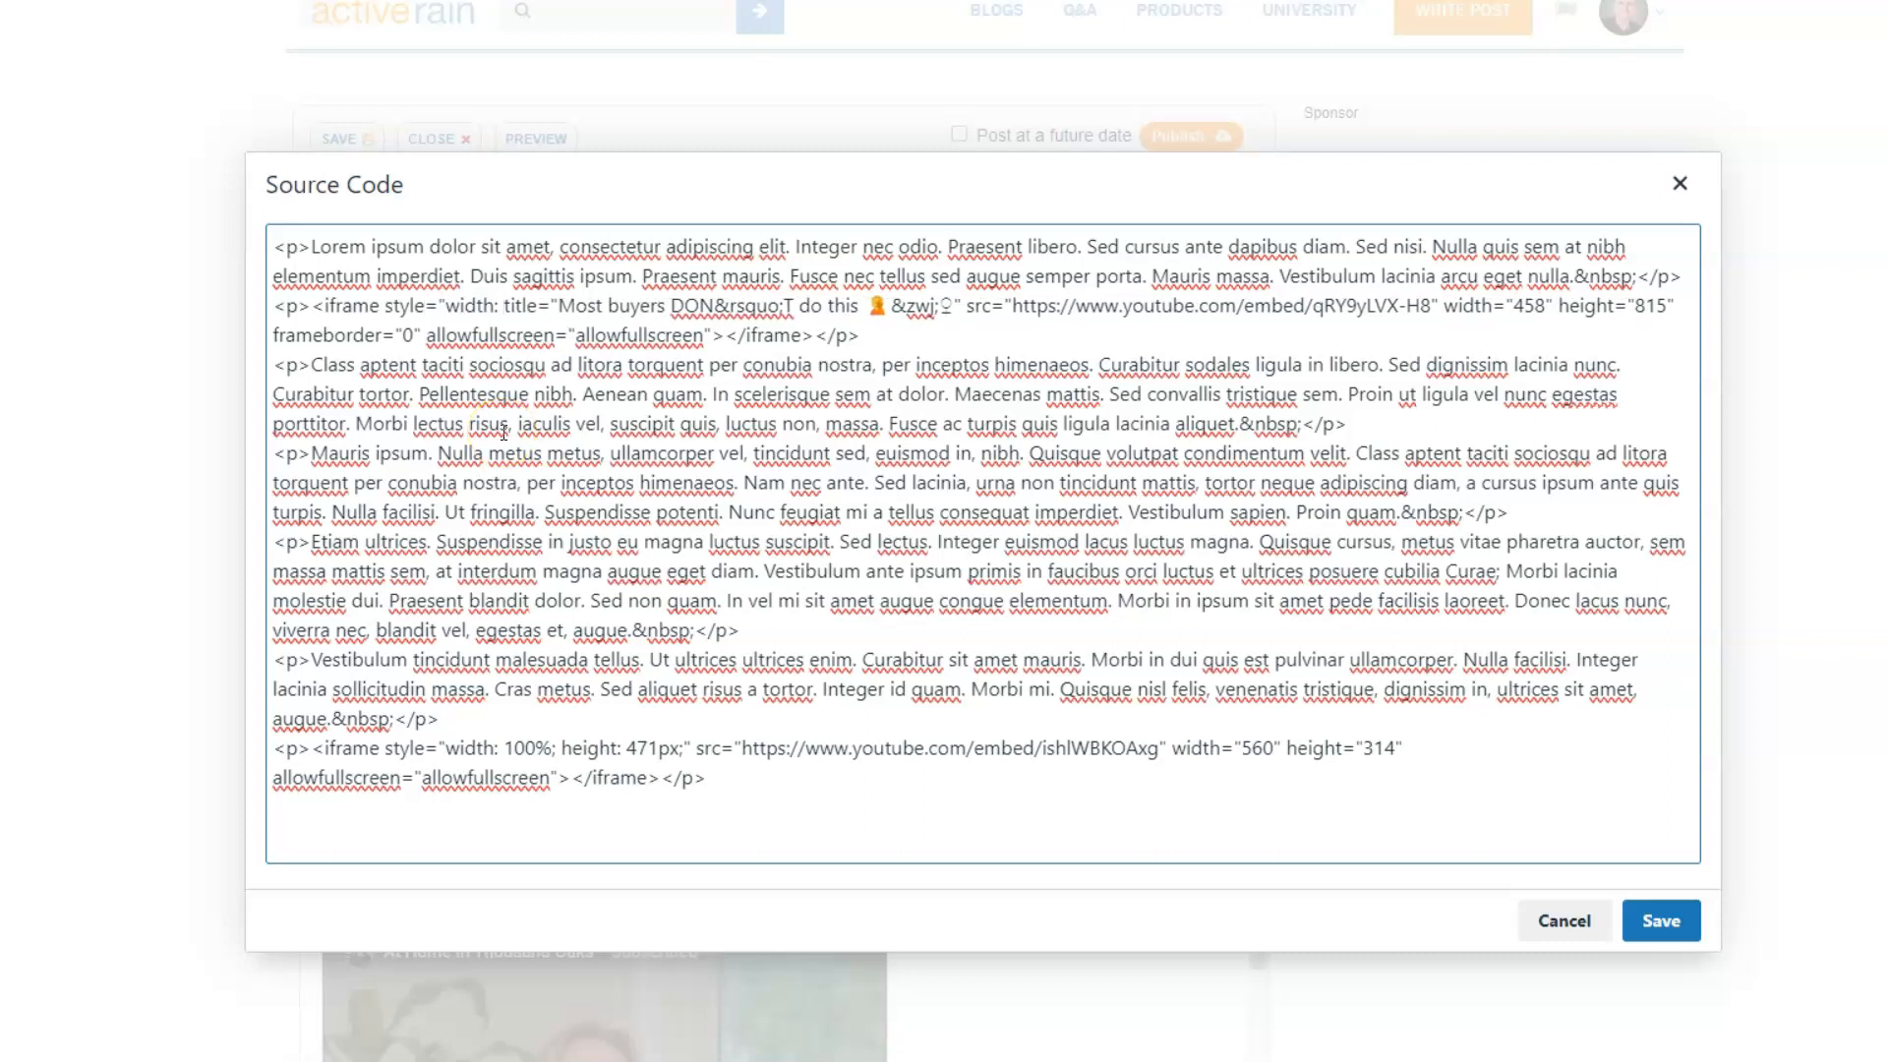
pyautogui.write(' 370px; height:')
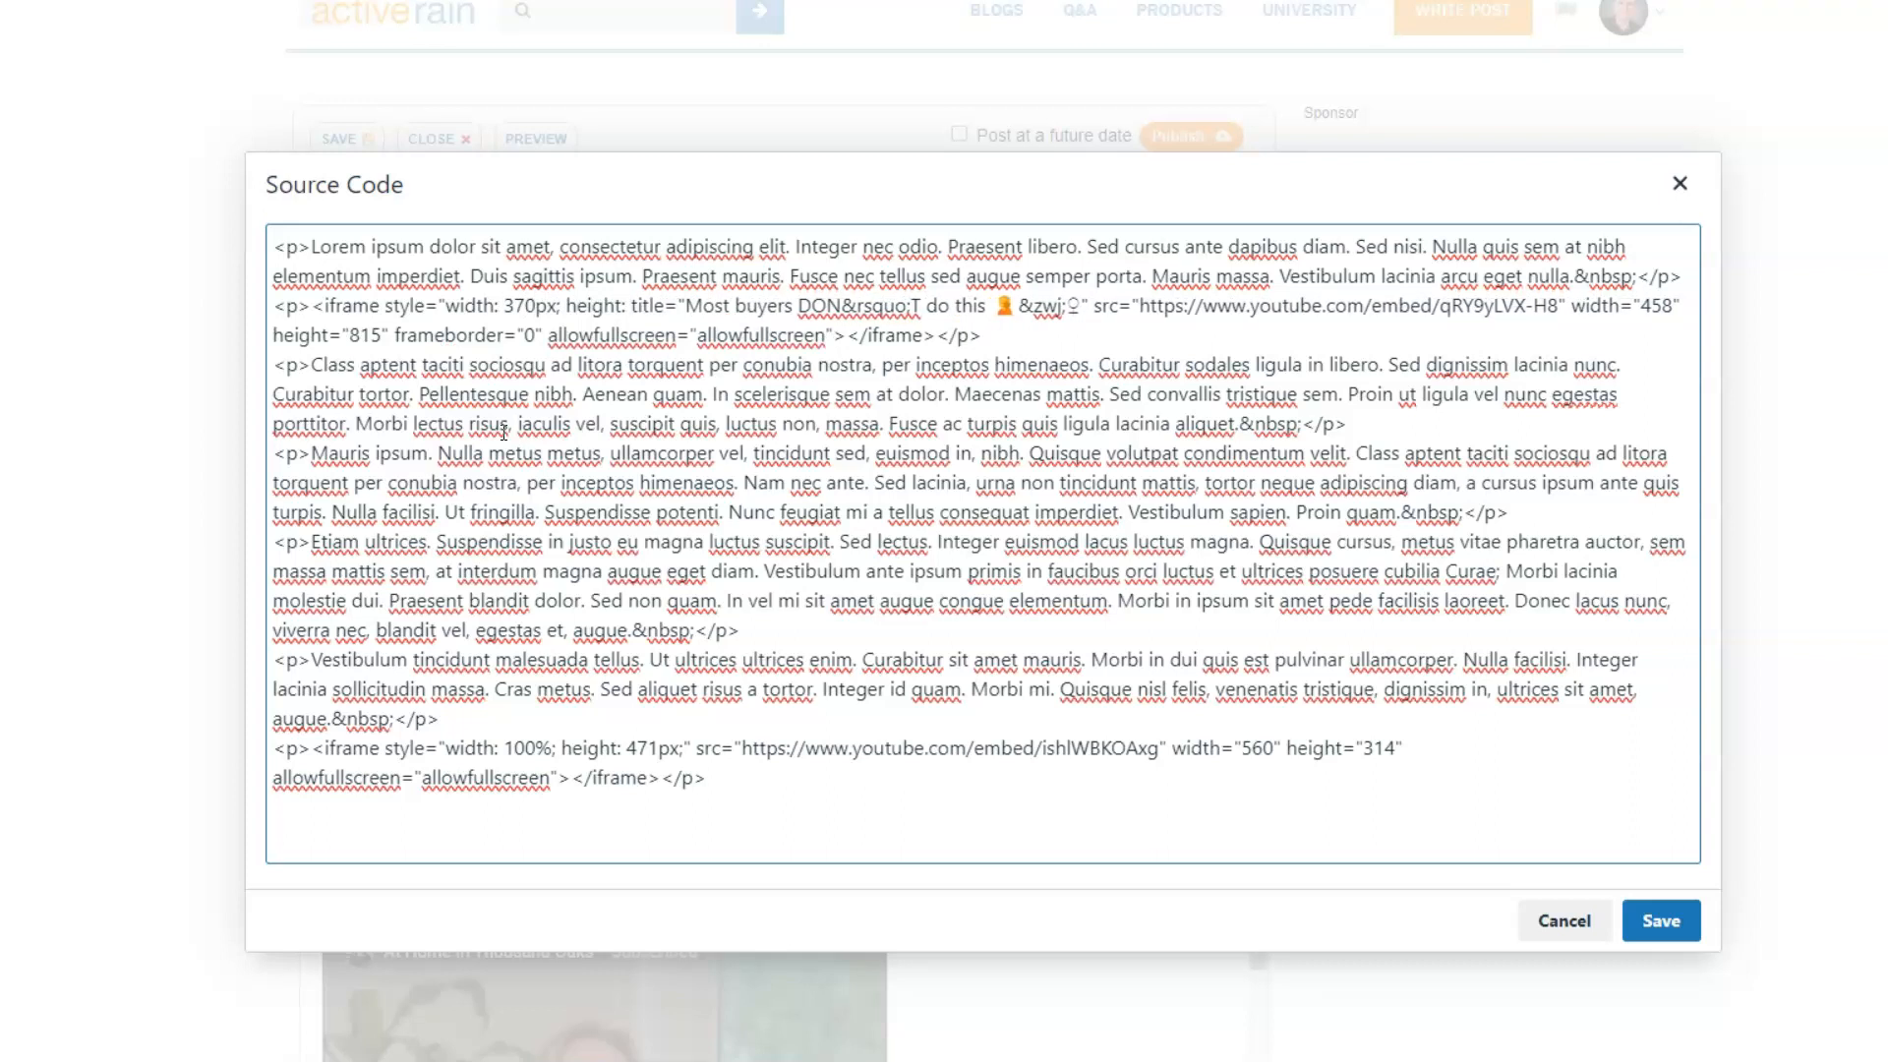
pyautogui.write(' 657px')
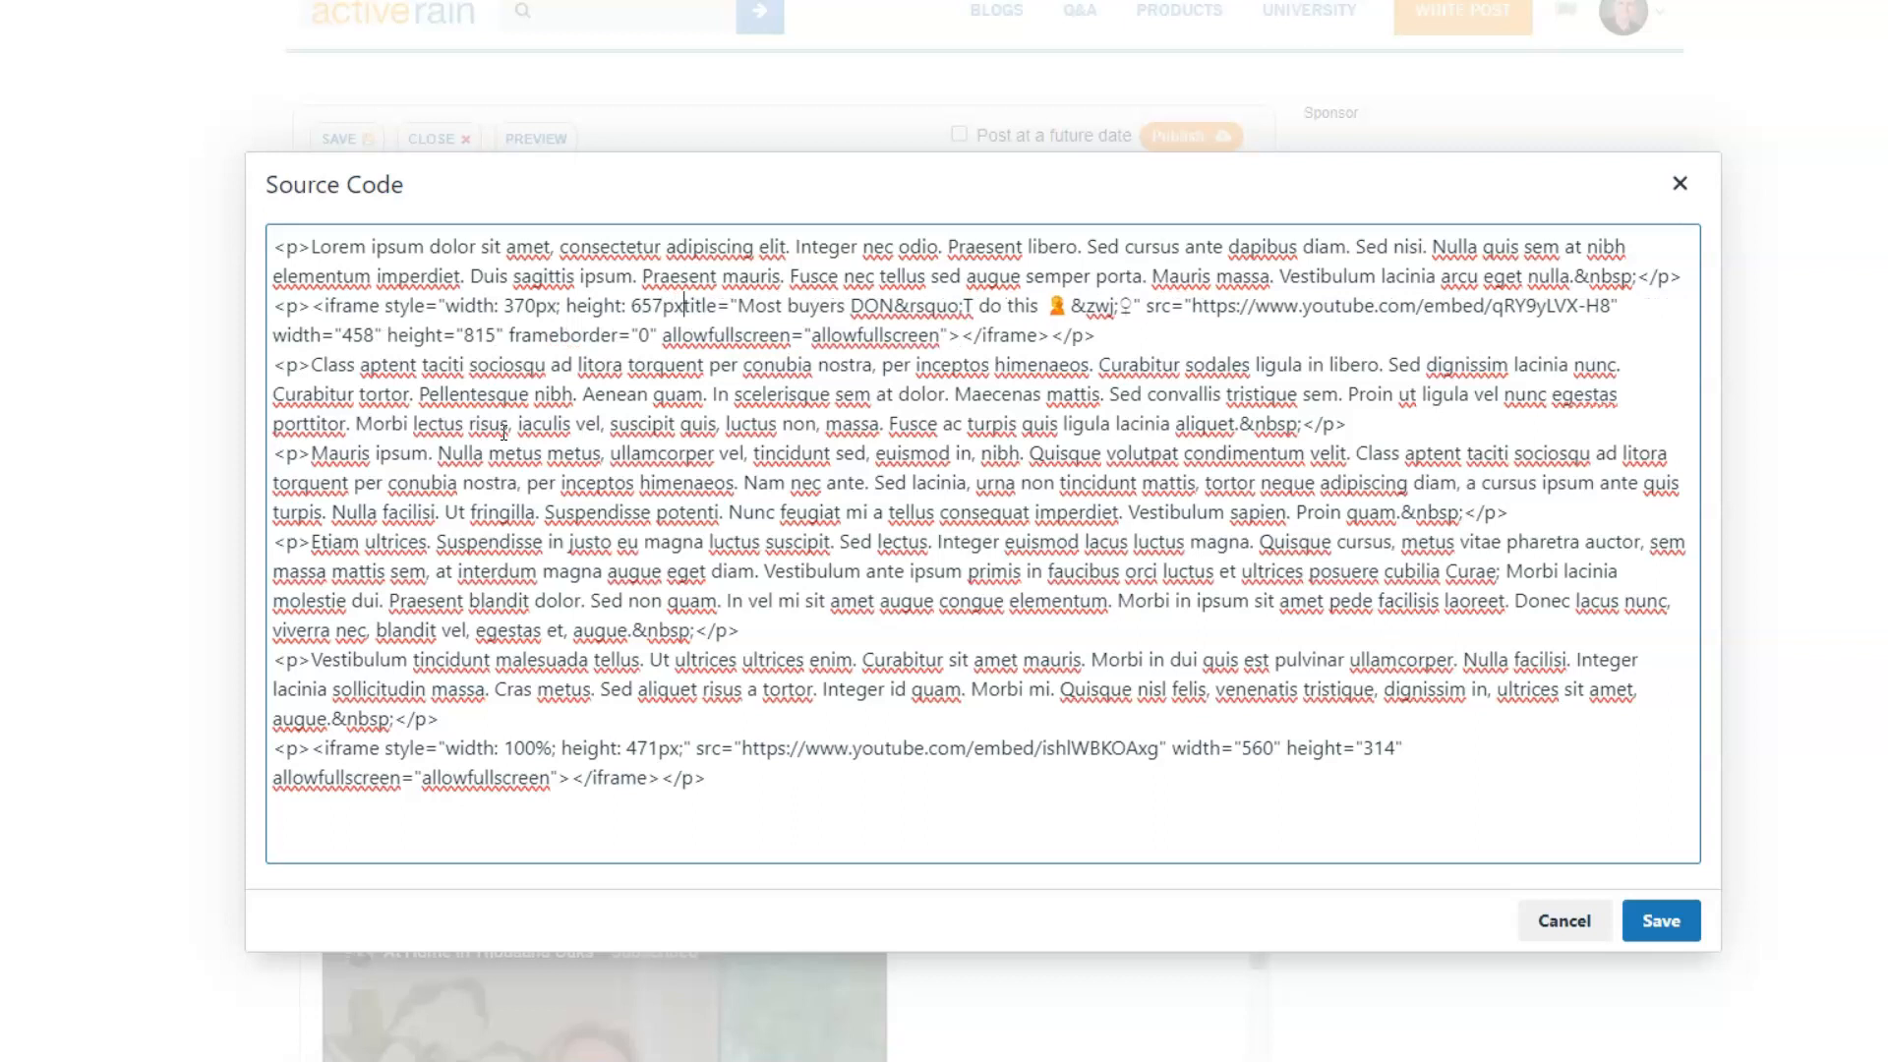
pyautogui.write('; ')
pyautogui.write('float')
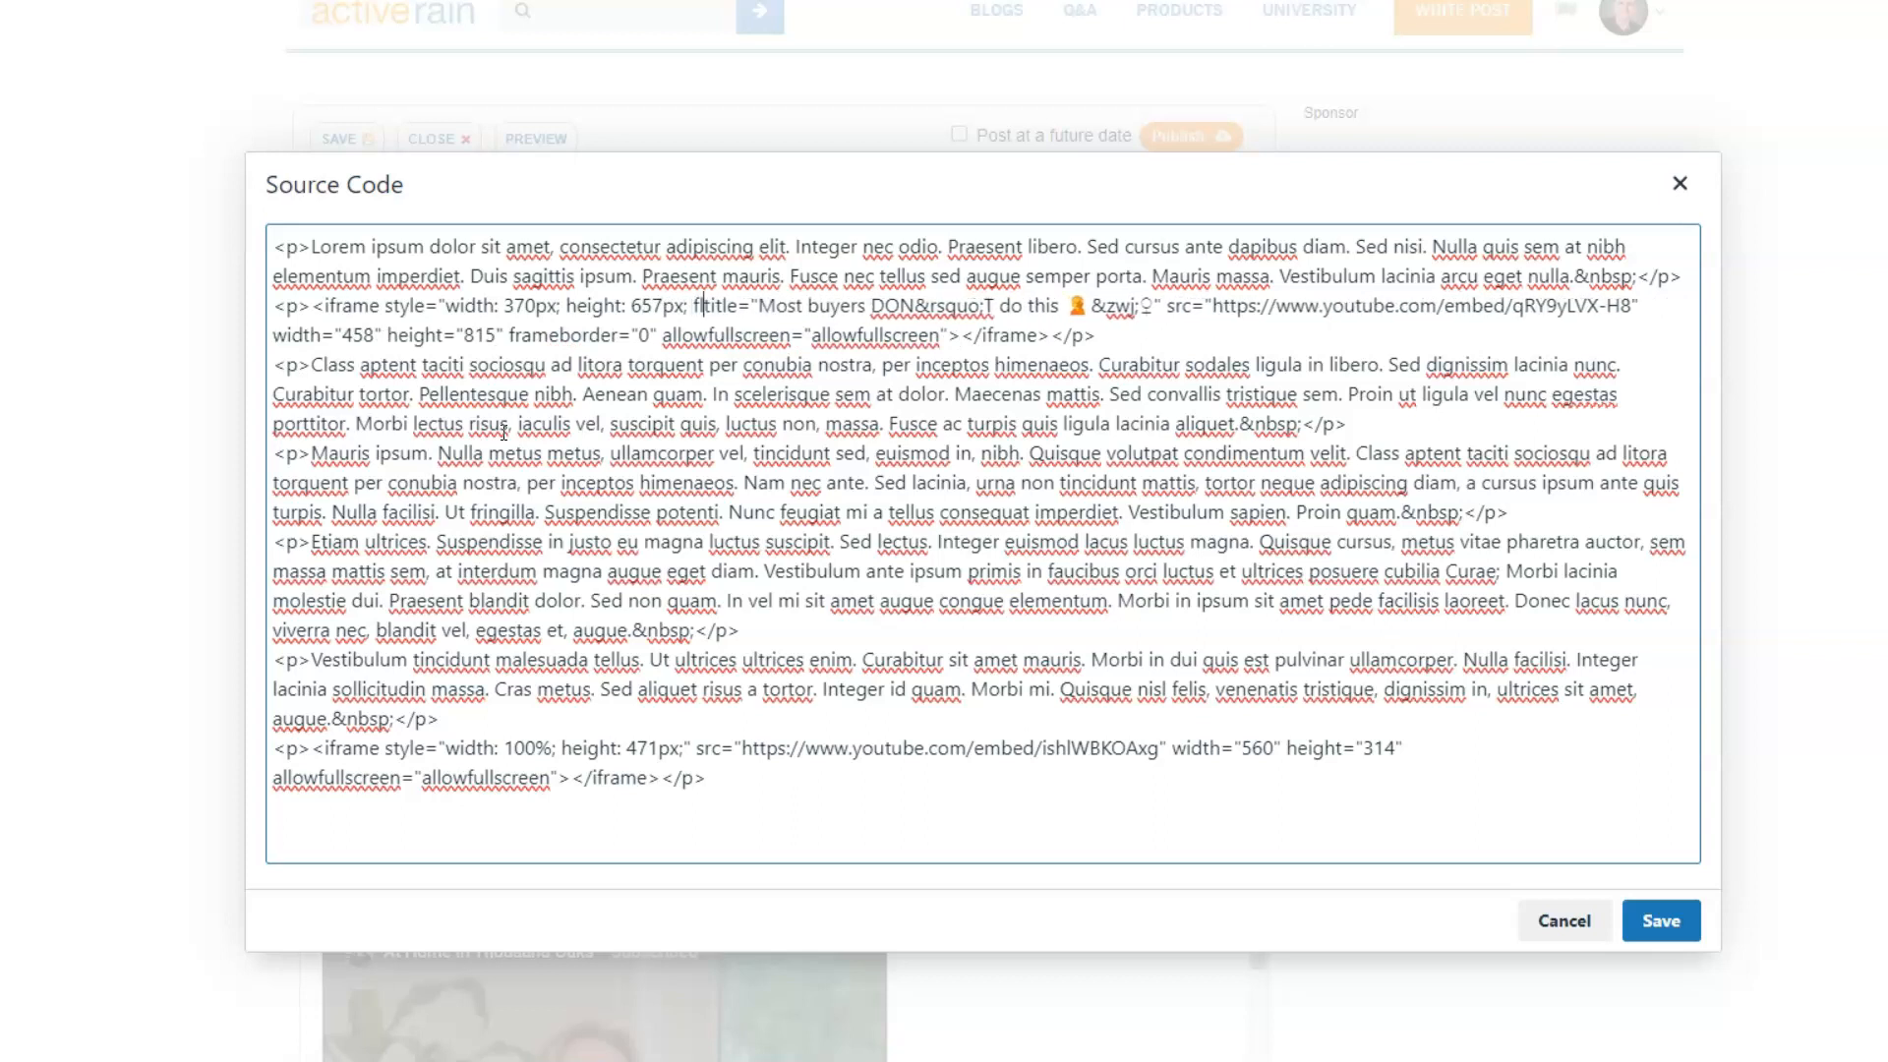
pyautogui.write(': right')
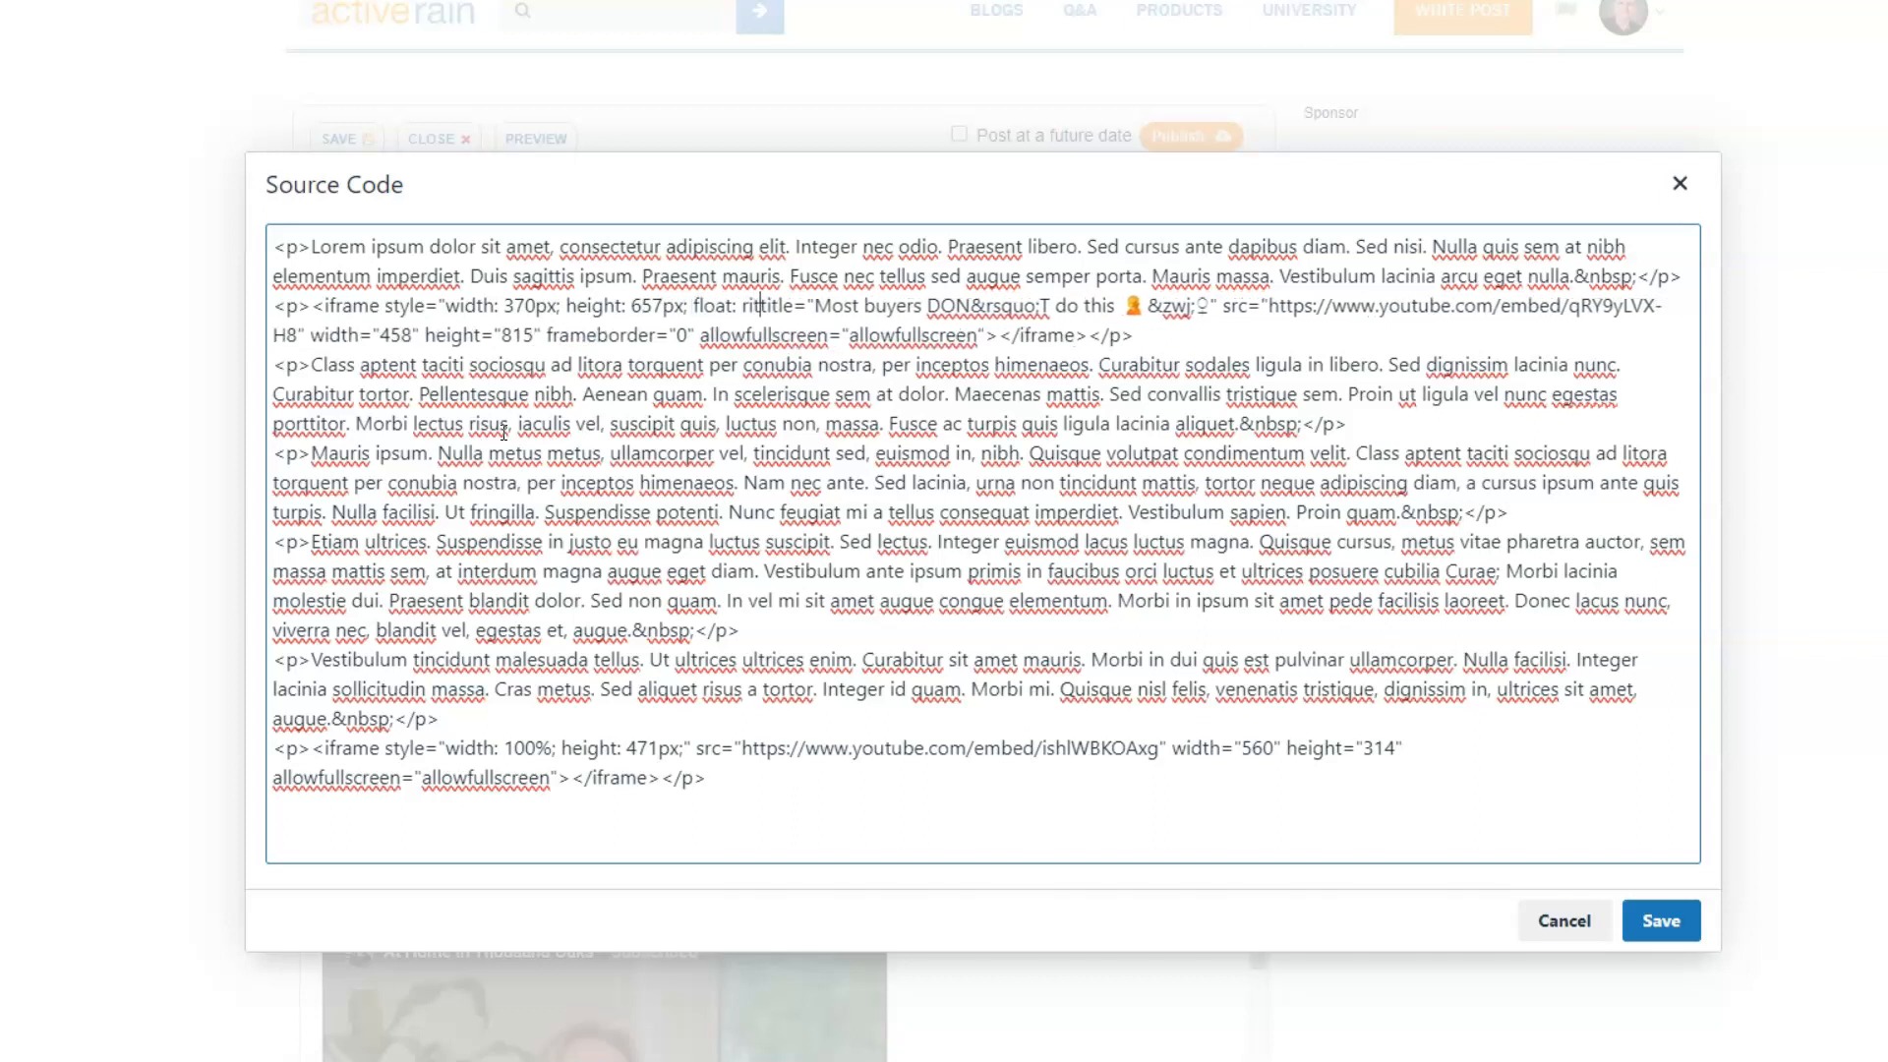
pyautogui.write('"')
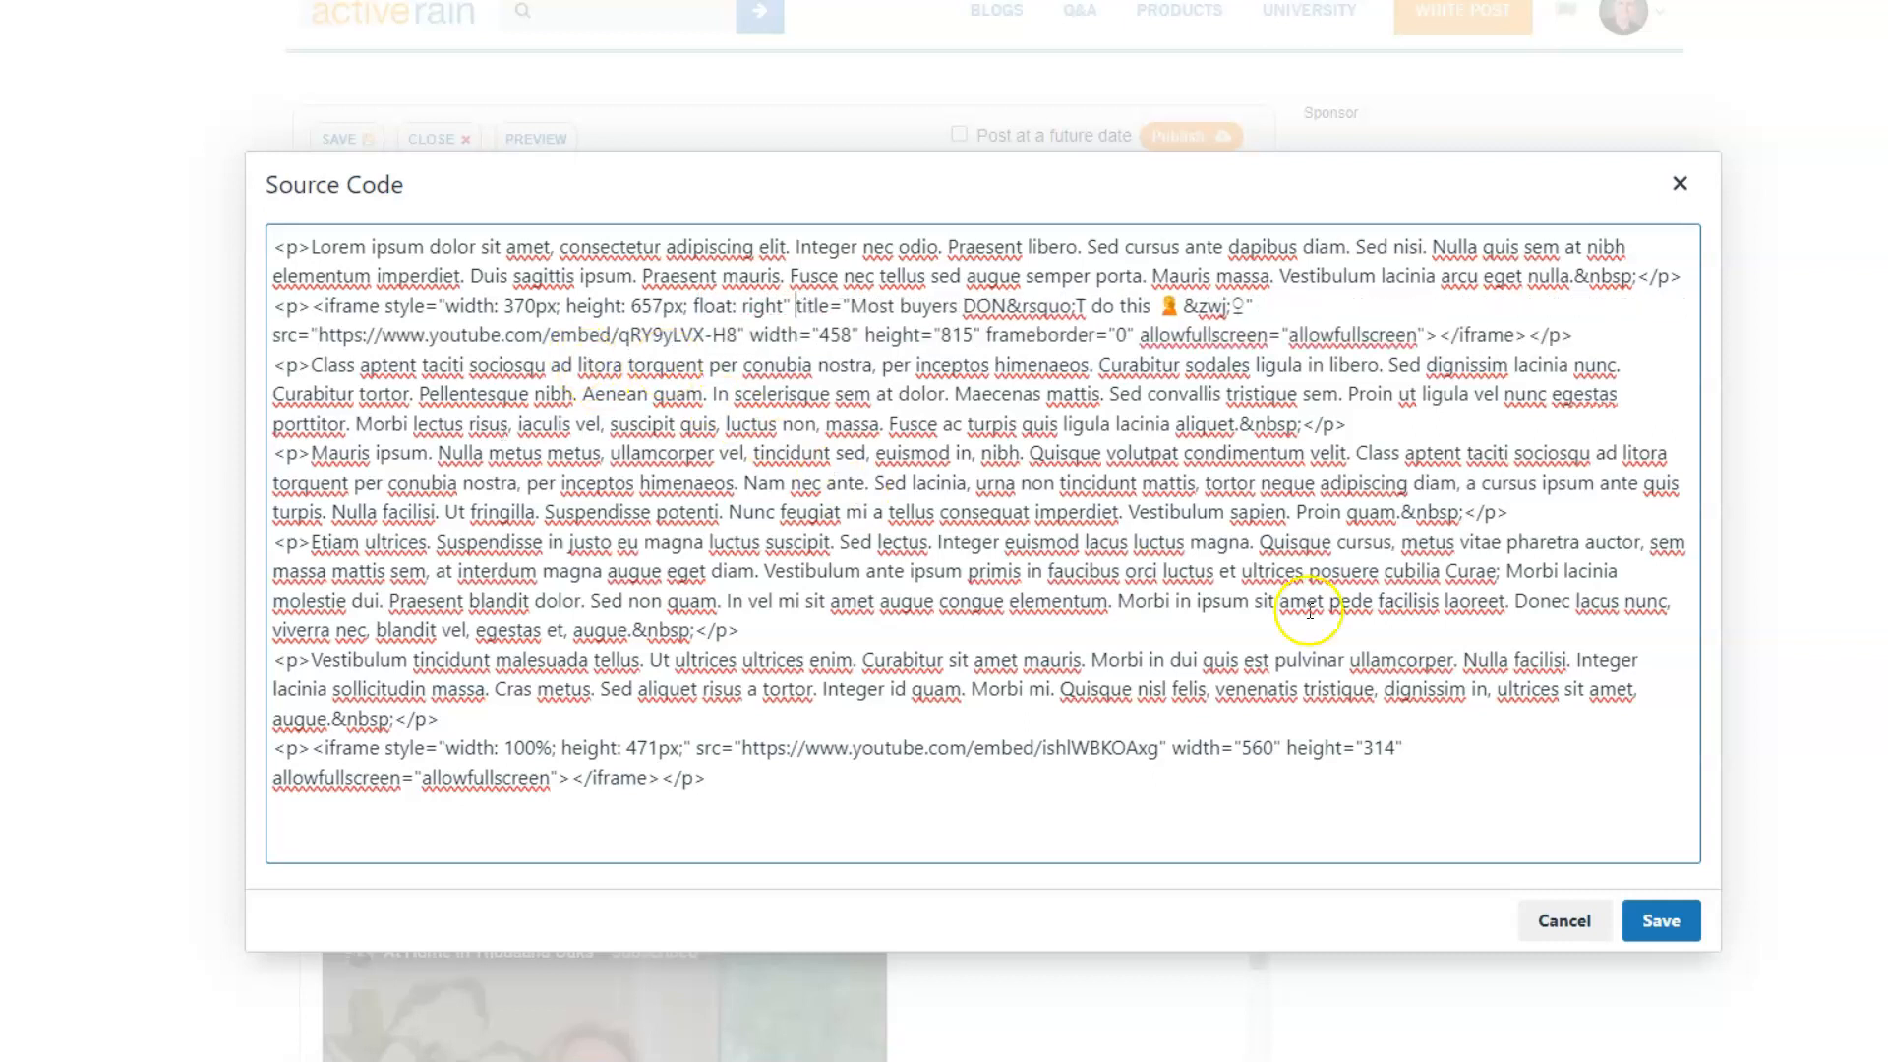
# - Add float: right to the Short's iframe style, close the attribute's quotation marks, and apply the source code change
pyautogui.click(1678, 926)
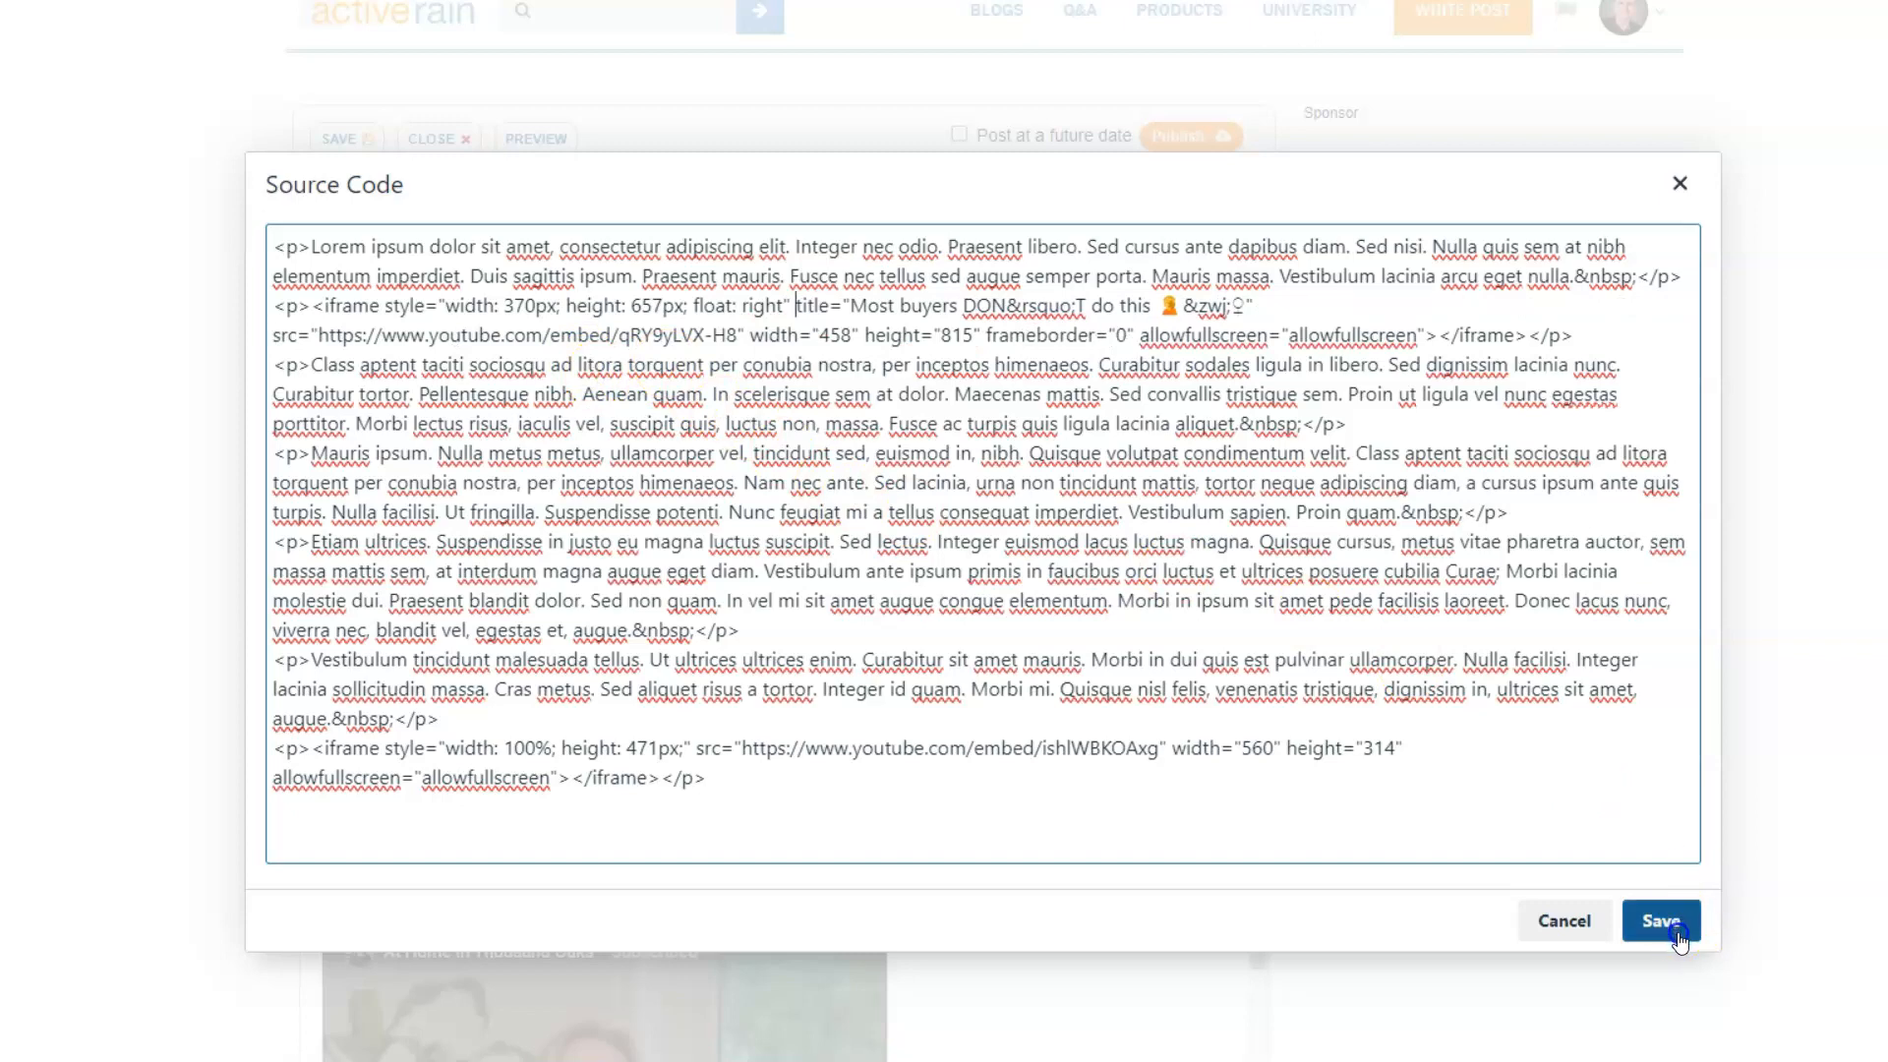
# - Check the Short's placement in the editor, save the post, and open its preview
pyautogui.scroll(-2, 548, 905)
pyautogui.scroll(1, 539, 903)
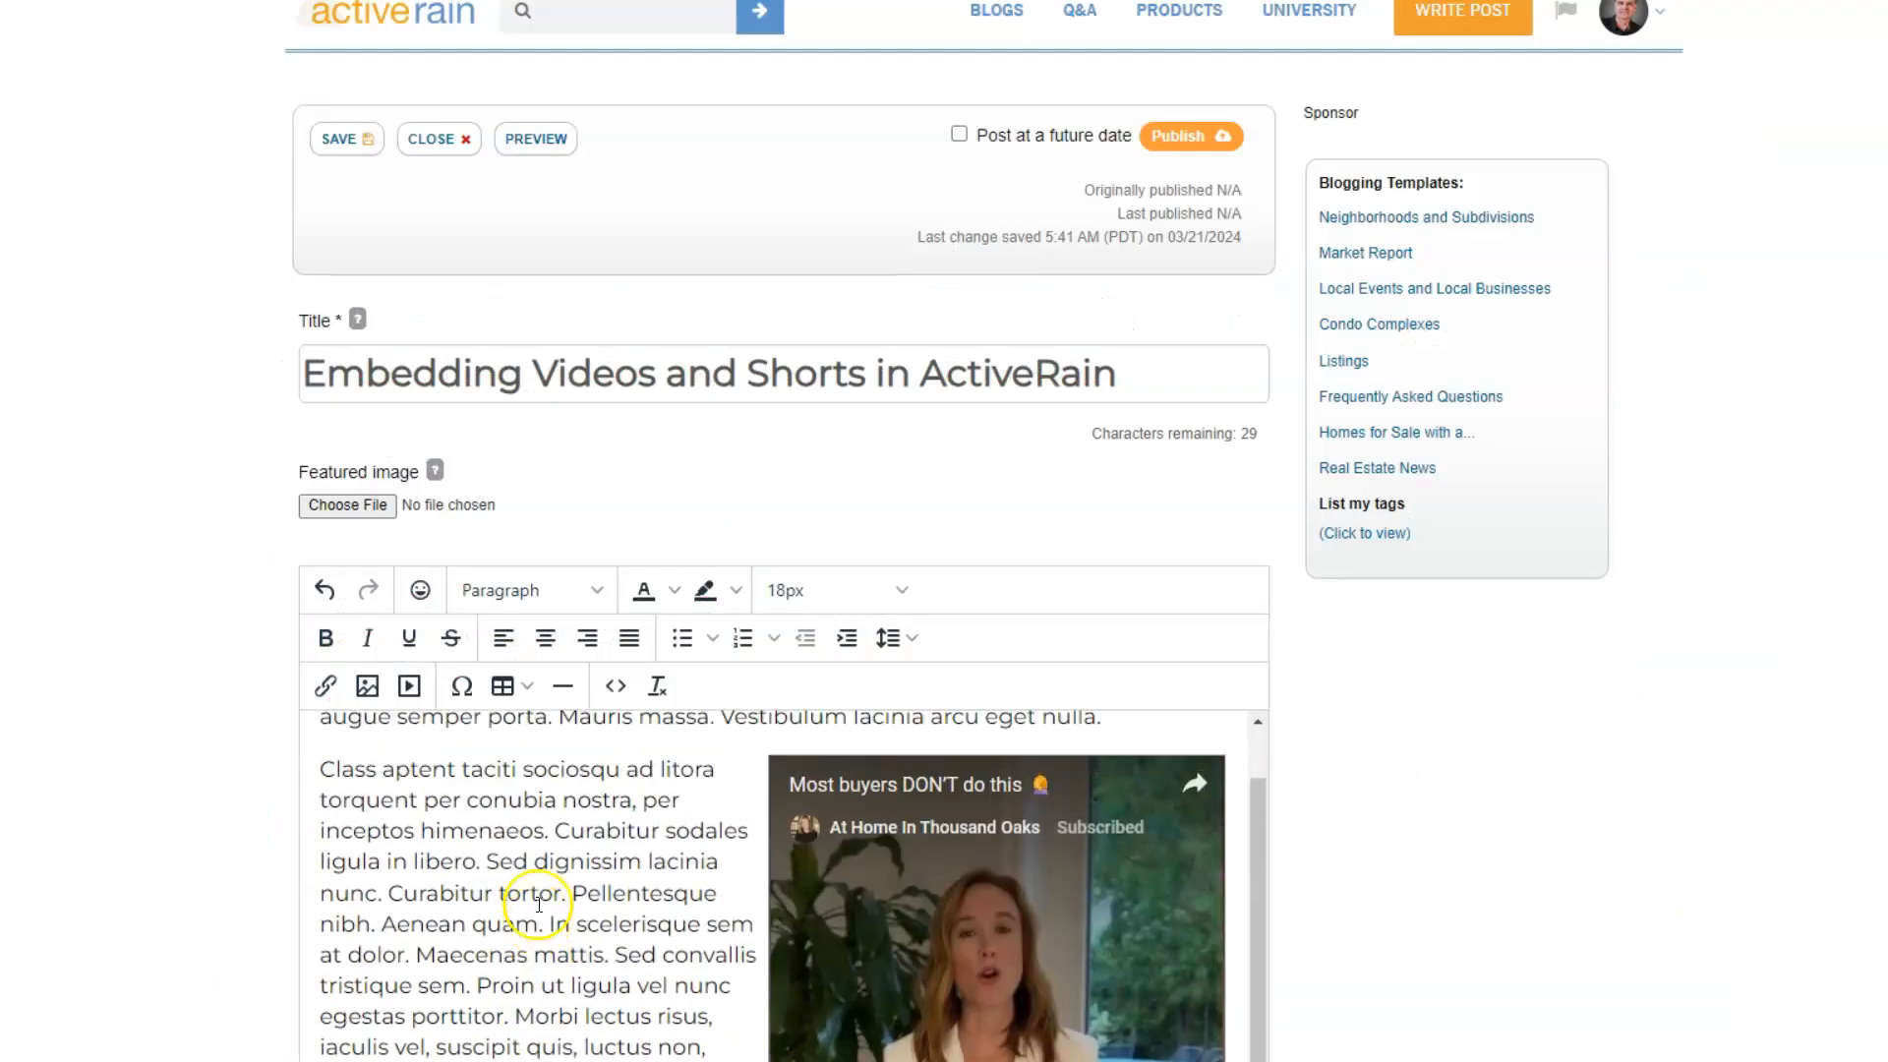
pyautogui.click(336, 144)
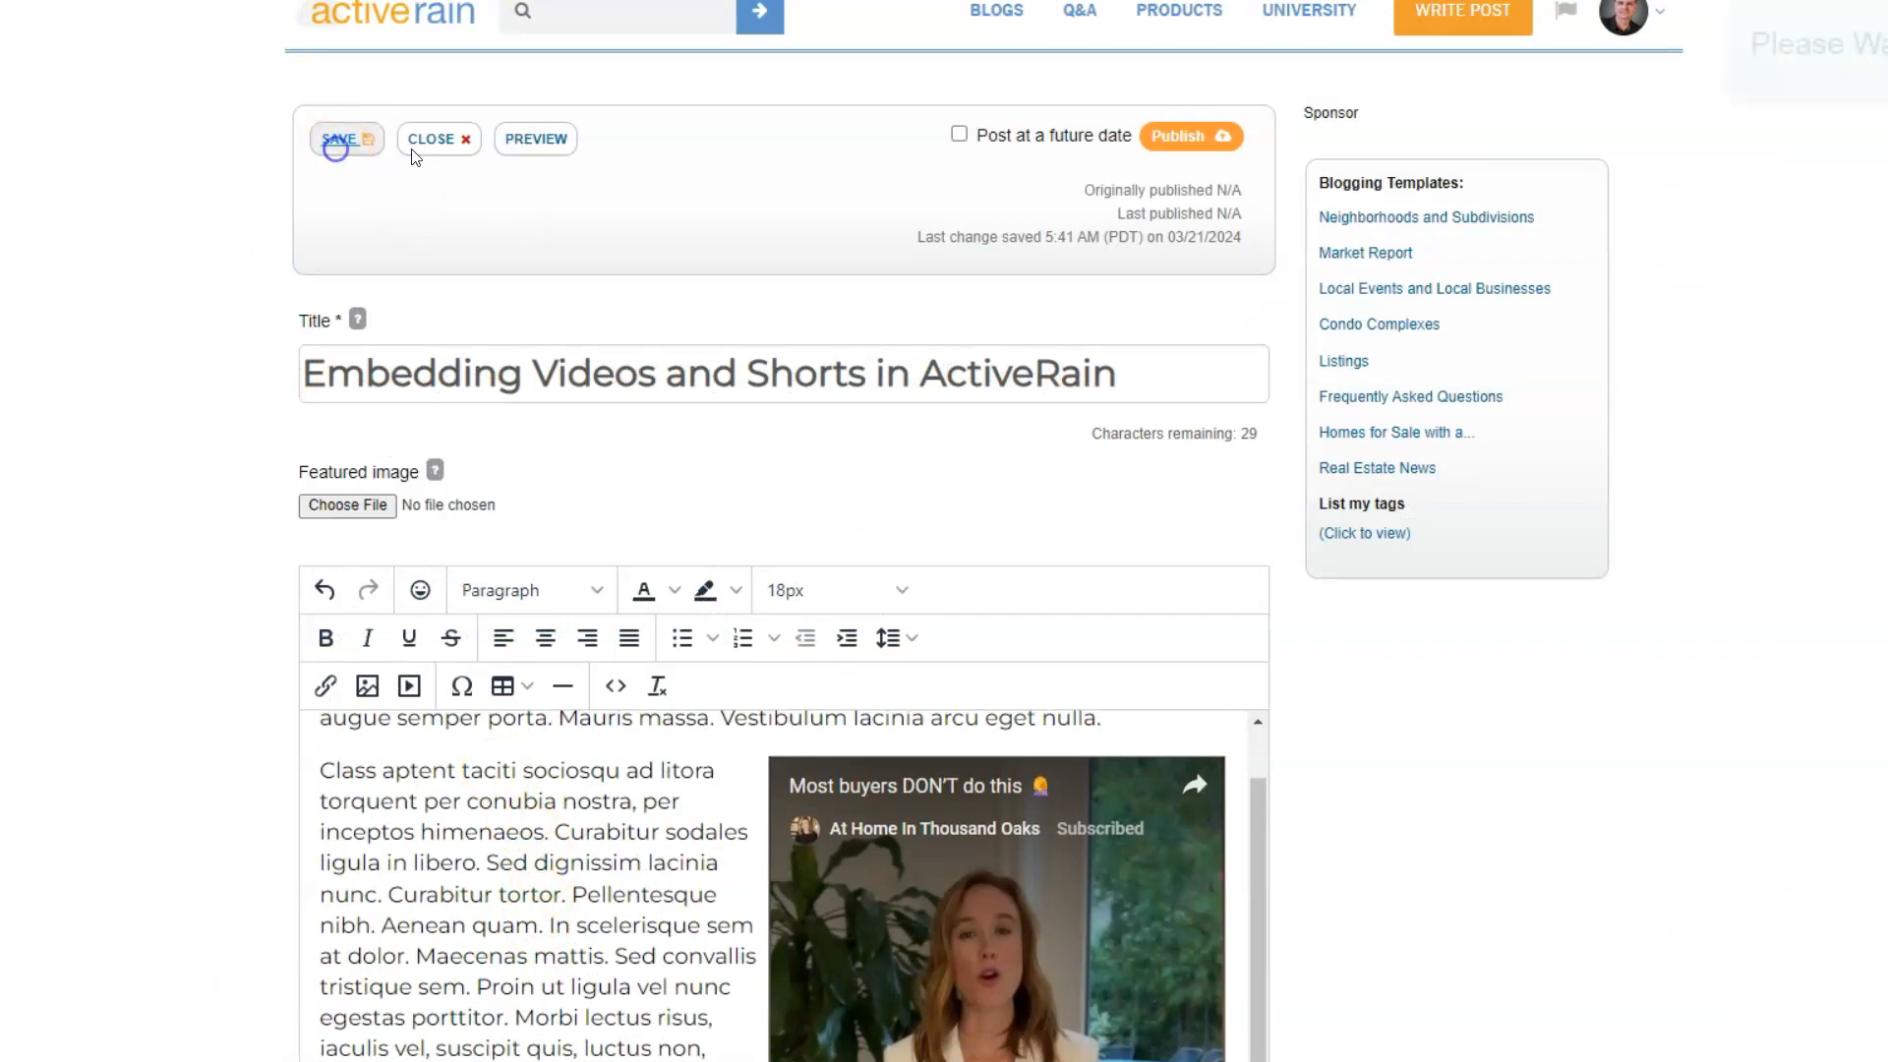
pyautogui.click(536, 142)
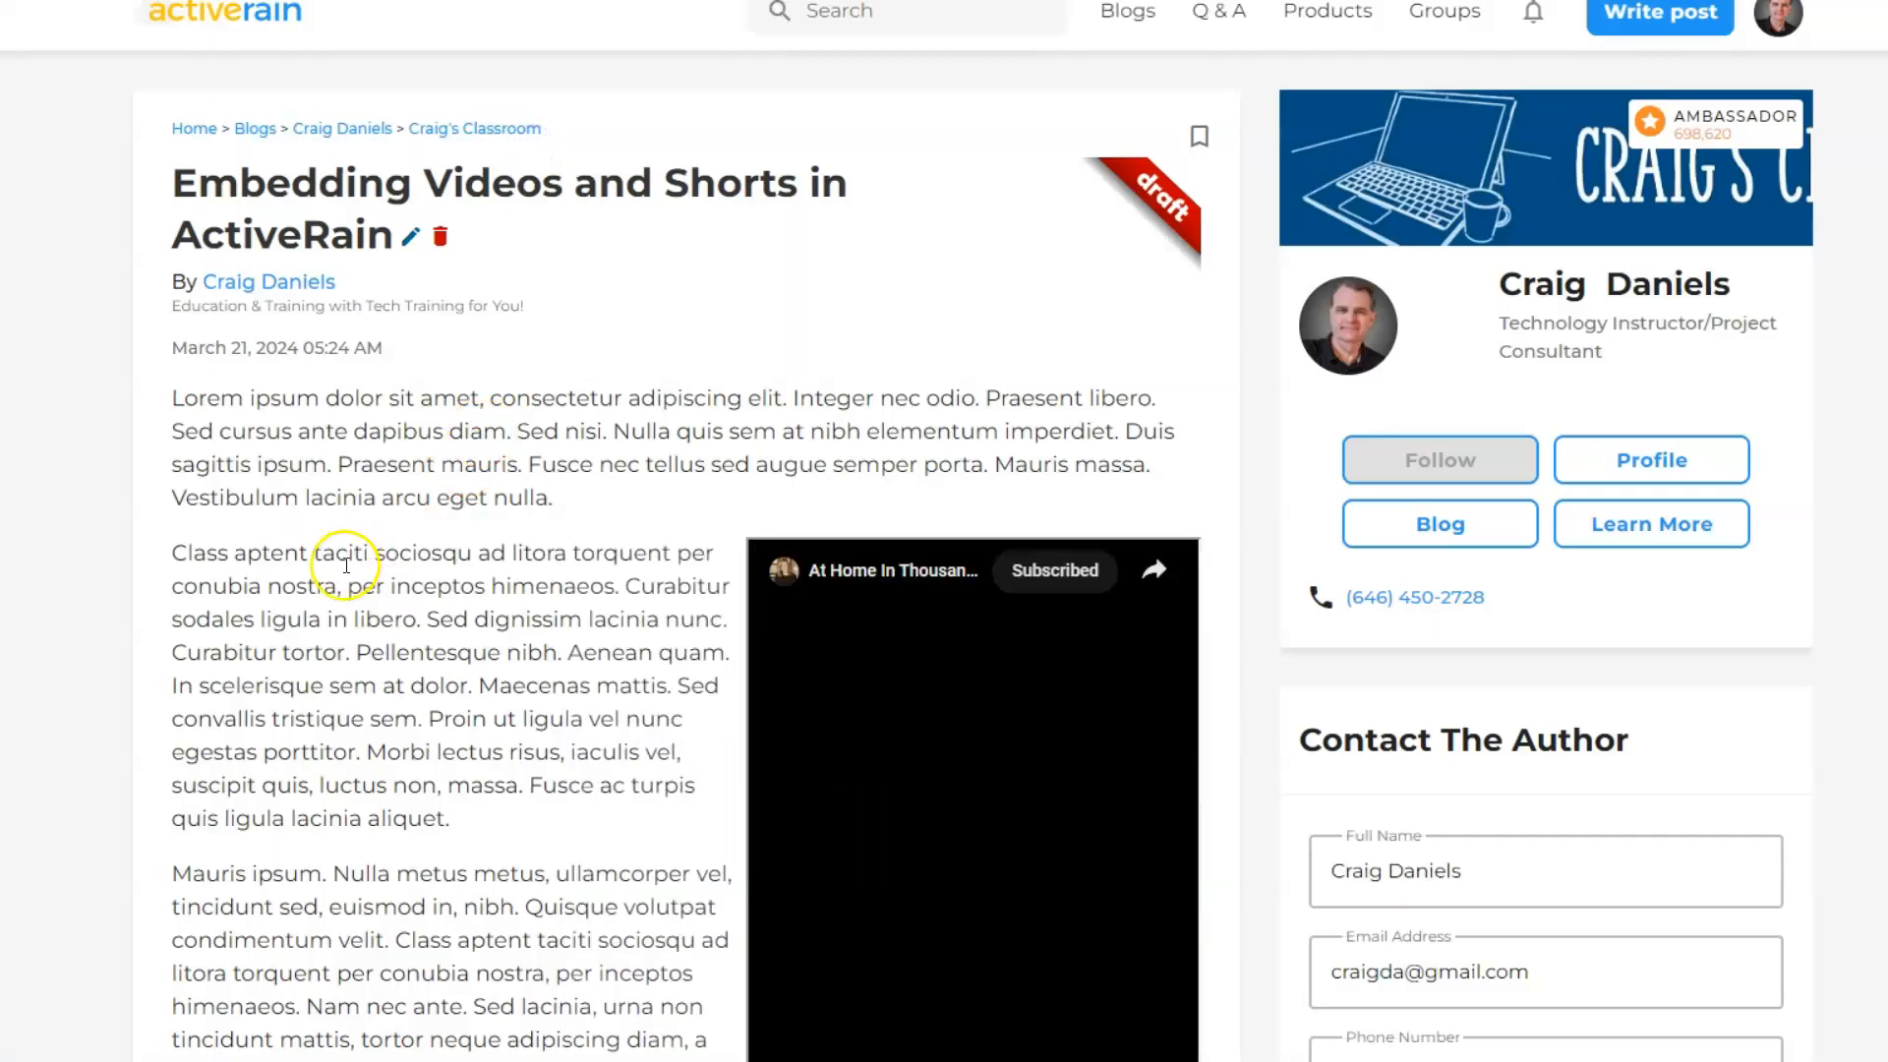
# - Examine in the preview how the text wraps around the Short and how the full-width video sits below it
pyautogui.scroll(-3, 462, 540)
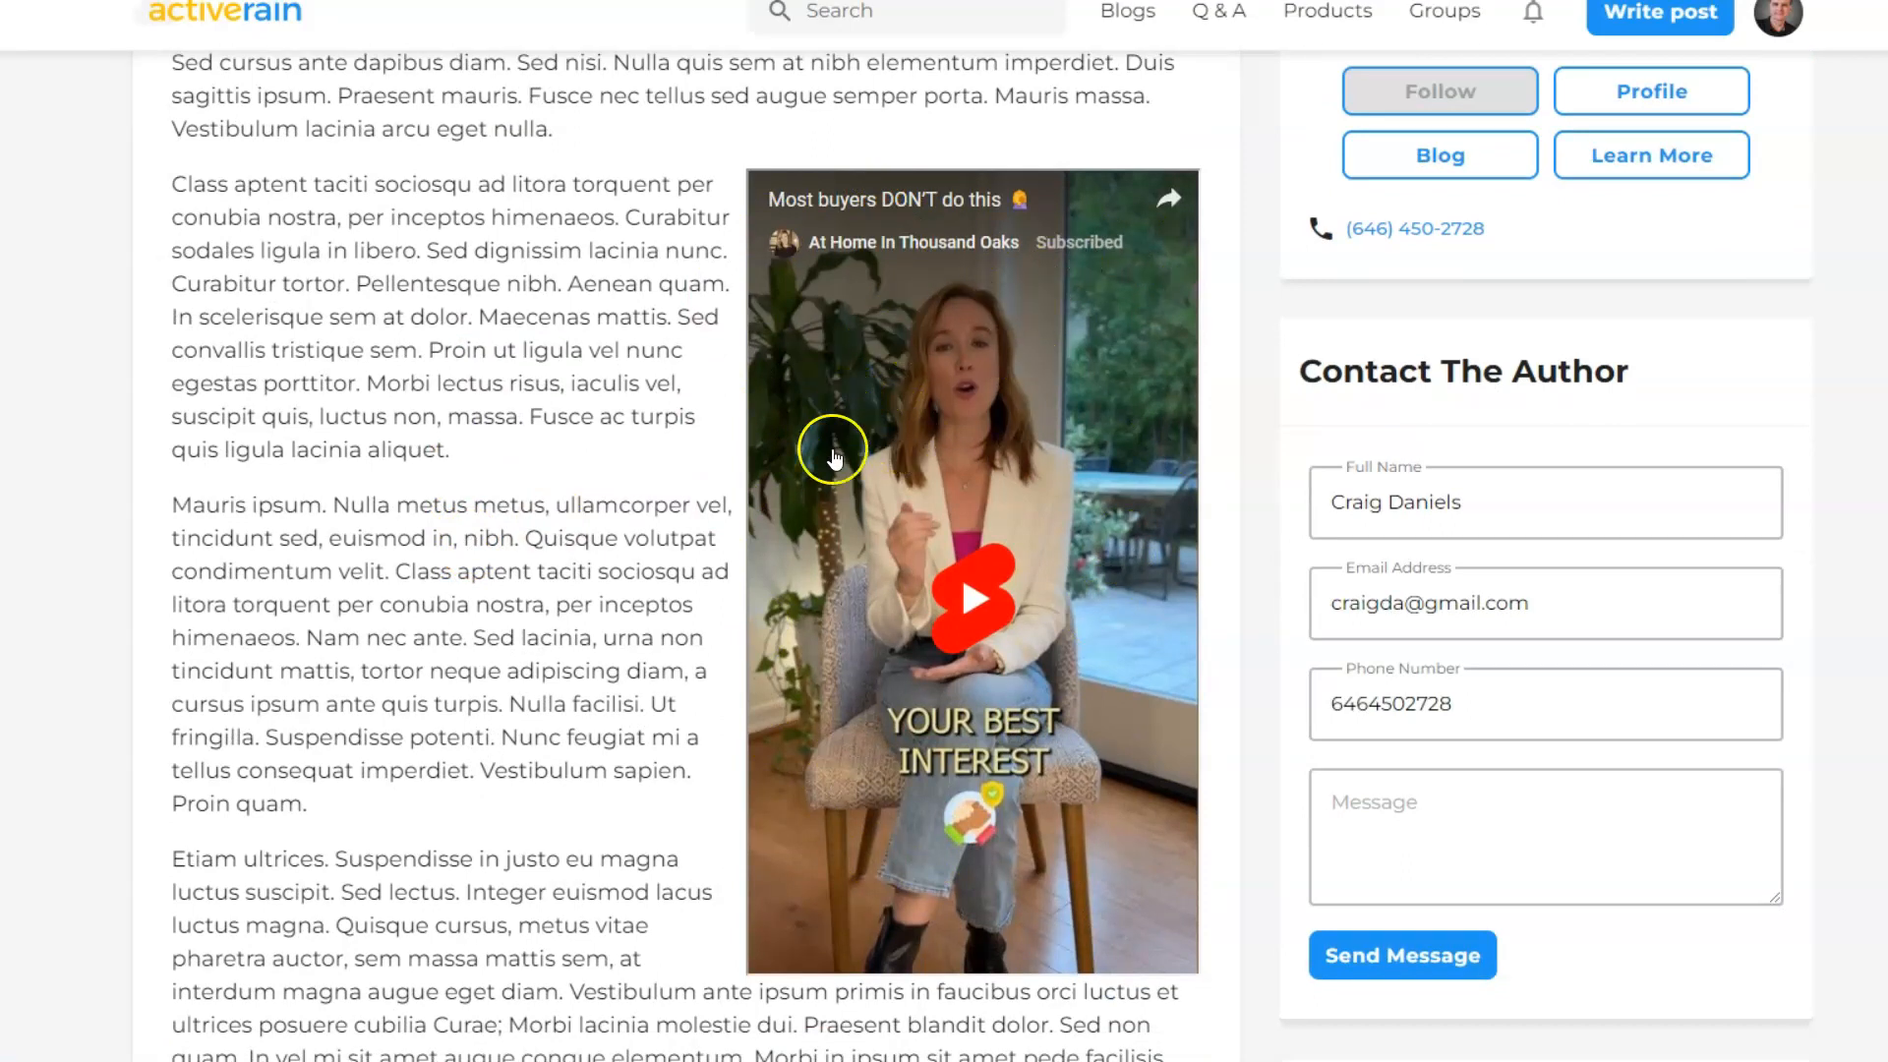
pyautogui.scroll(3, 630, 531)
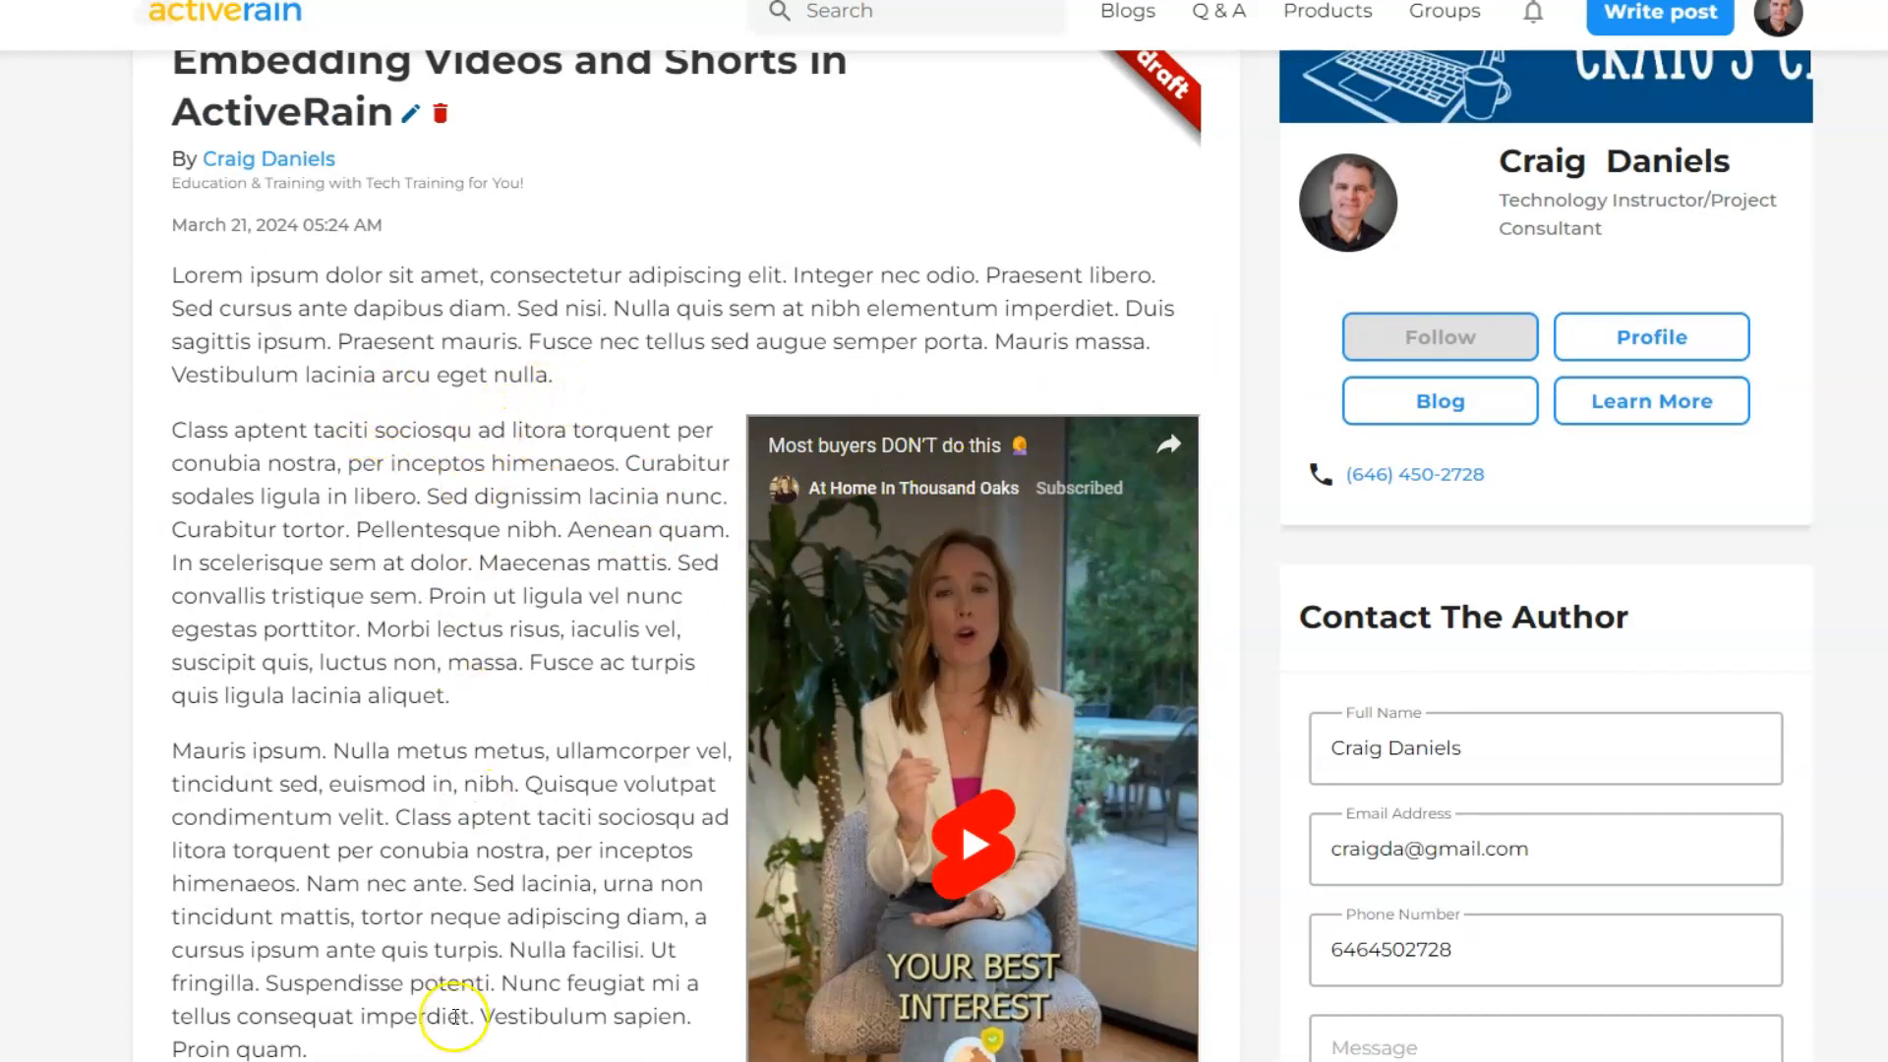
pyautogui.scroll(-1, 477, 660)
pyautogui.scroll(-3, 477, 660)
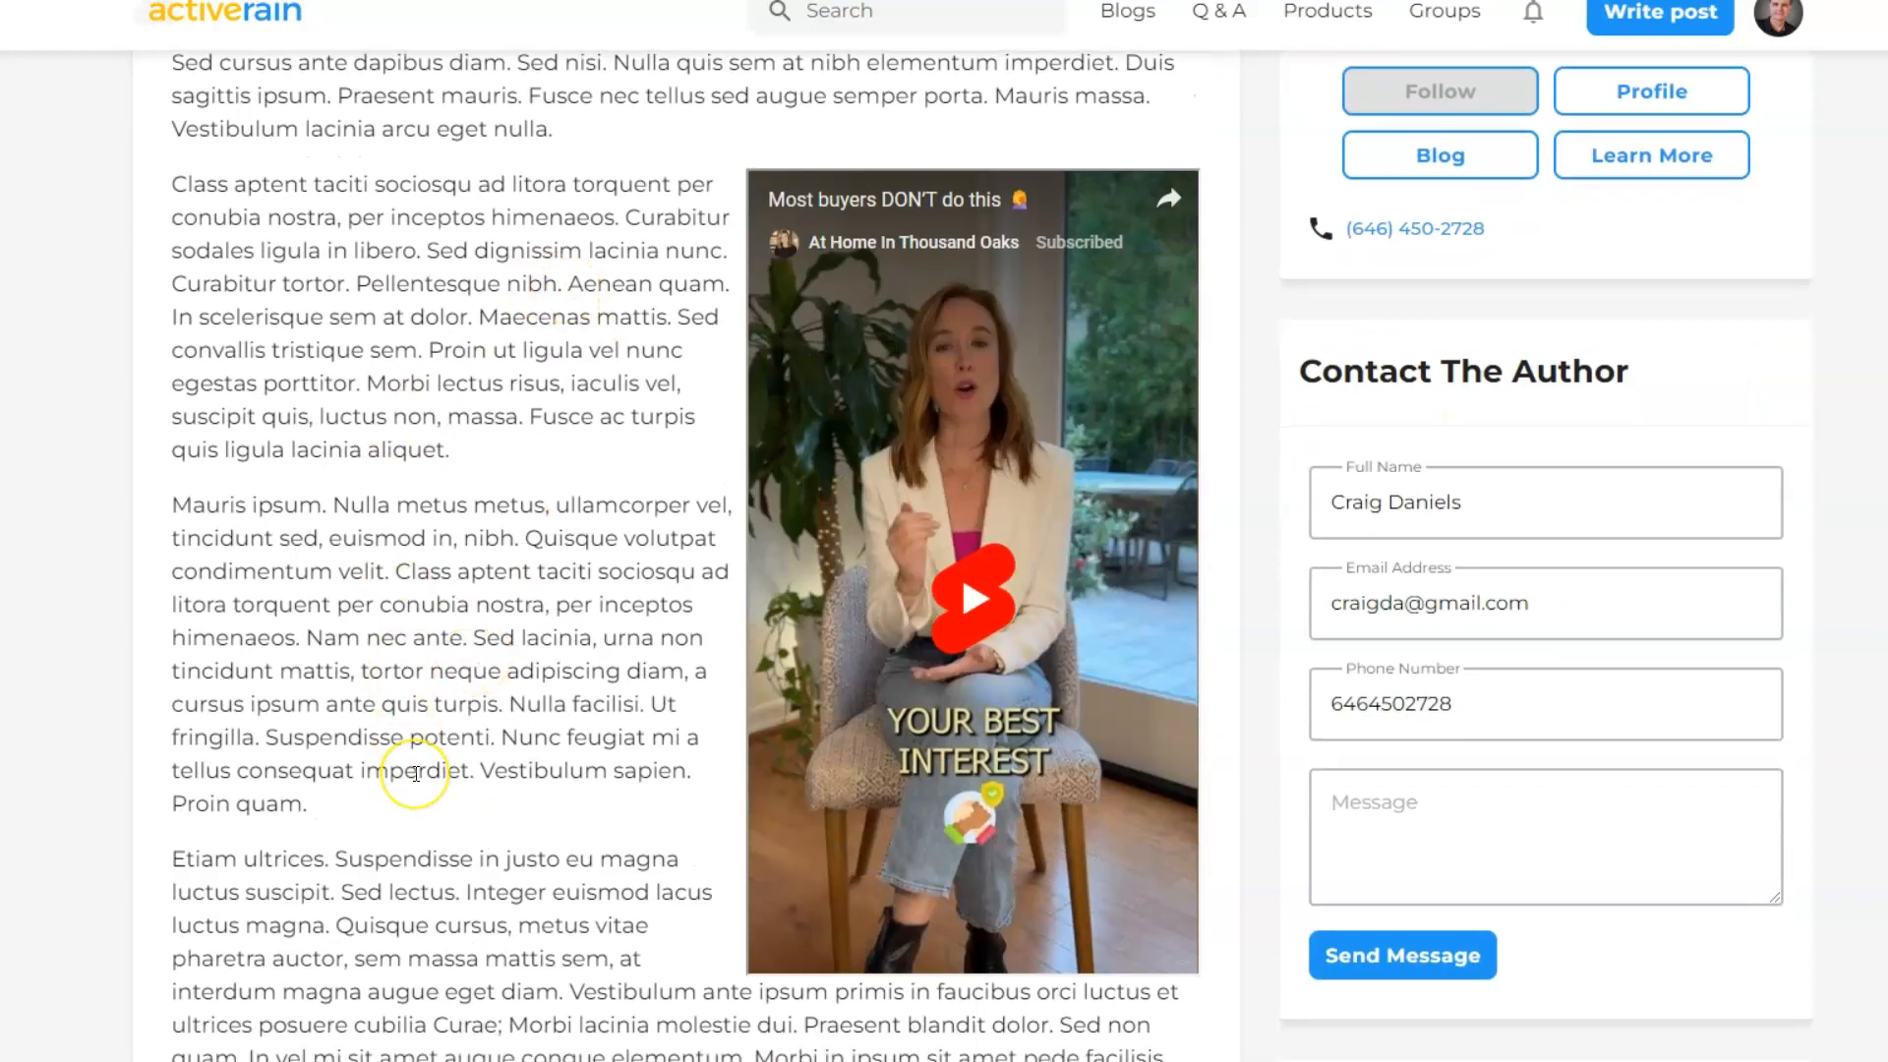
pyautogui.scroll(2, 416, 774)
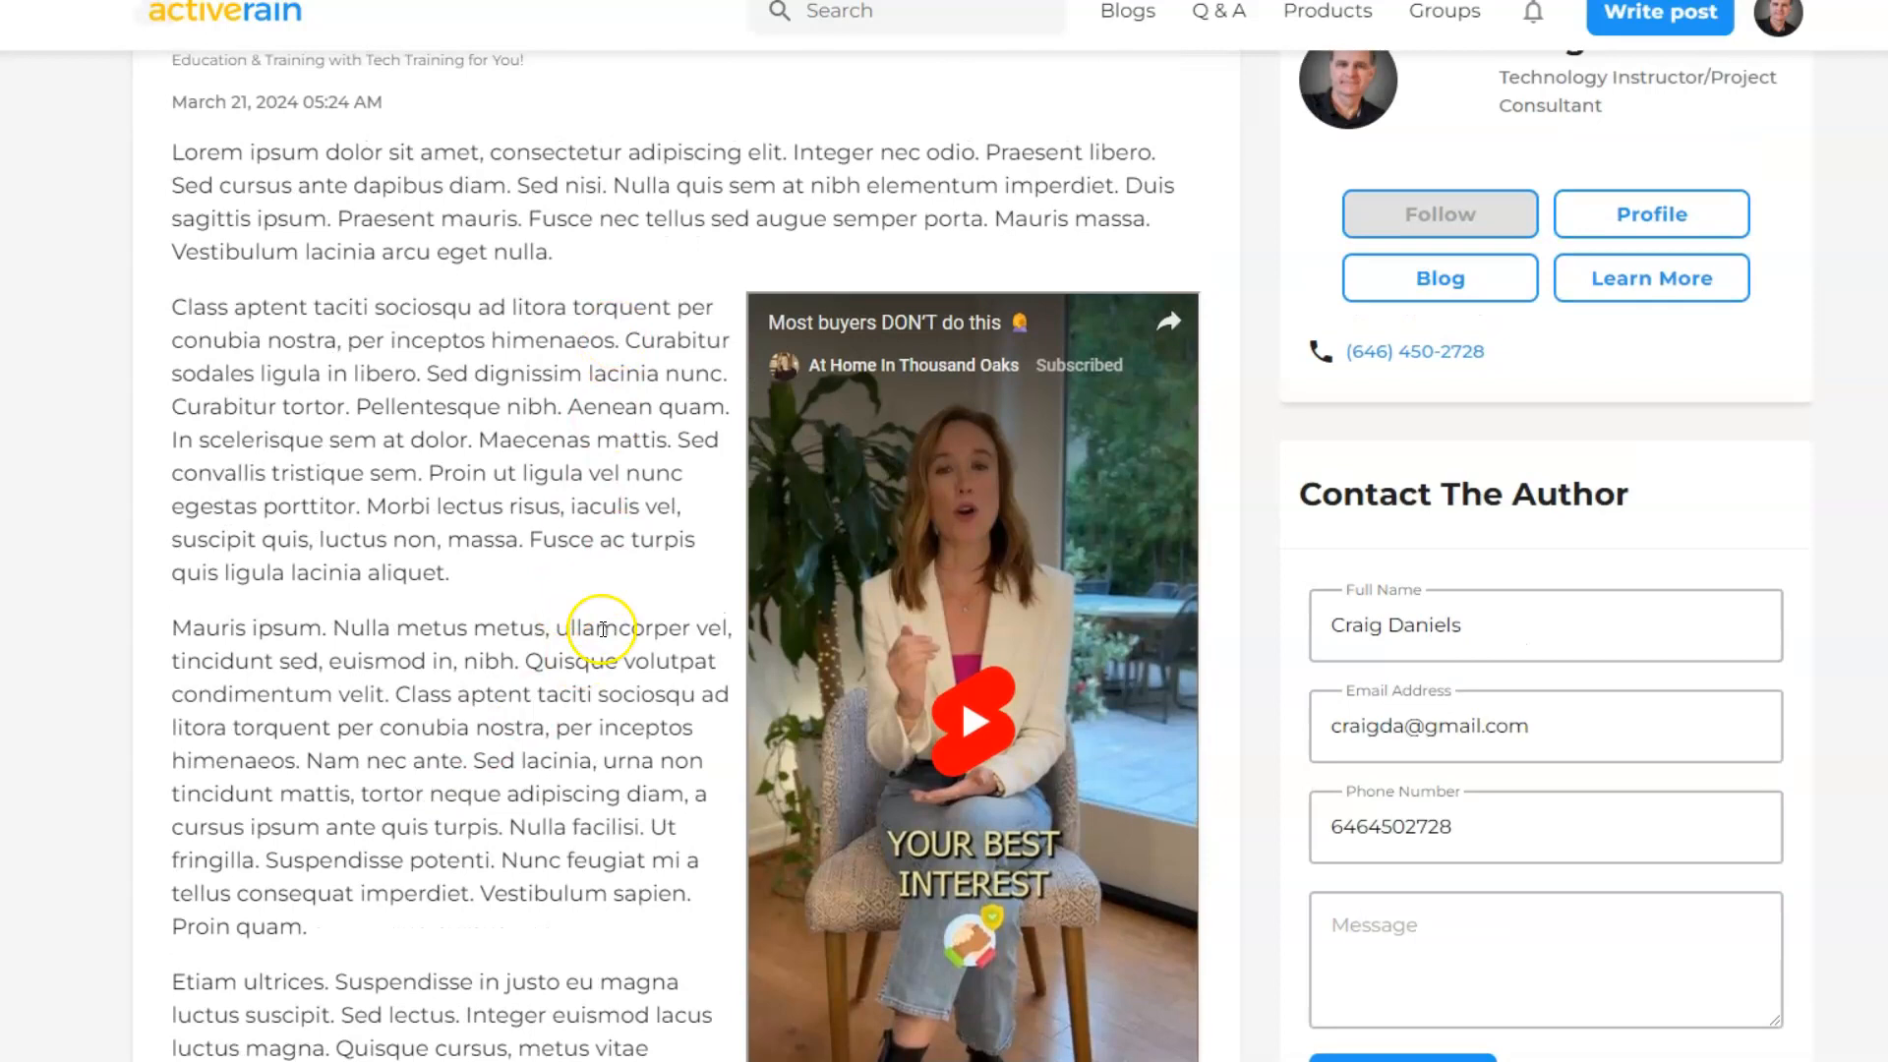
pyautogui.scroll(1, 600, 629)
pyautogui.scroll(-10, 600, 629)
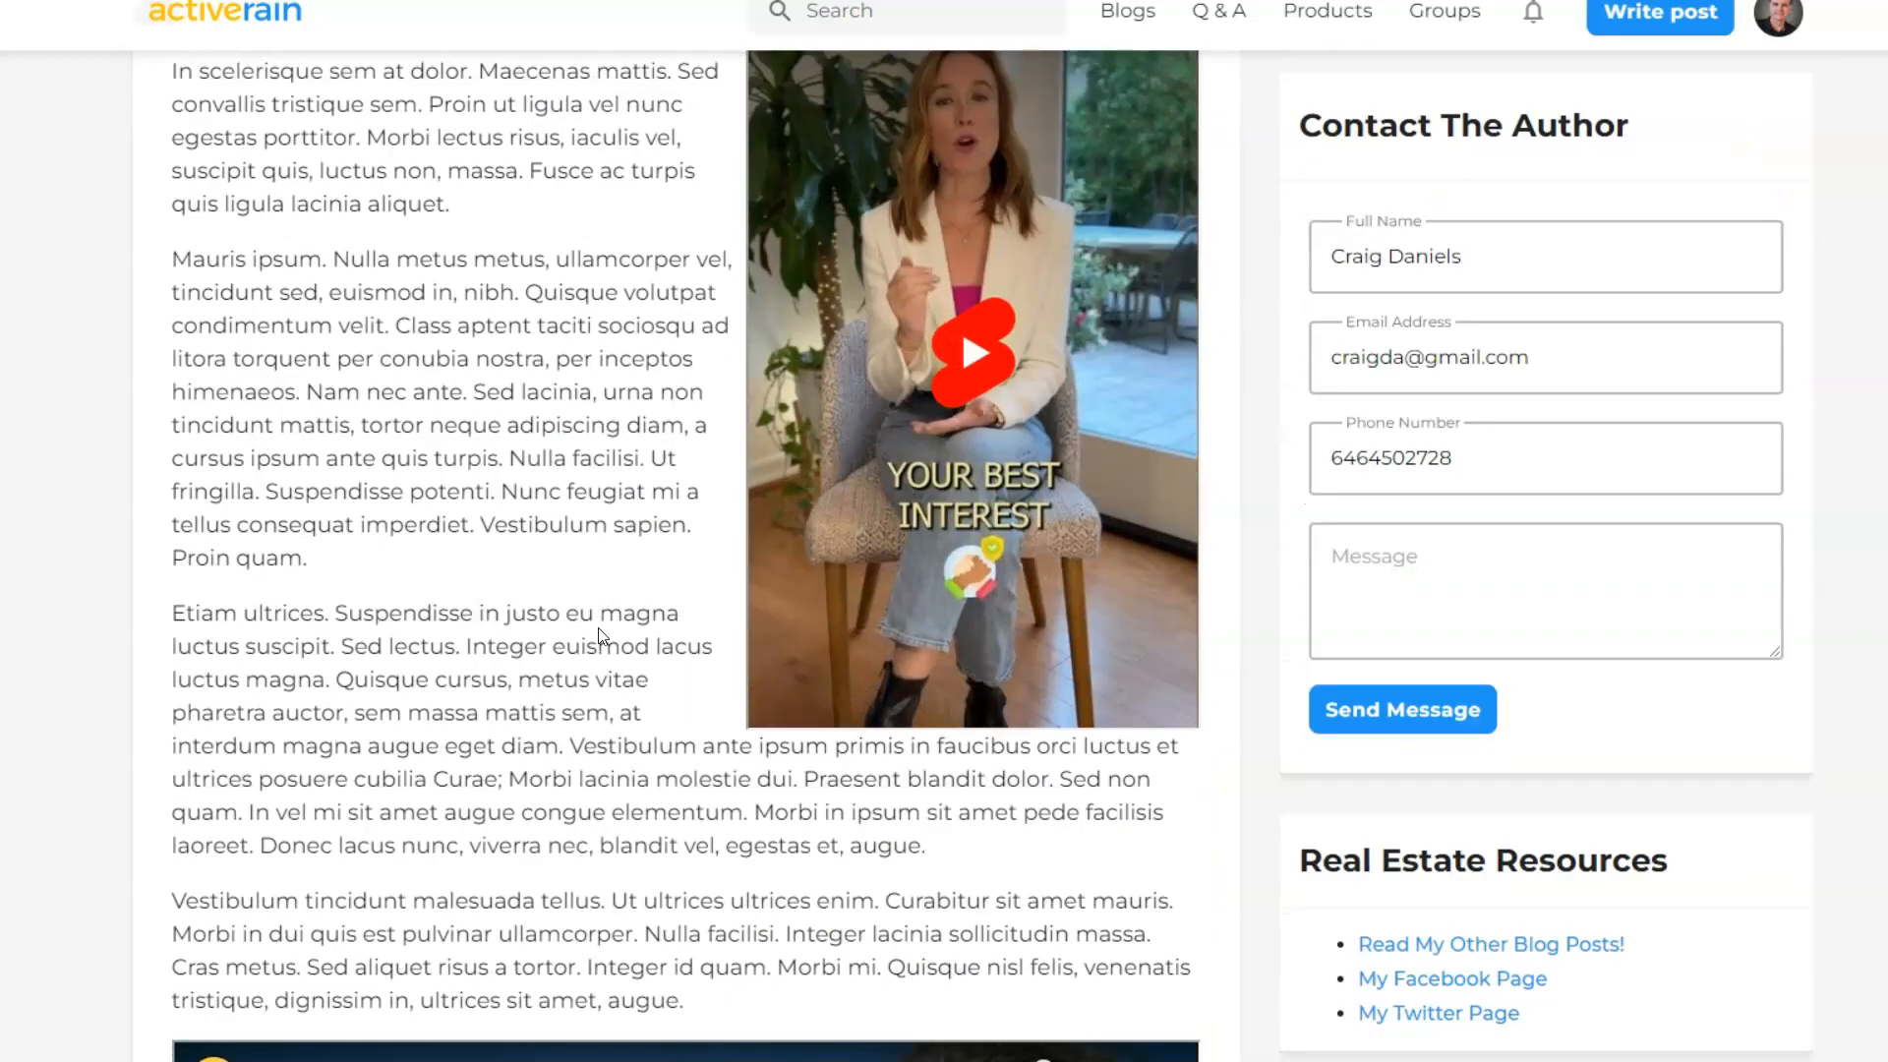
pyautogui.scroll(-3, 580, 349)
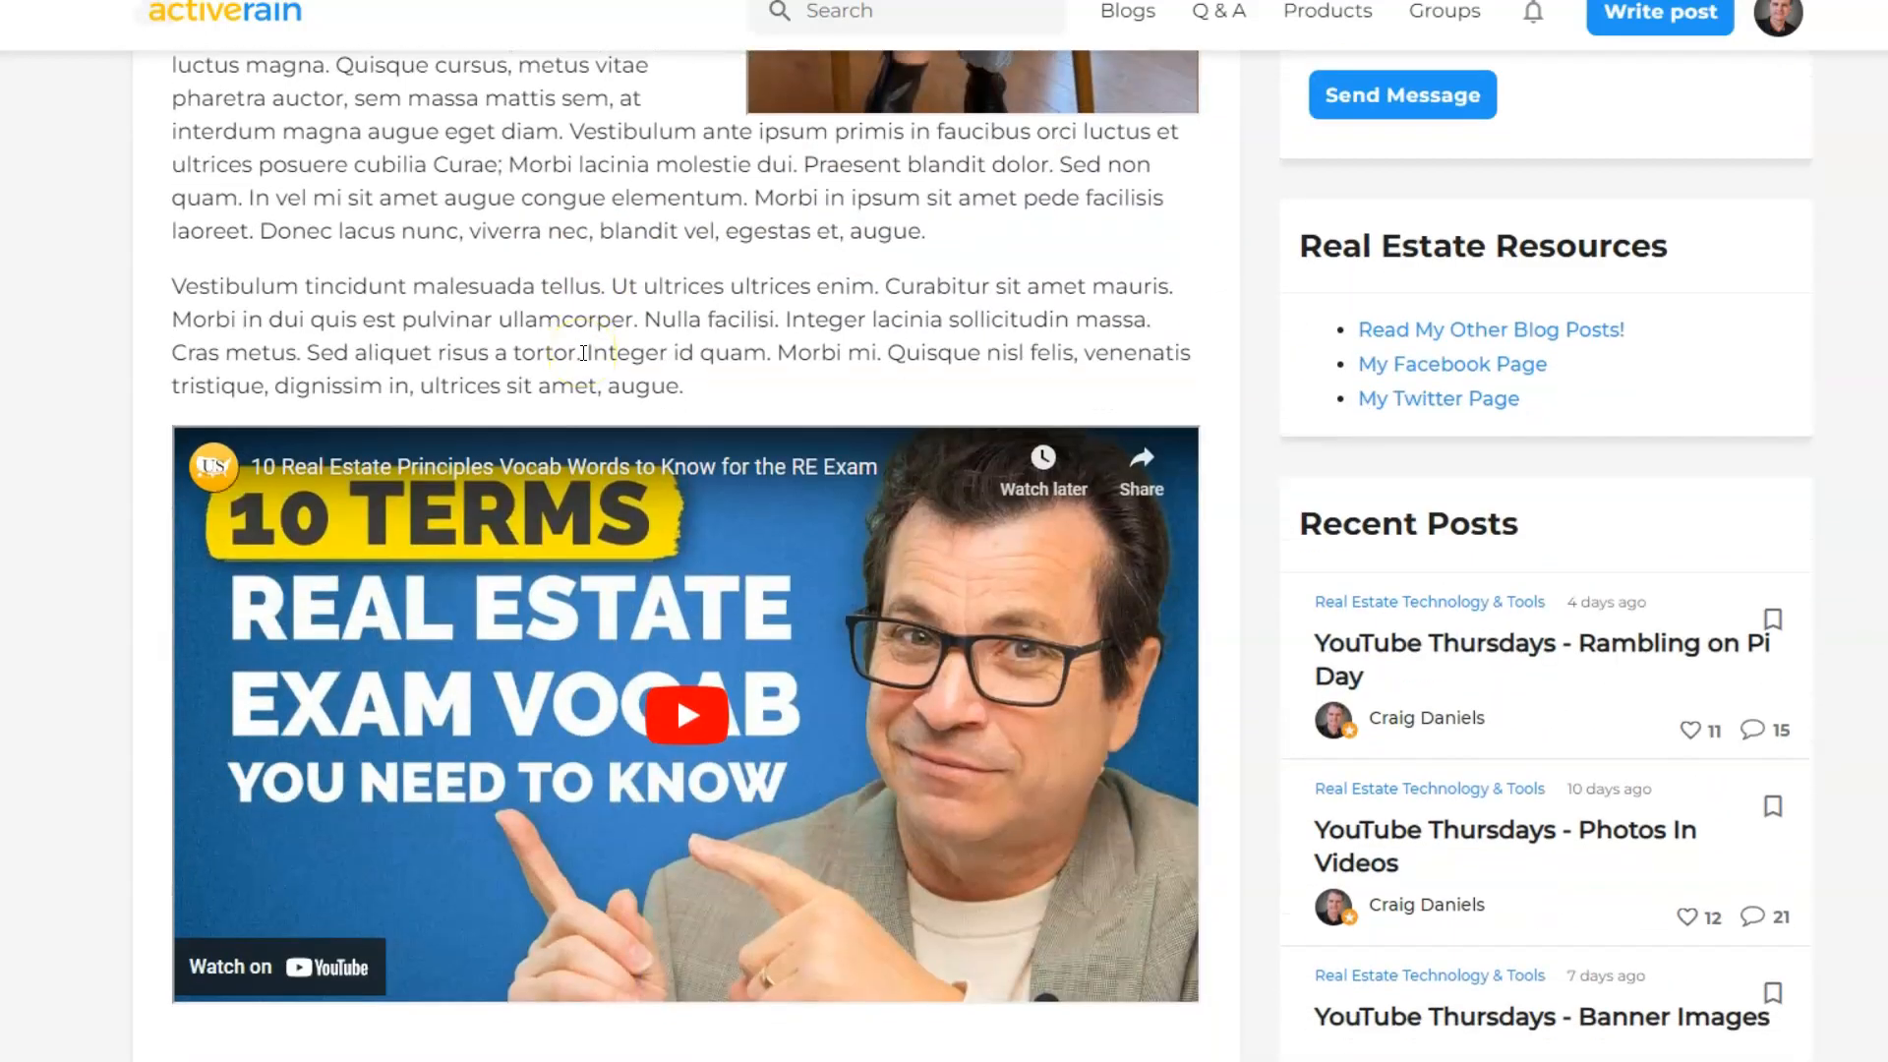
pyautogui.scroll(5, 583, 352)
pyautogui.scroll(4, 535, 366)
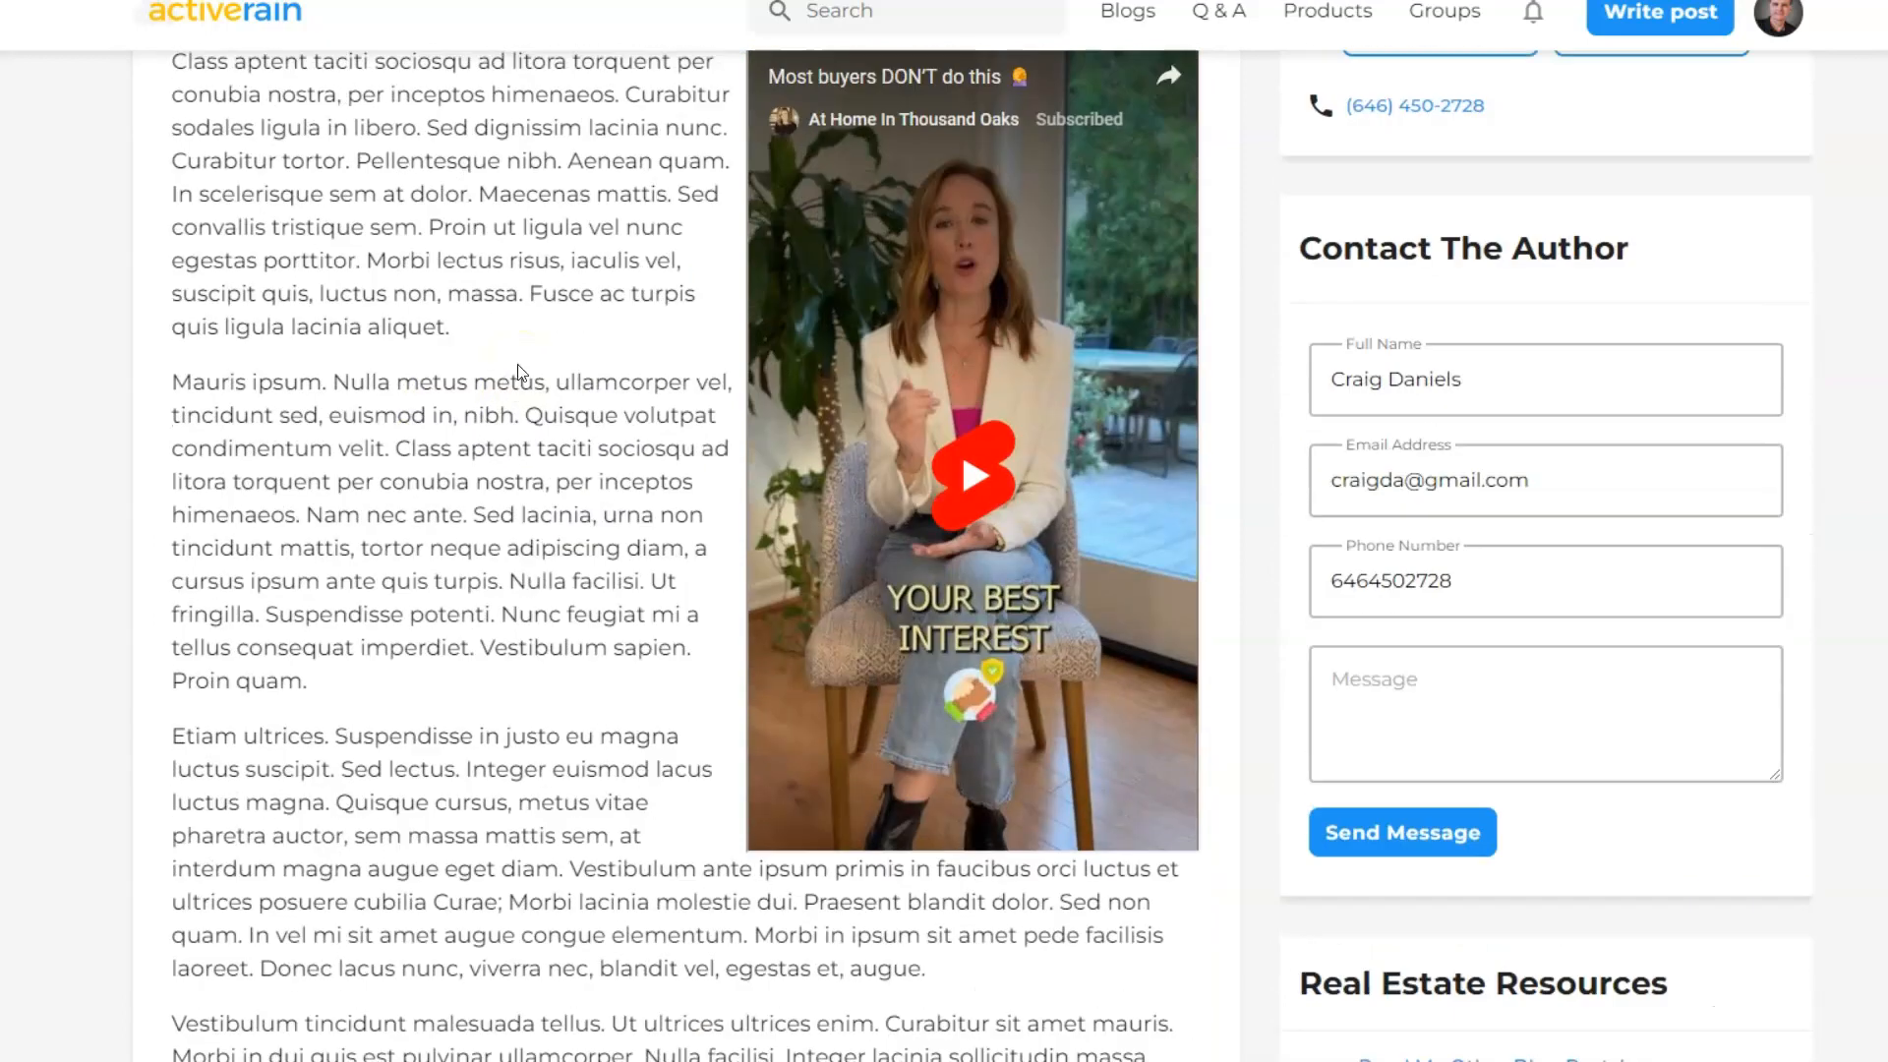
pyautogui.scroll(1, 518, 369)
pyautogui.scroll(3, 519, 369)
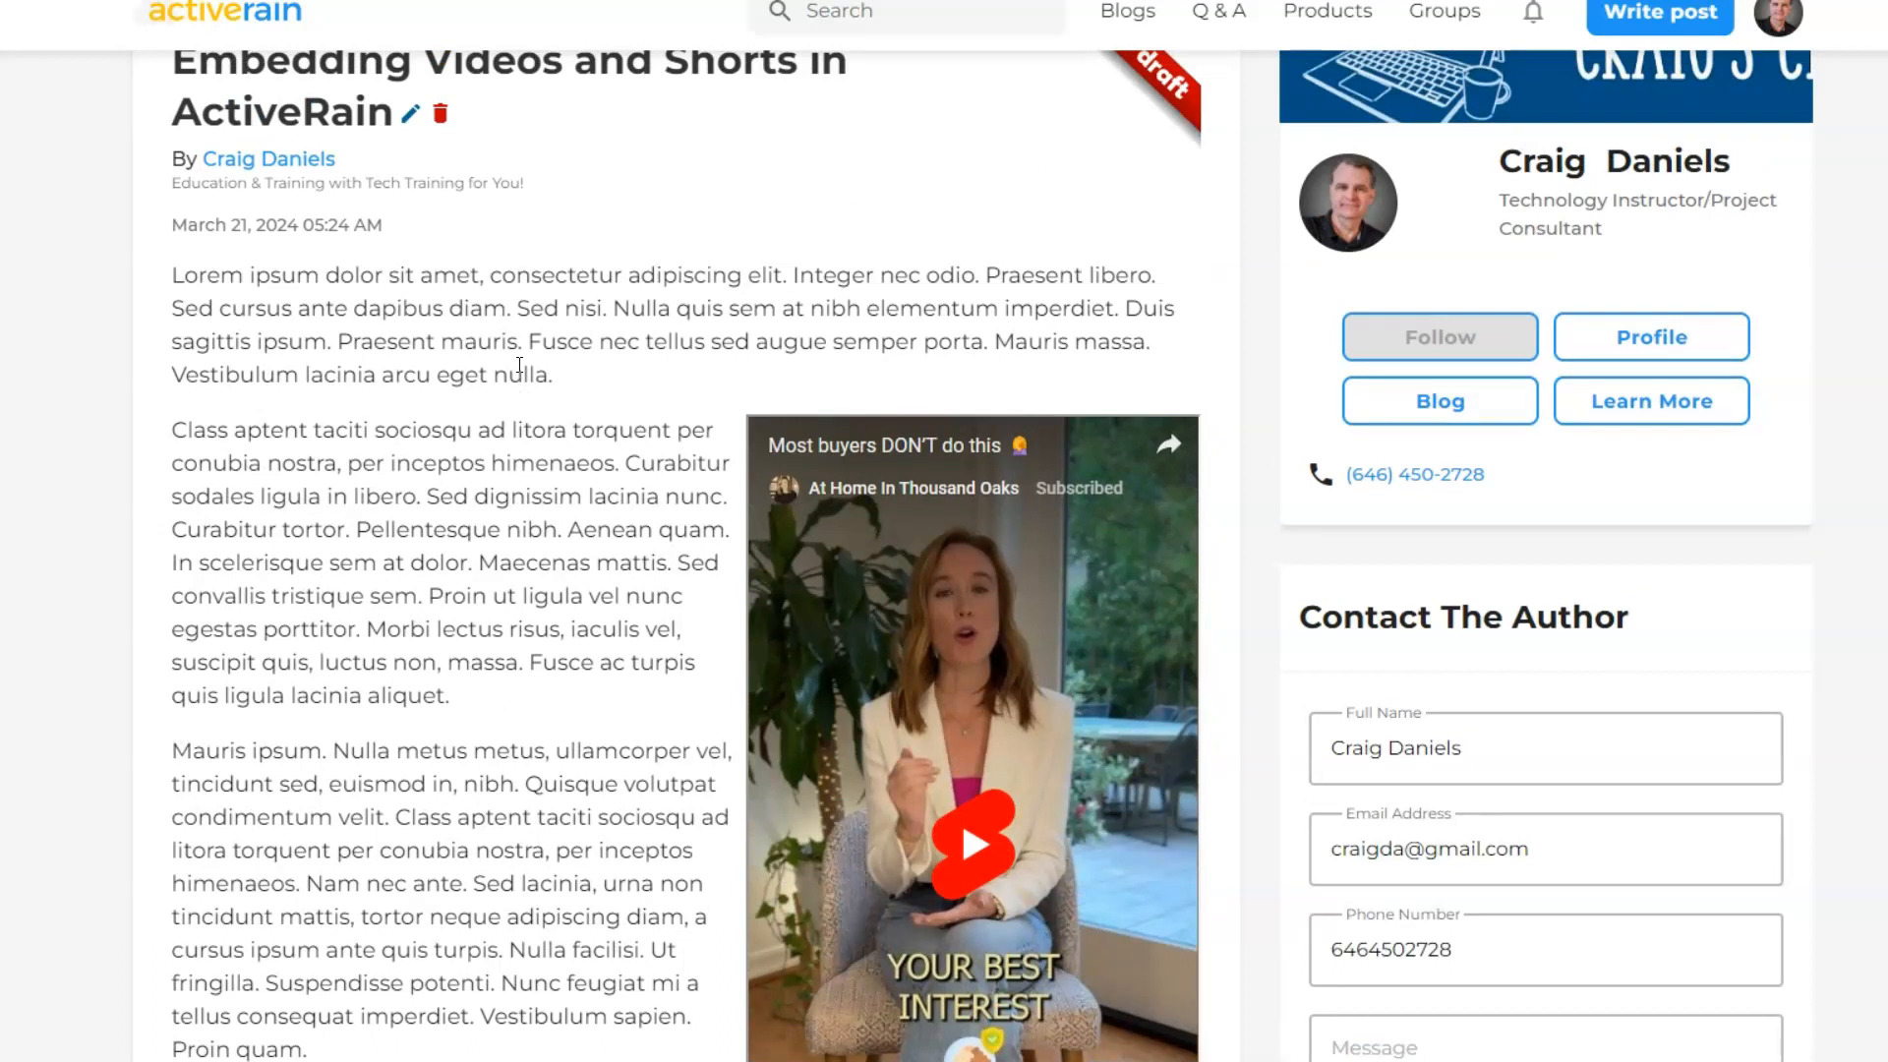
pyautogui.scroll(-9, 519, 365)
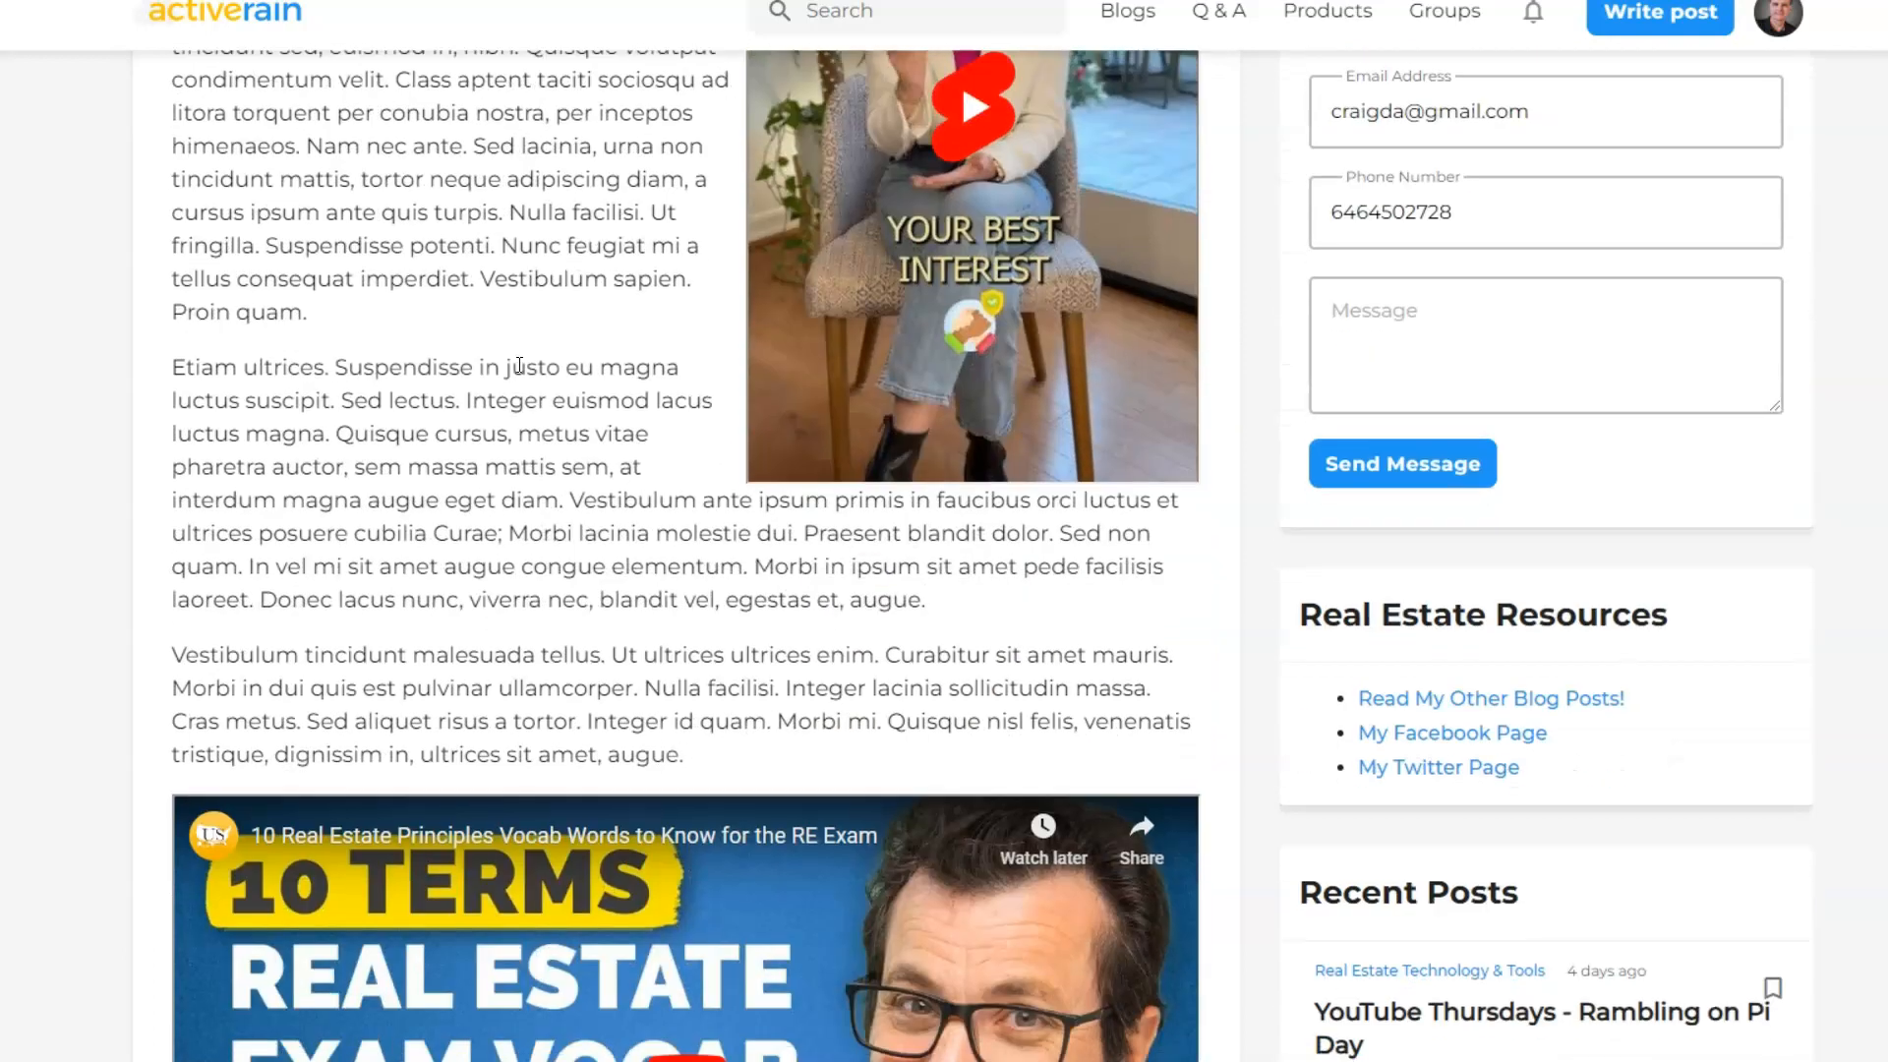